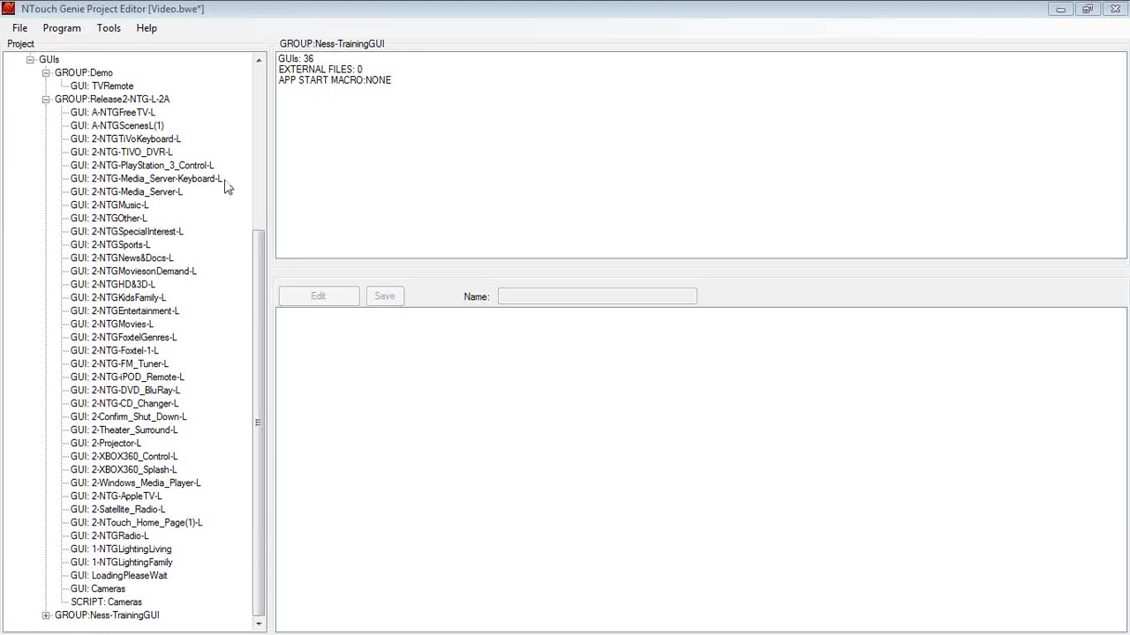
Add a new GUI page named FloorPlans to the Release2-NTG-L-2A group
{"action": "left_click", "coordinate": [112, 102]}
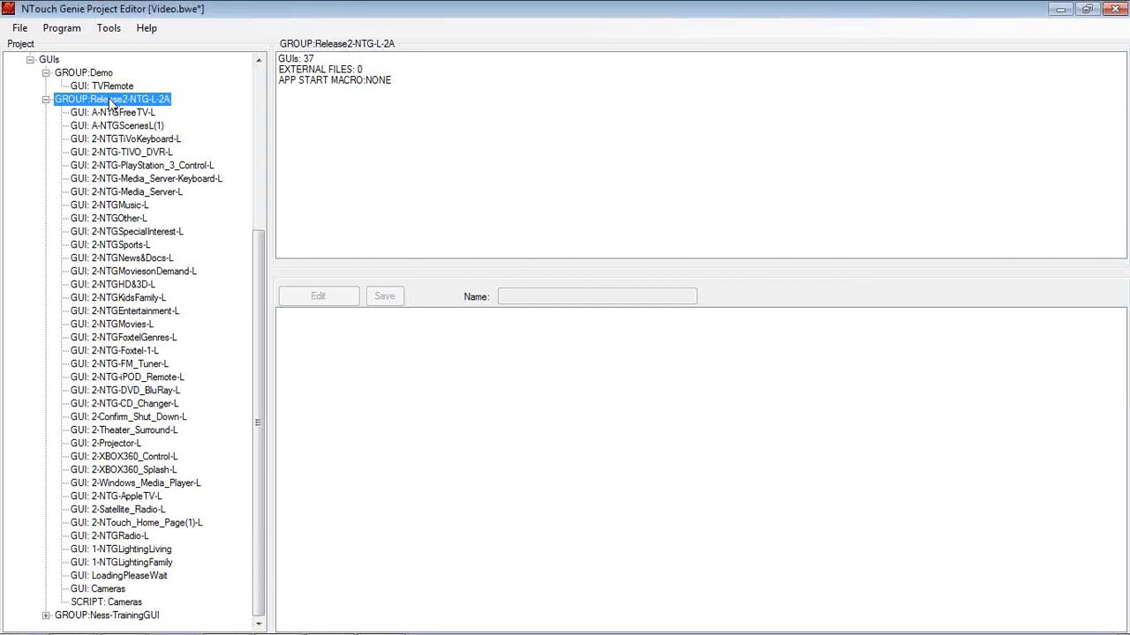
{"action": "right_click", "coordinate": [110, 100]}
{"action": "left_click", "coordinate": [143, 111]}
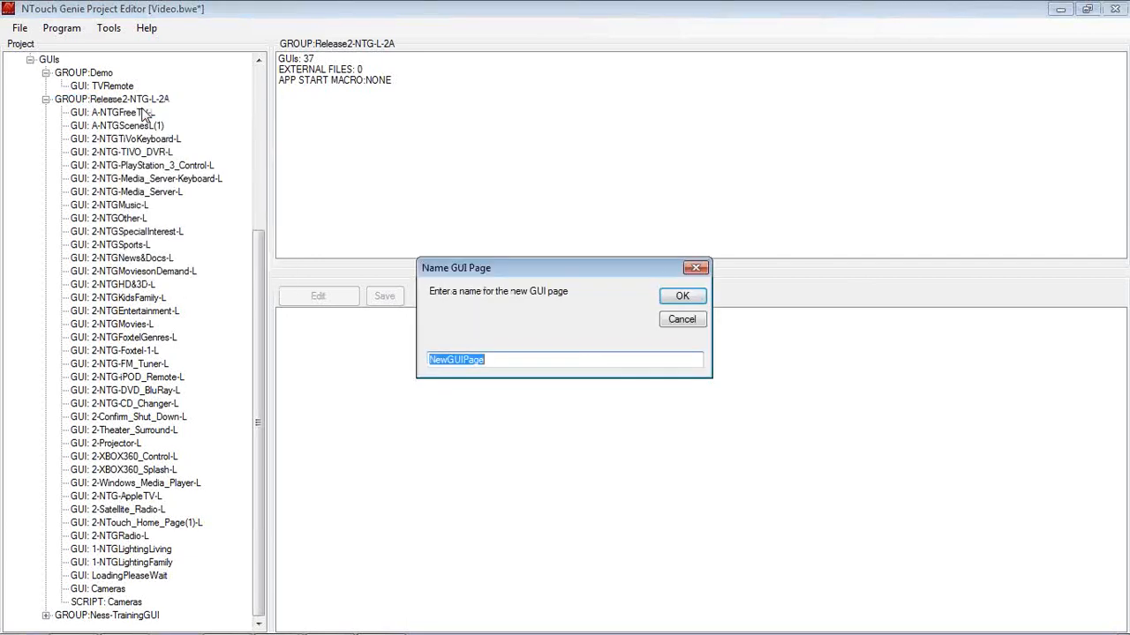
{"action": "type", "text": "FloorPlans"}
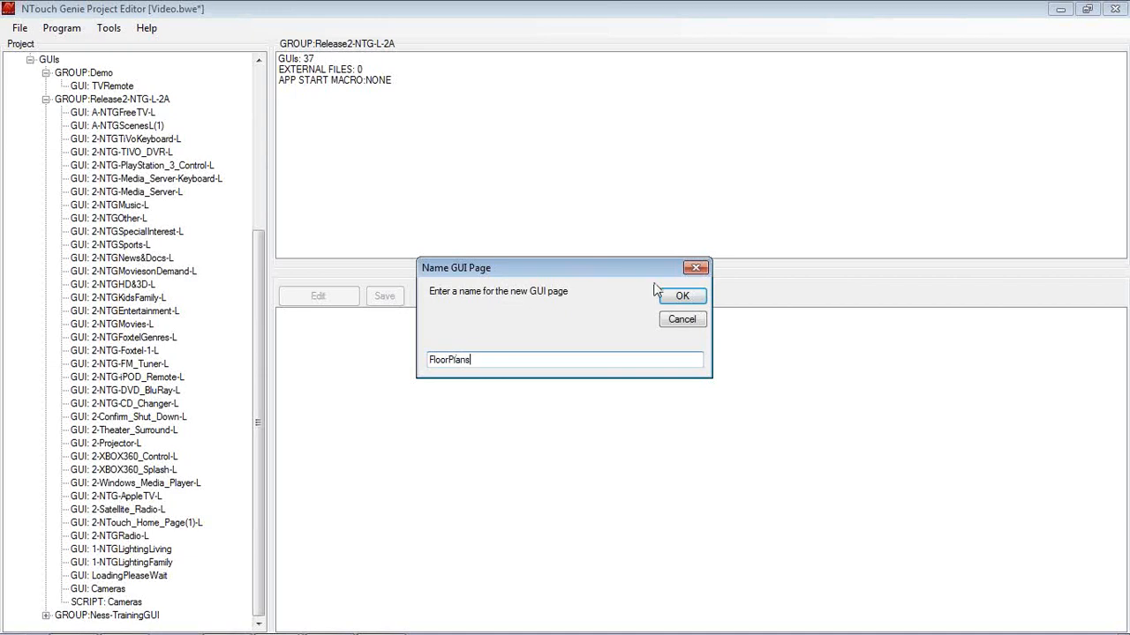
{"action": "left_click", "coordinate": [678, 298]}
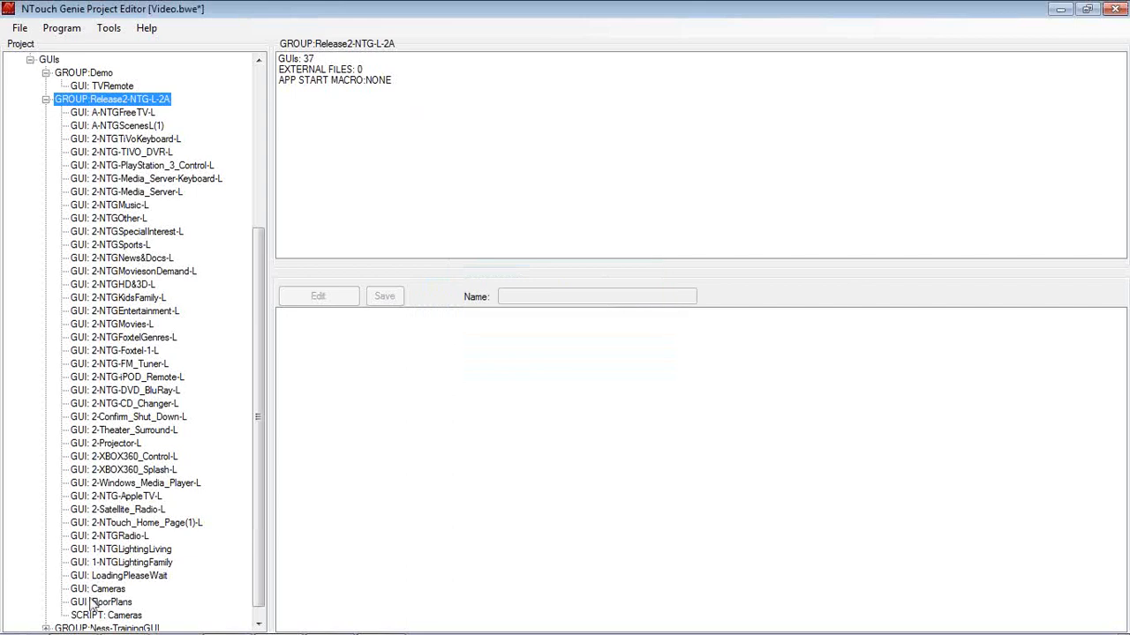
Open the FloorPlans page for editing and set its target screen resolution to iPad Landscape
{"action": "double_click", "coordinate": [93, 603]}
{"action": "left_click", "coordinate": [313, 111]}
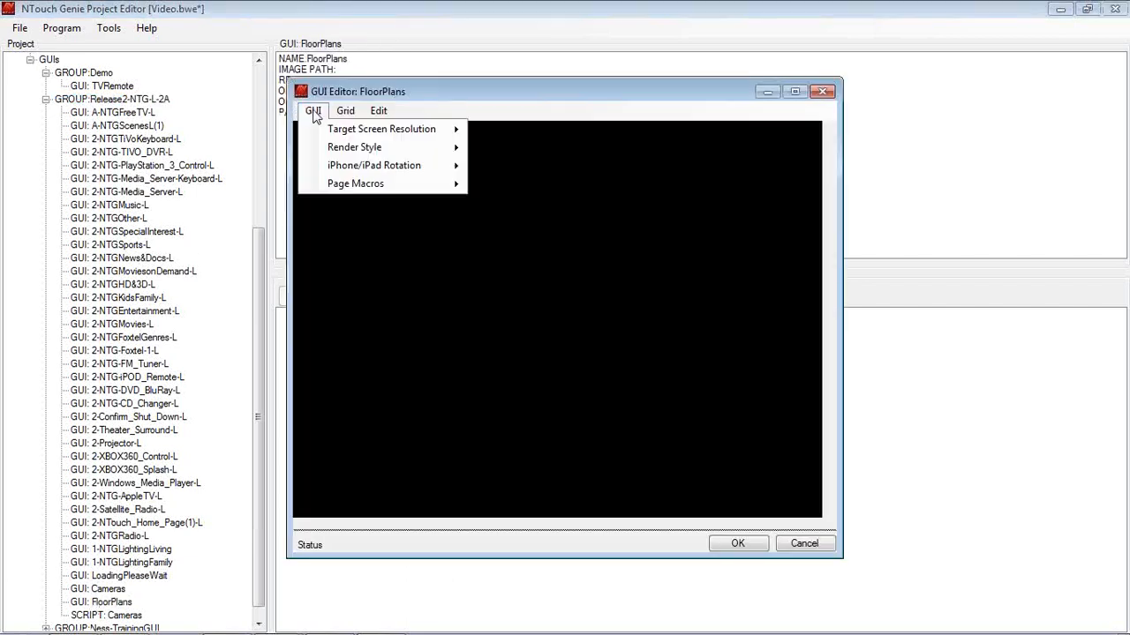
{"action": "mouse_move", "coordinate": [396, 134]}
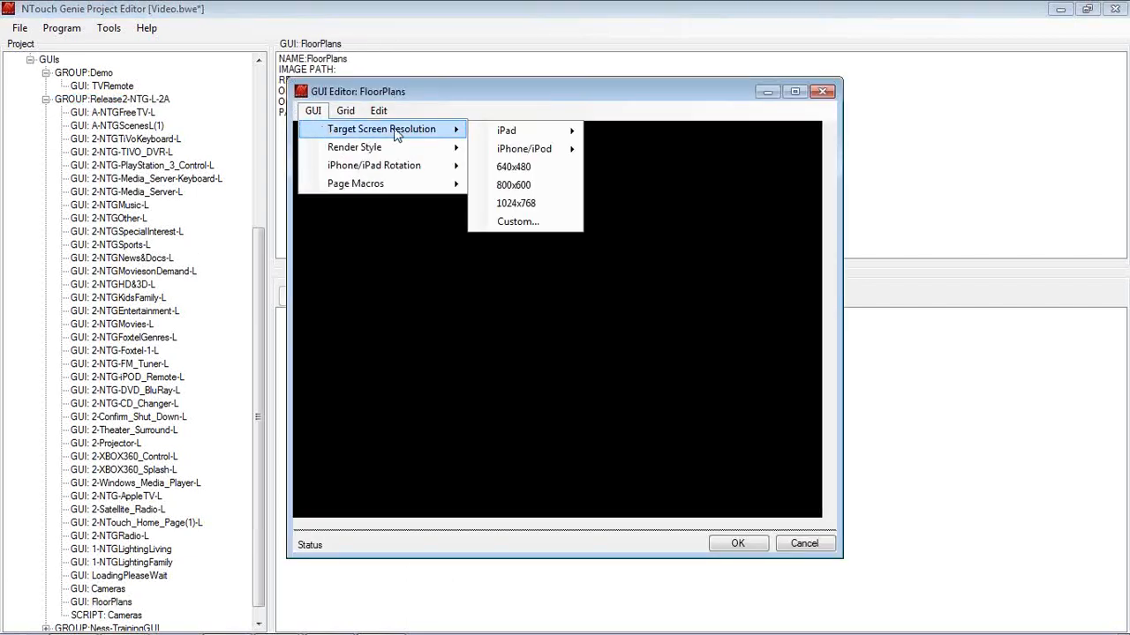
{"action": "mouse_move", "coordinate": [494, 131]}
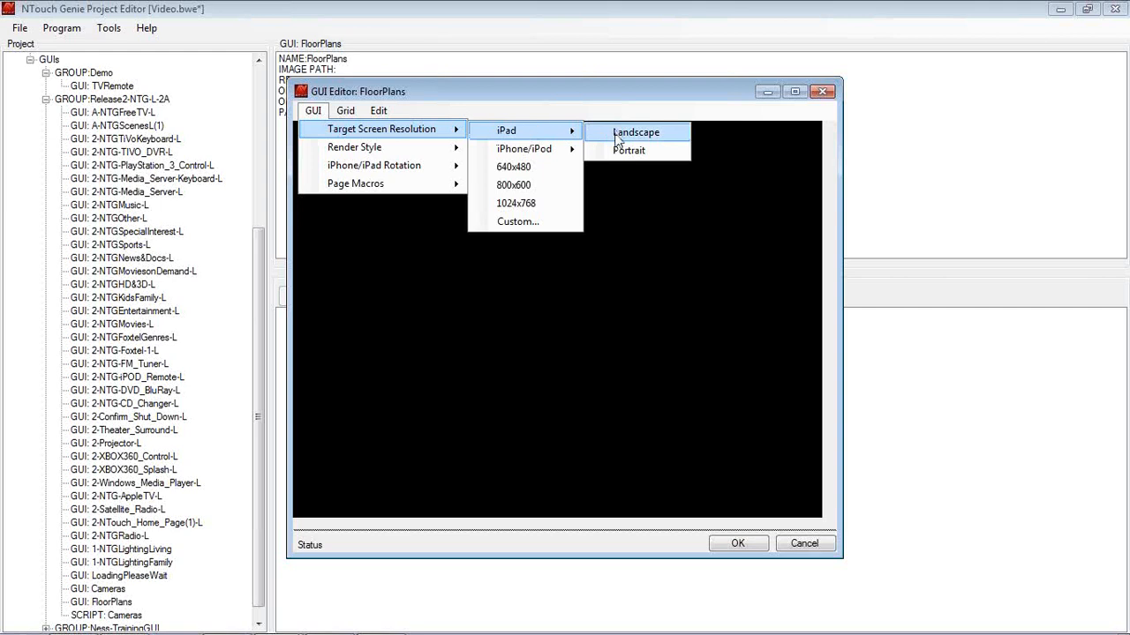
{"action": "left_click", "coordinate": [616, 137]}
{"action": "left_click_drag", "start_coordinate": [593, 95], "coordinate": [443, 28]}
Set floor-plan.png from the images folder as the page's background image
{"action": "right_click", "coordinate": [439, 244]}
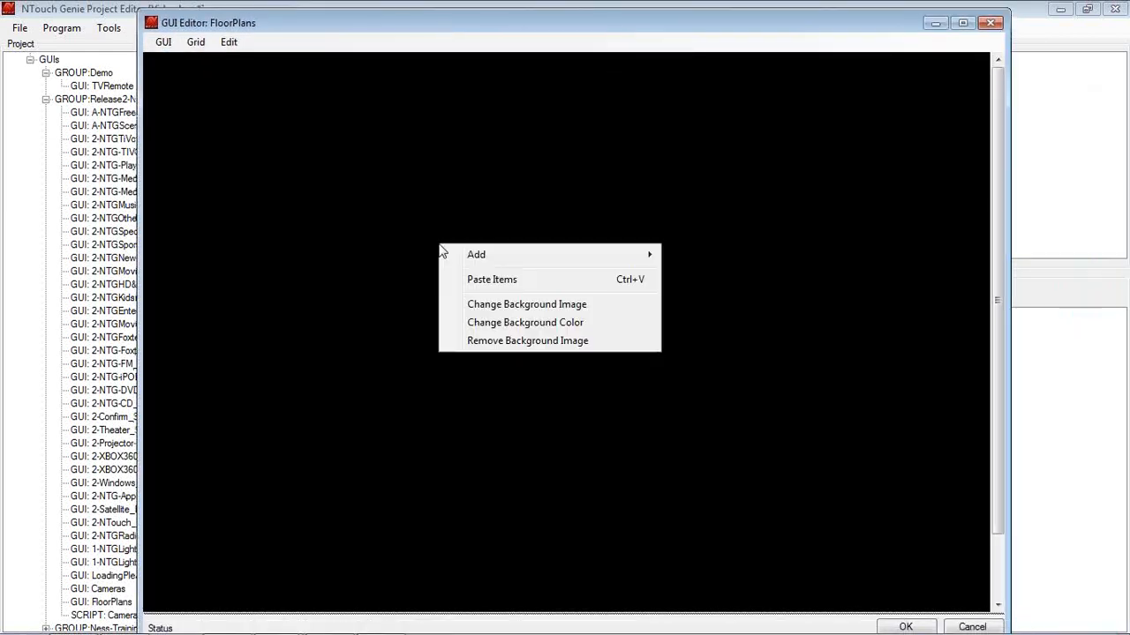
{"action": "left_click", "coordinate": [481, 307]}
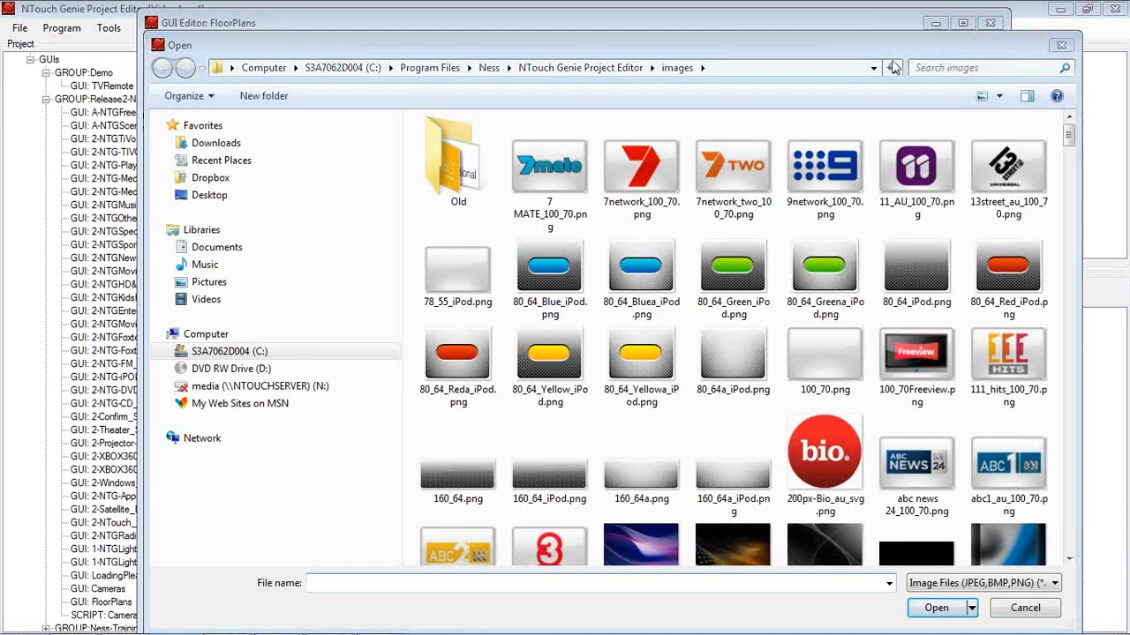
{"action": "left_click_drag", "start_coordinate": [1068, 132], "coordinate": [1070, 199]}
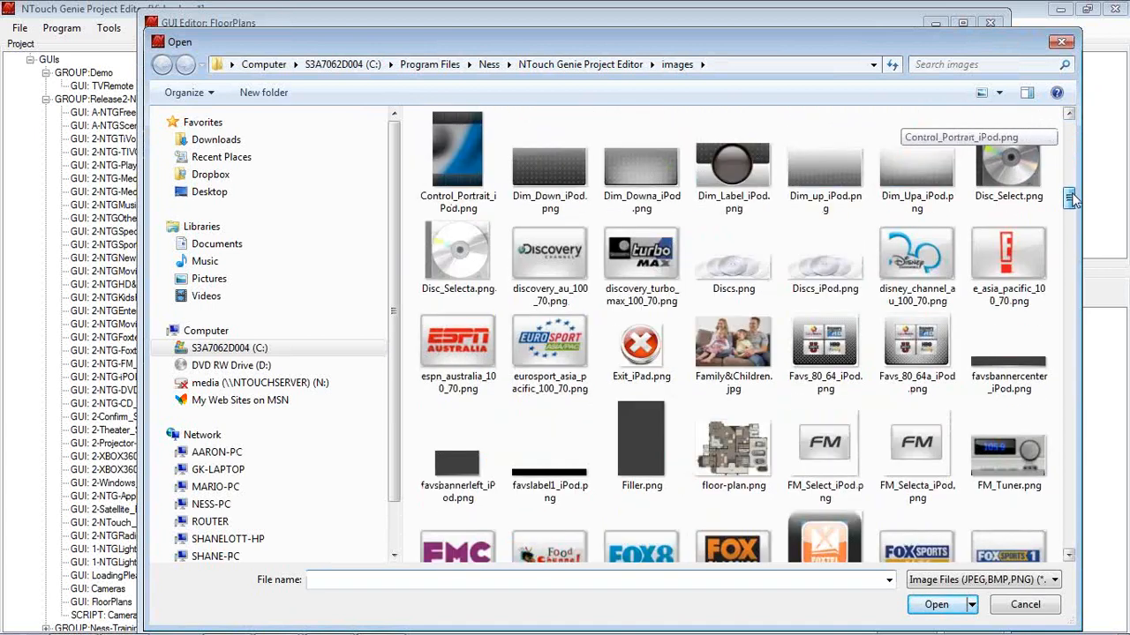
{"action": "left_click", "coordinate": [733, 440]}
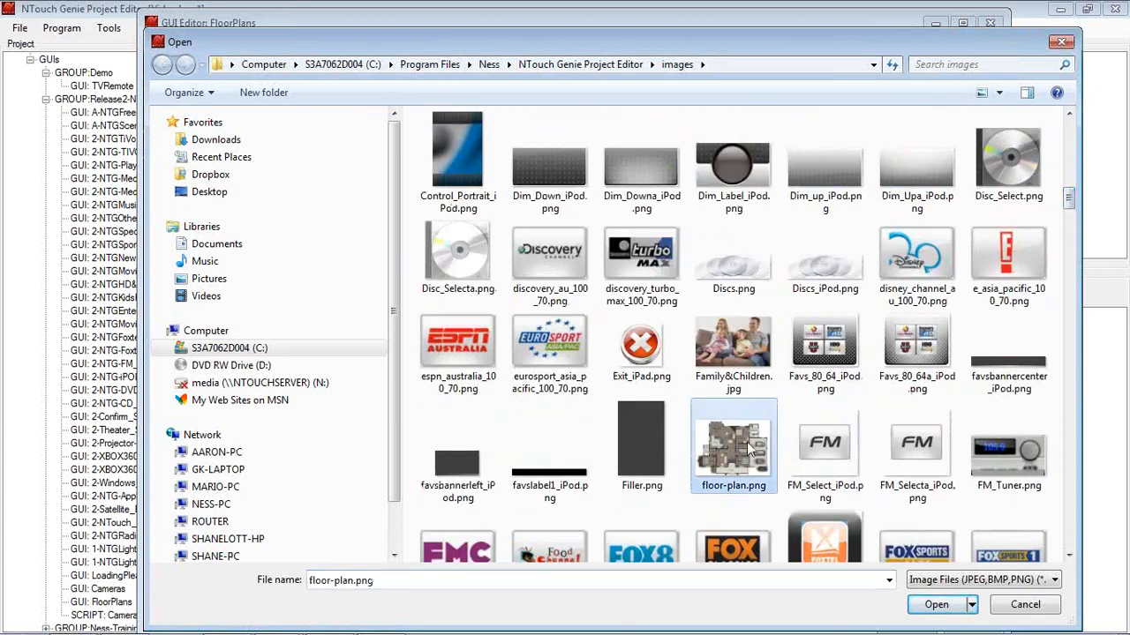
{"action": "left_click", "coordinate": [928, 608]}
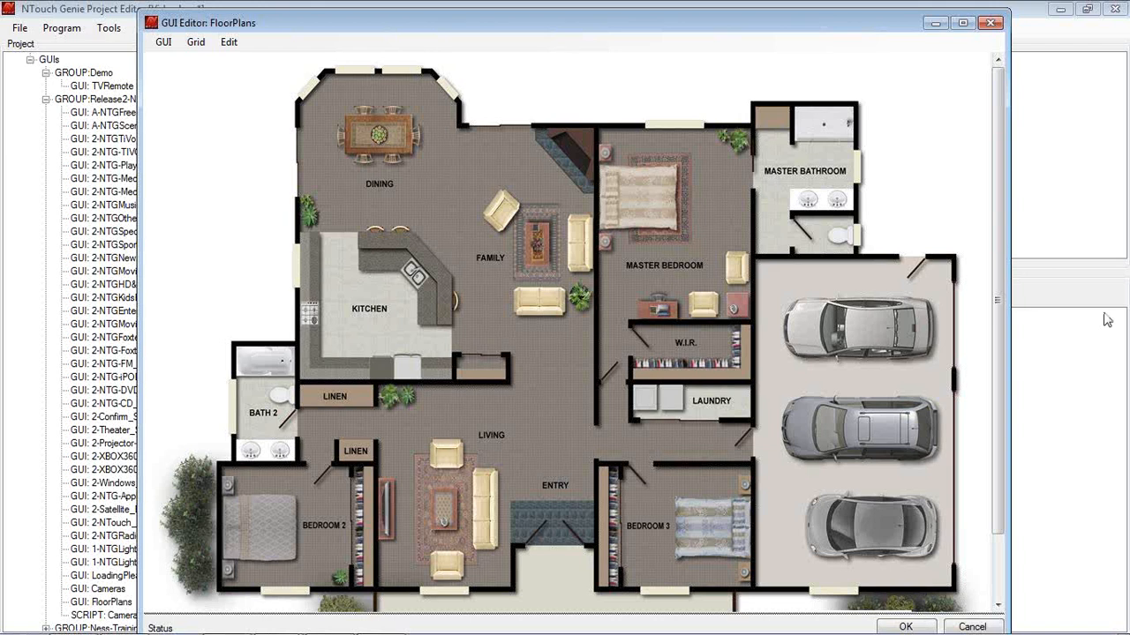
Add a light button to the floor plan from the images folder, with LightOff.png as normal image and LightOn.png as pressed image
{"action": "left_click_drag", "start_coordinate": [996, 309], "coordinate": [1000, 286]}
{"action": "left_click_drag", "start_coordinate": [459, 24], "coordinate": [594, 30]}
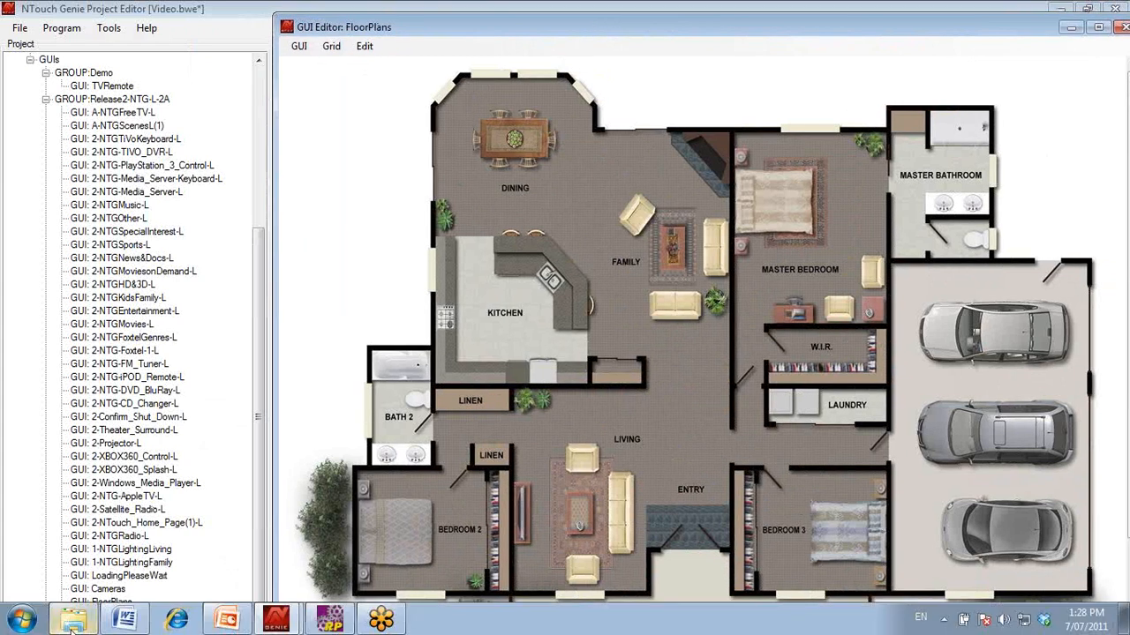
{"action": "left_click", "coordinate": [74, 625]}
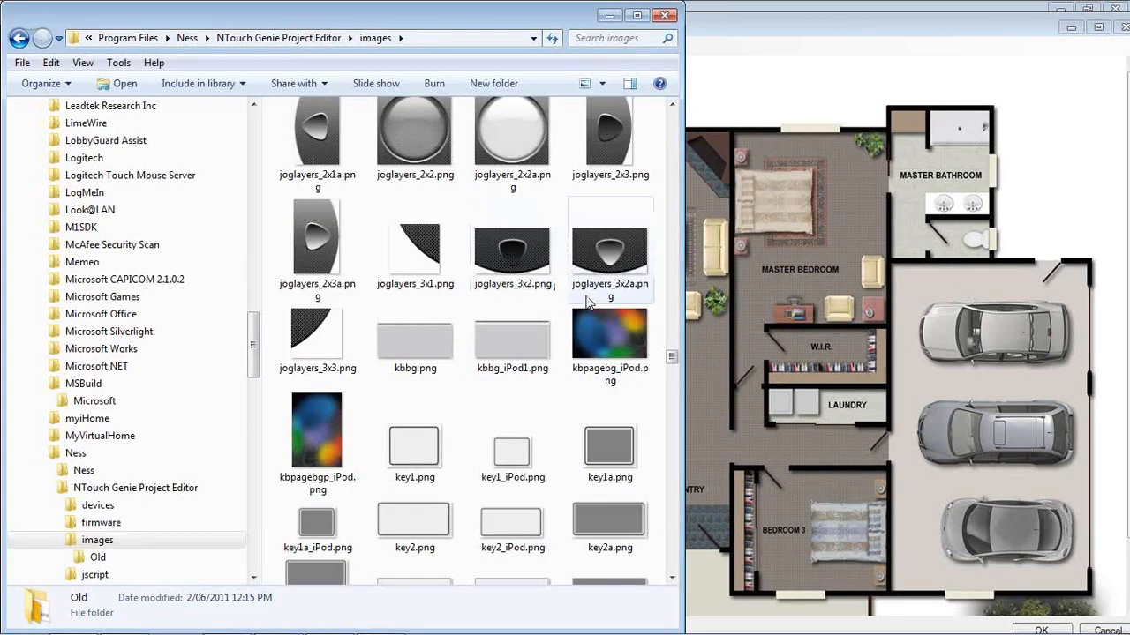
{"action": "left_click_drag", "start_coordinate": [673, 357], "coordinate": [671, 373]}
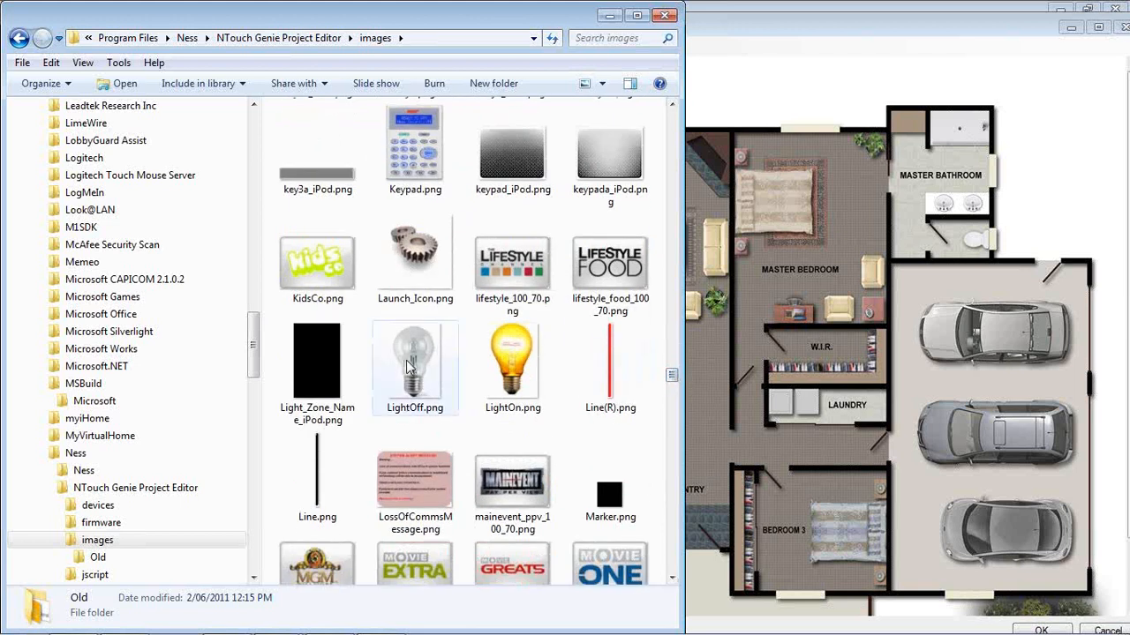
{"action": "left_click_drag", "start_coordinate": [415, 362], "coordinate": [758, 151]}
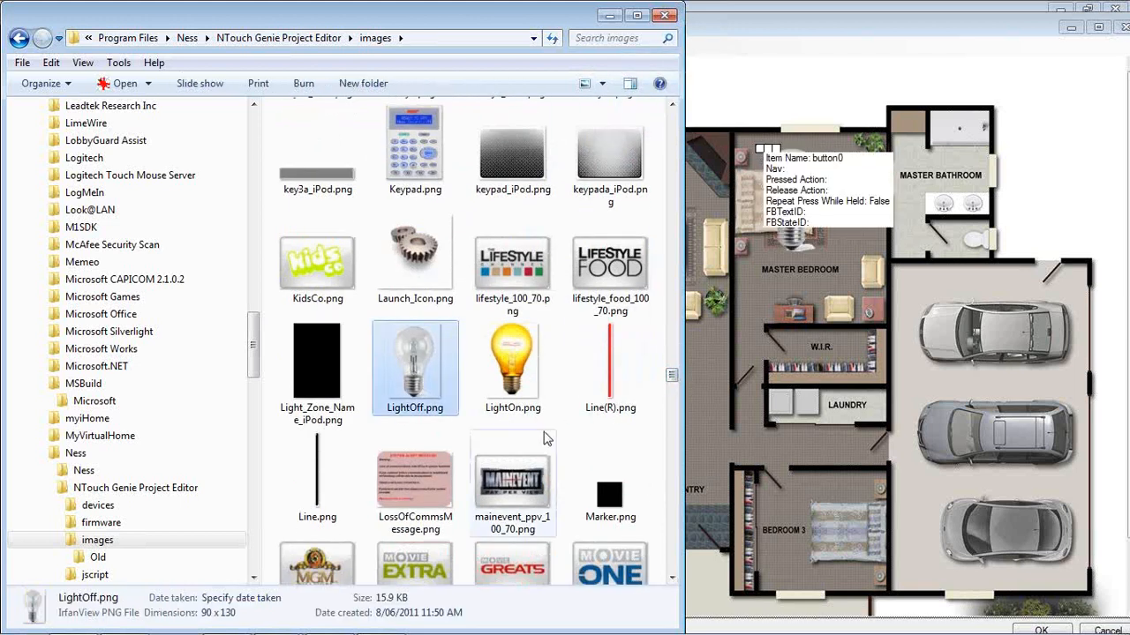
{"action": "left_click_drag", "start_coordinate": [515, 369], "coordinate": [788, 205]}
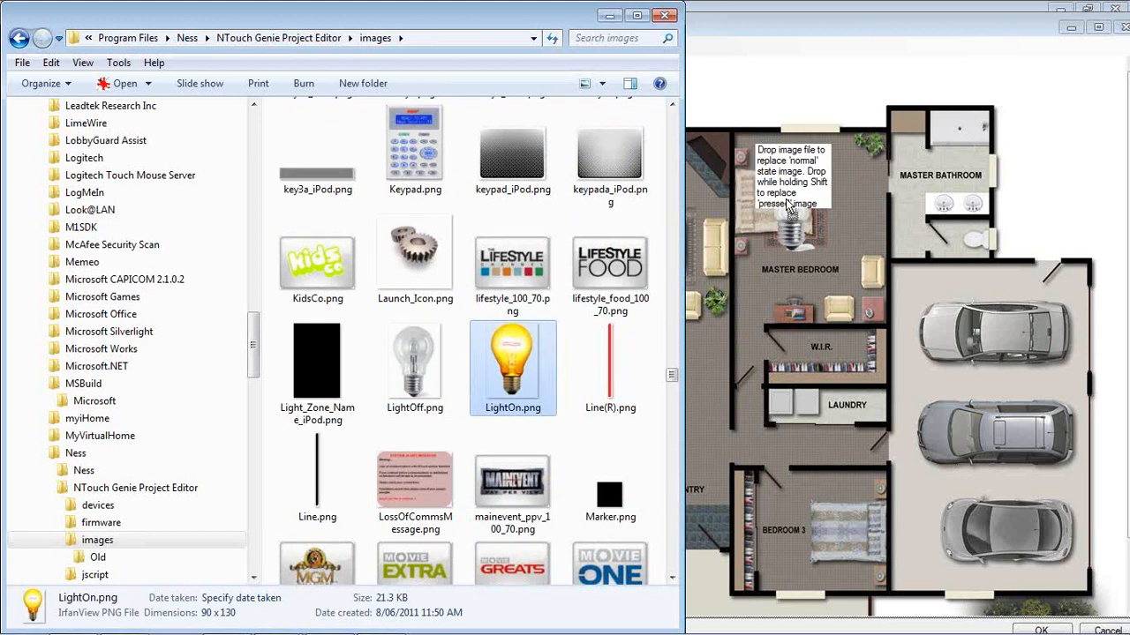
Shrink the light button and place it over the dining table, with copies in the family room and kitchen
{"action": "left_click_drag", "start_coordinate": [786, 200], "coordinate": [584, 228]}
{"action": "left_click_drag", "start_coordinate": [623, 173], "coordinate": [518, 134]}
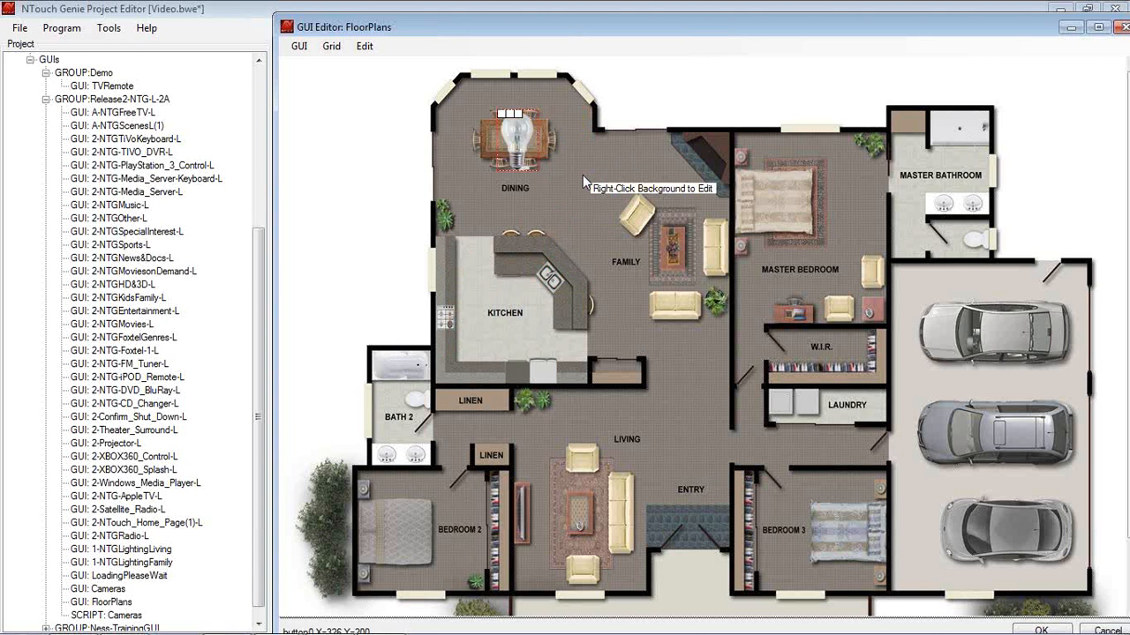
{"action": "left_click_drag", "start_coordinate": [519, 143], "coordinate": [673, 207]}
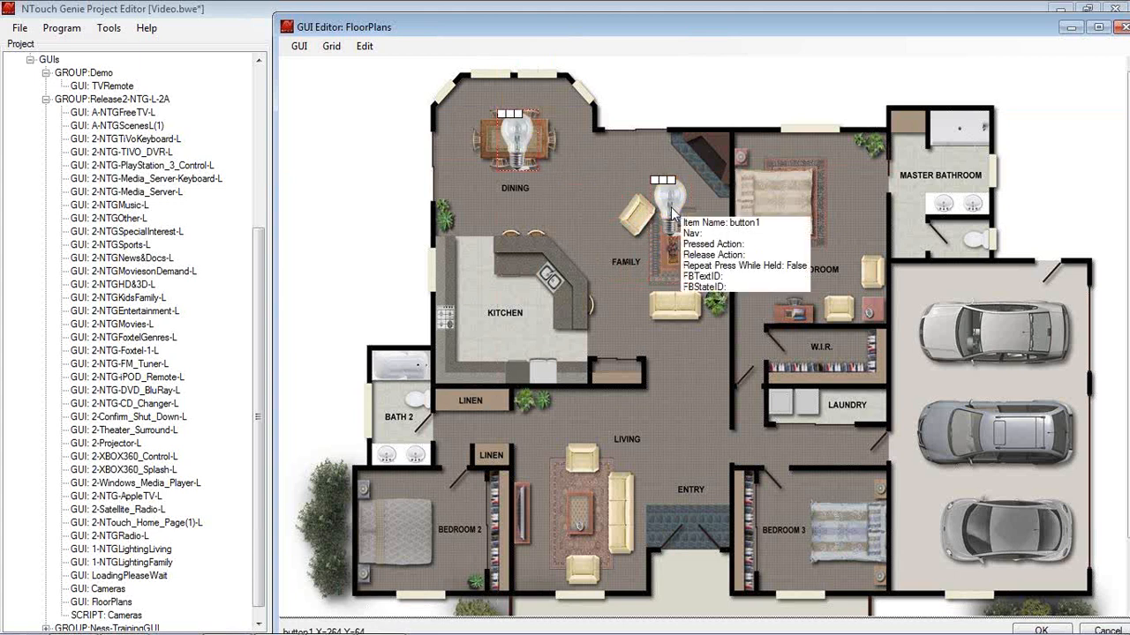
{"action": "left_click_drag", "start_coordinate": [521, 143], "coordinate": [543, 322]}
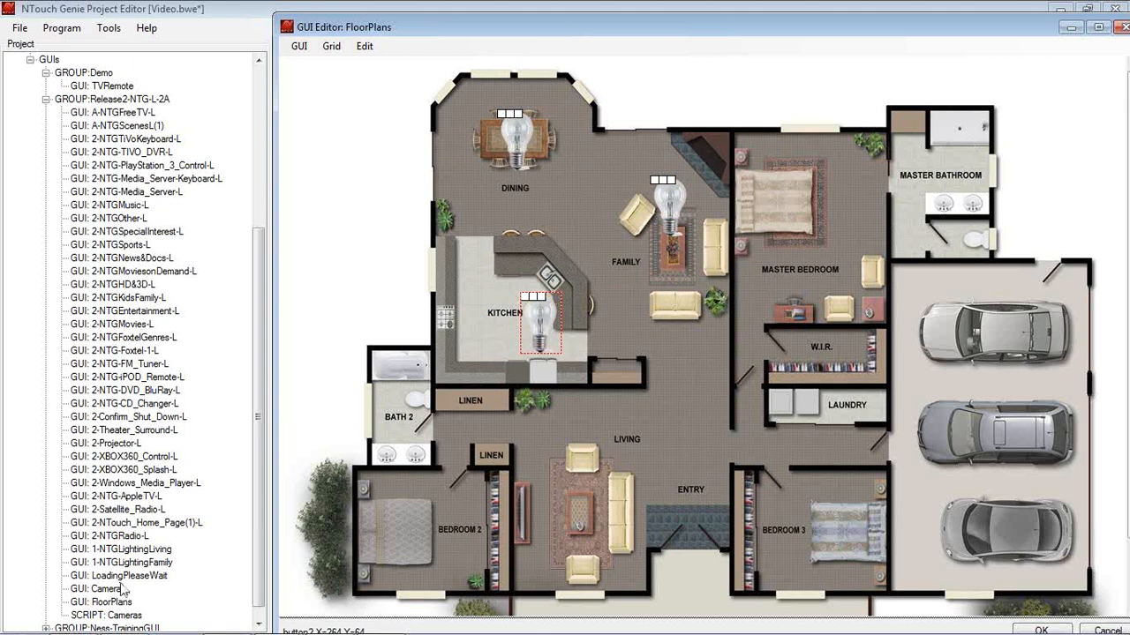
Add a garage door button from Line.png in the garage's outer wall beside the cars, using Line(R).png as its pressed image
{"action": "left_click", "coordinate": [73, 620]}
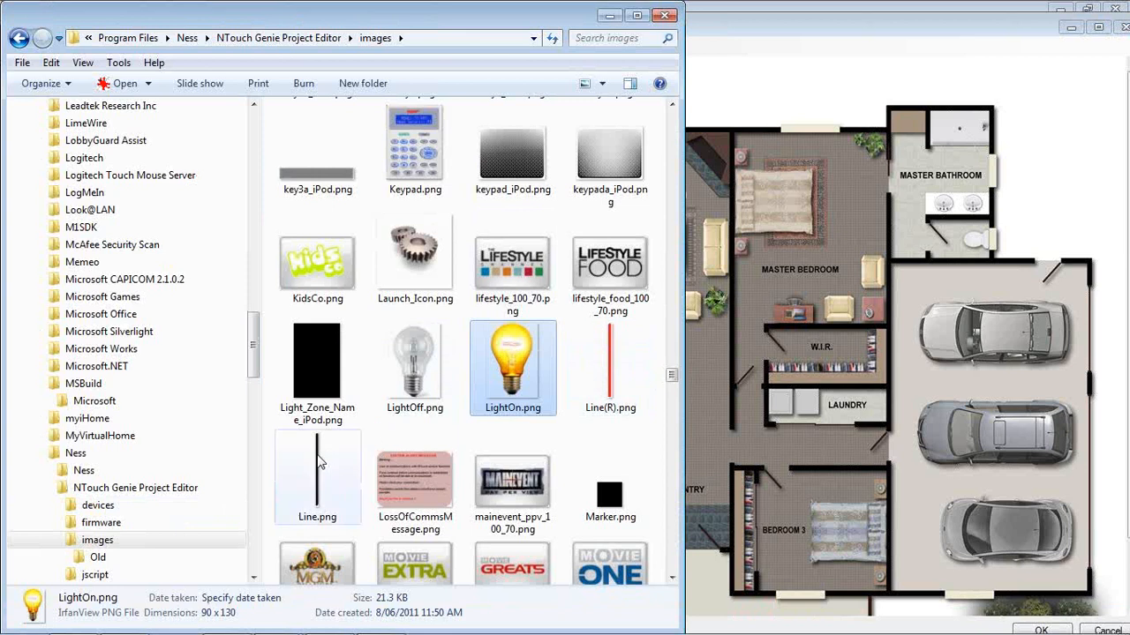
{"action": "left_click_drag", "start_coordinate": [323, 476], "coordinate": [1089, 415]}
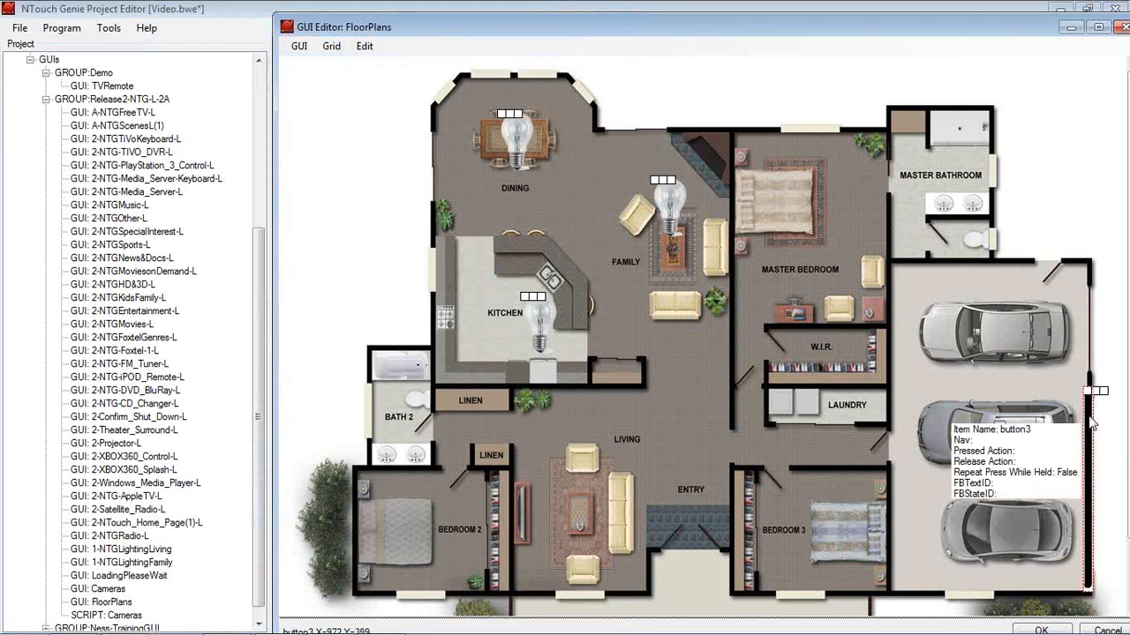
{"action": "left_click_drag", "start_coordinate": [1085, 429], "coordinate": [1085, 424]}
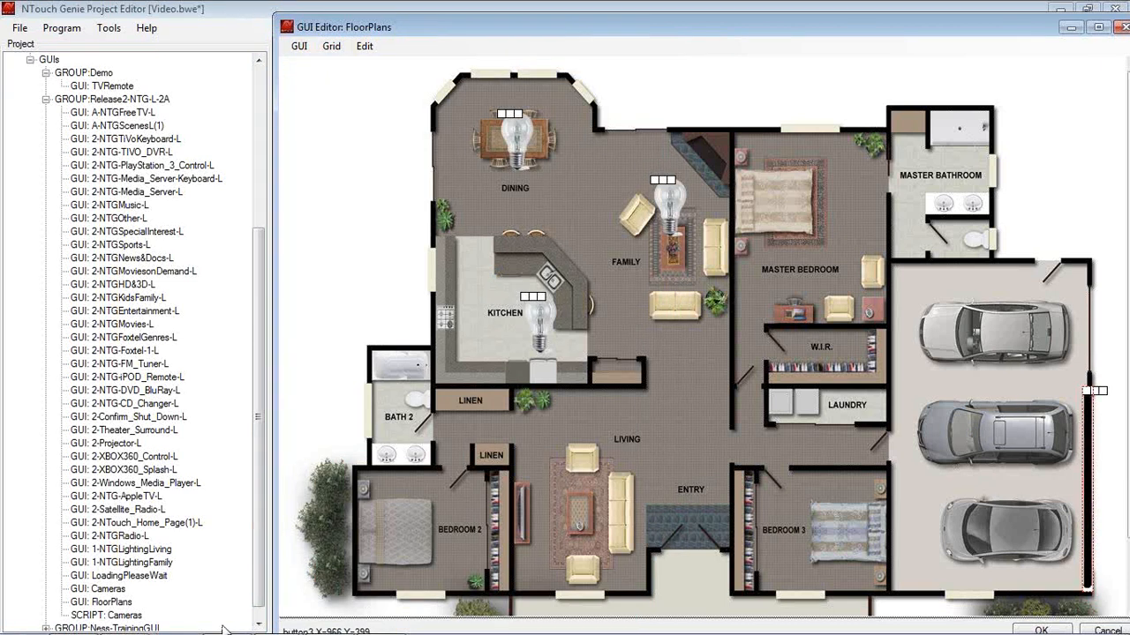
{"action": "left_click", "coordinate": [71, 625]}
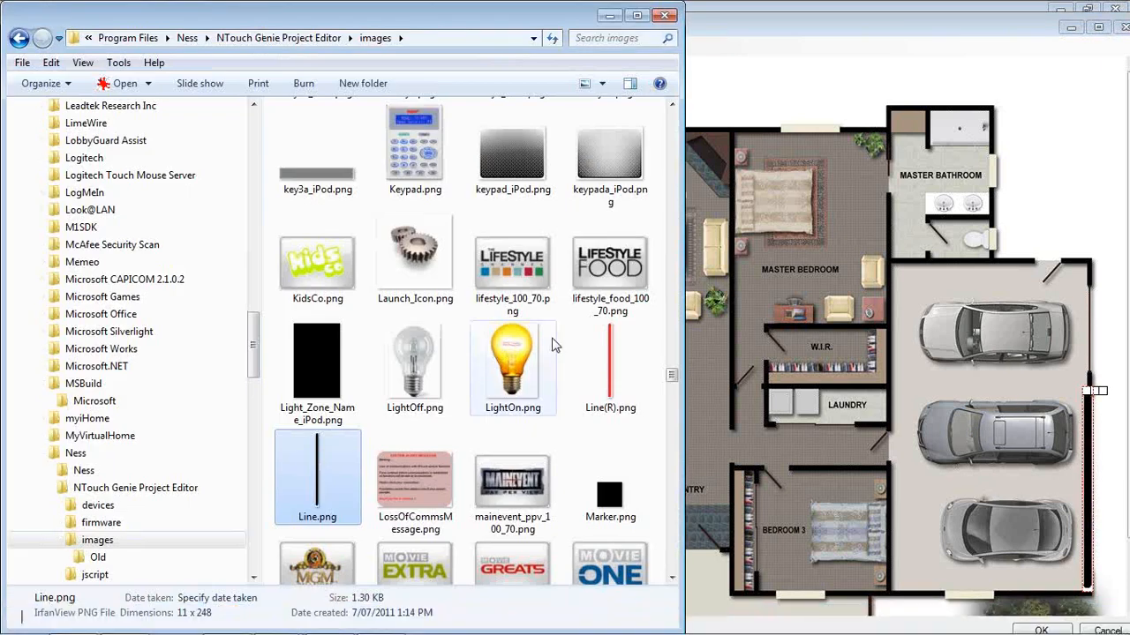
{"action": "mouse_move", "coordinate": [587, 351]}
{"action": "left_mouse_down"}
{"action": "mouse_move", "coordinate": [662, 414]}
{"action": "mouse_move", "coordinate": [1079, 452]}
{"action": "mouse_move", "coordinate": [592, 344]}
{"action": "mouse_move", "coordinate": [762, 339]}
{"action": "mouse_move", "coordinate": [1011, 371]}
{"action": "mouse_move", "coordinate": [1091, 437]}
{"action": "left_mouse_up"}
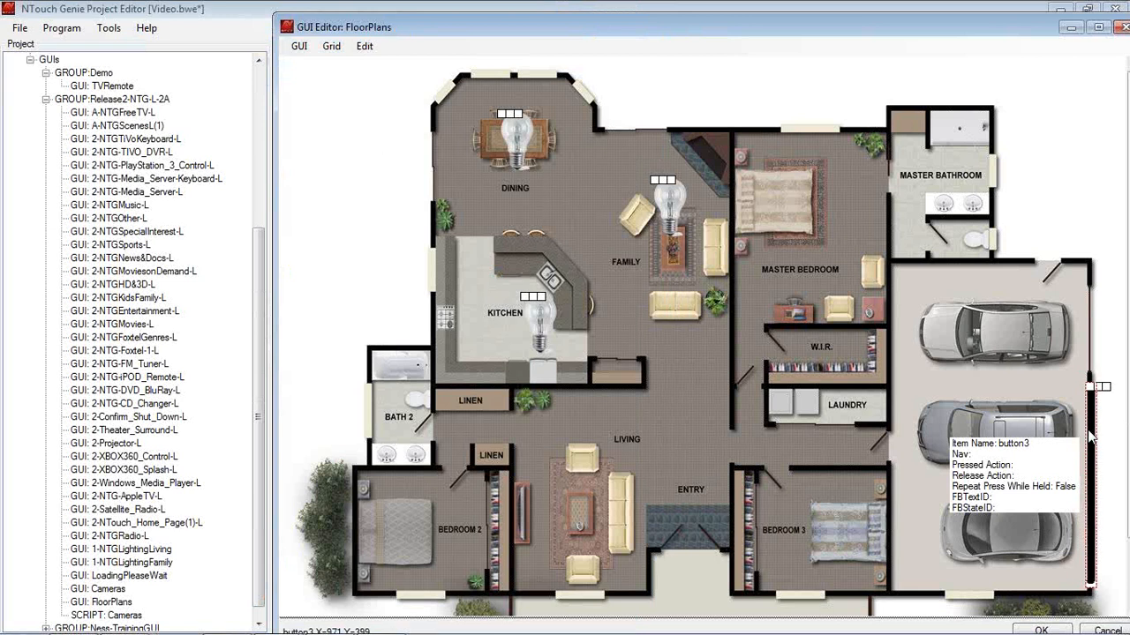
Add a small lock button at the entry door, with seven_general_lock_128.png as normal image and seven_general_unlock_128.png as pressed image
{"action": "left_click", "coordinate": [73, 619]}
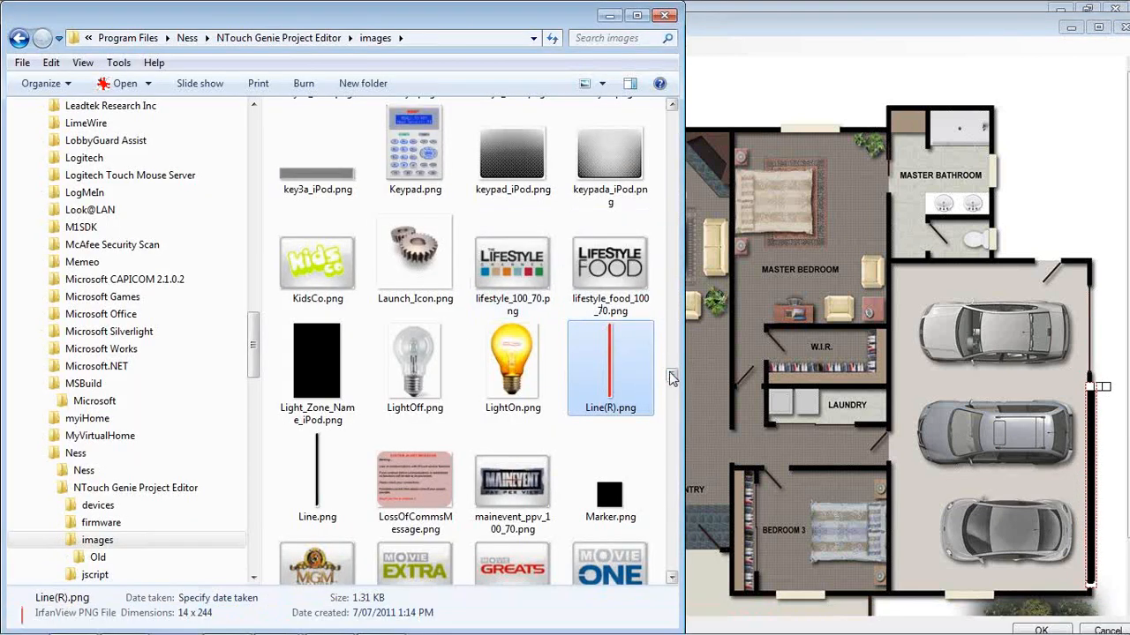
{"action": "left_click_drag", "start_coordinate": [670, 377], "coordinate": [671, 455]}
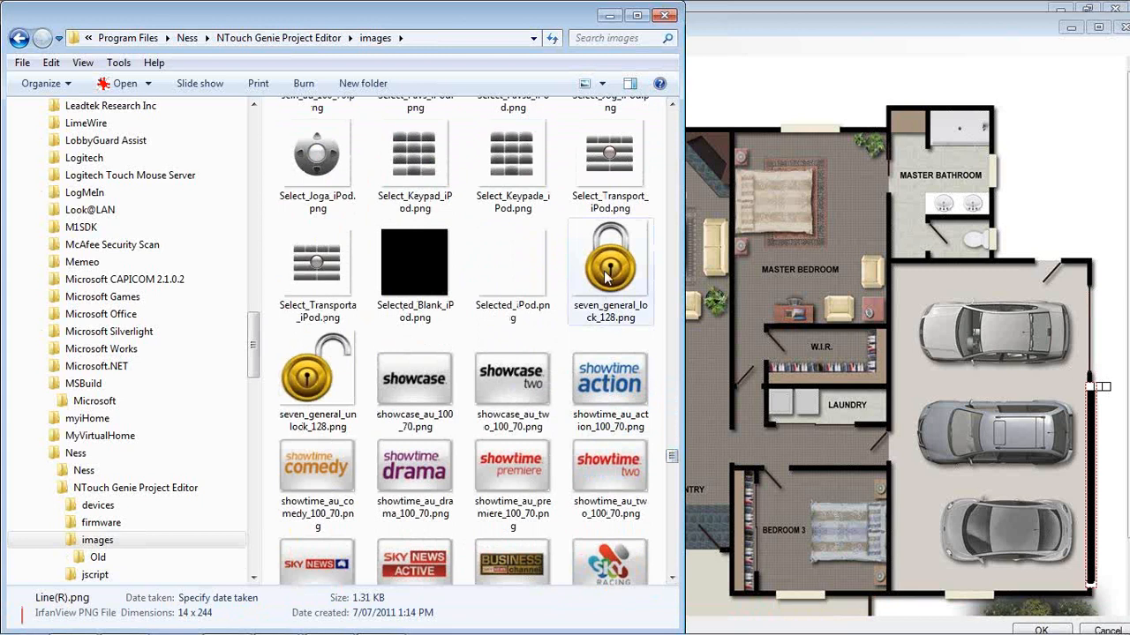
{"action": "left_click_drag", "start_coordinate": [607, 277], "coordinate": [713, 395]}
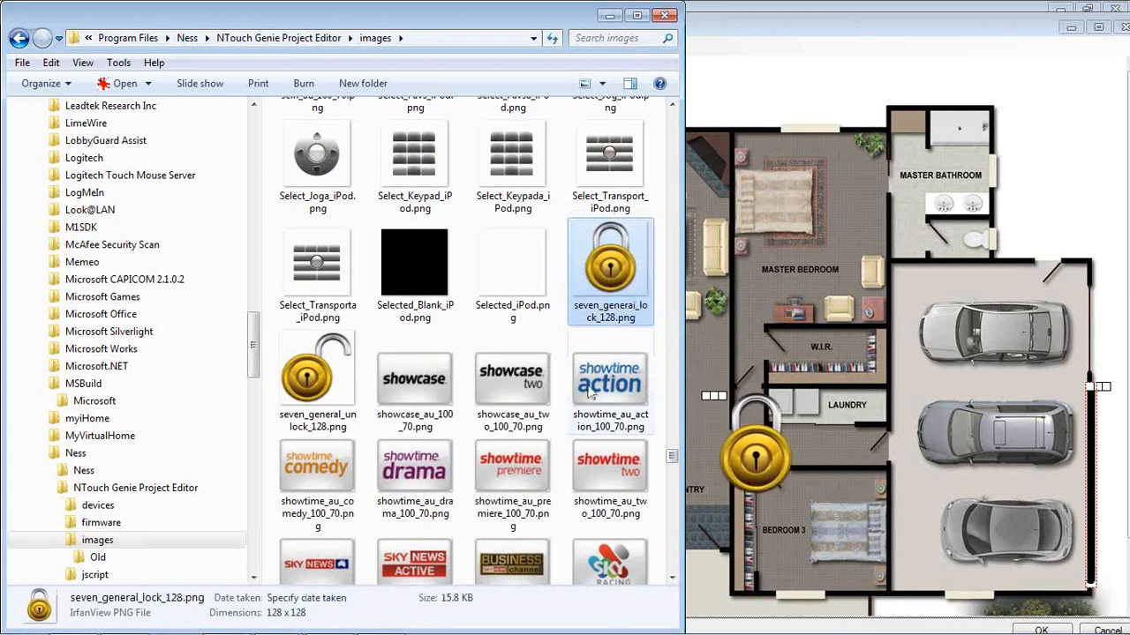
{"action": "left_click_drag", "start_coordinate": [318, 378], "coordinate": [704, 549]}
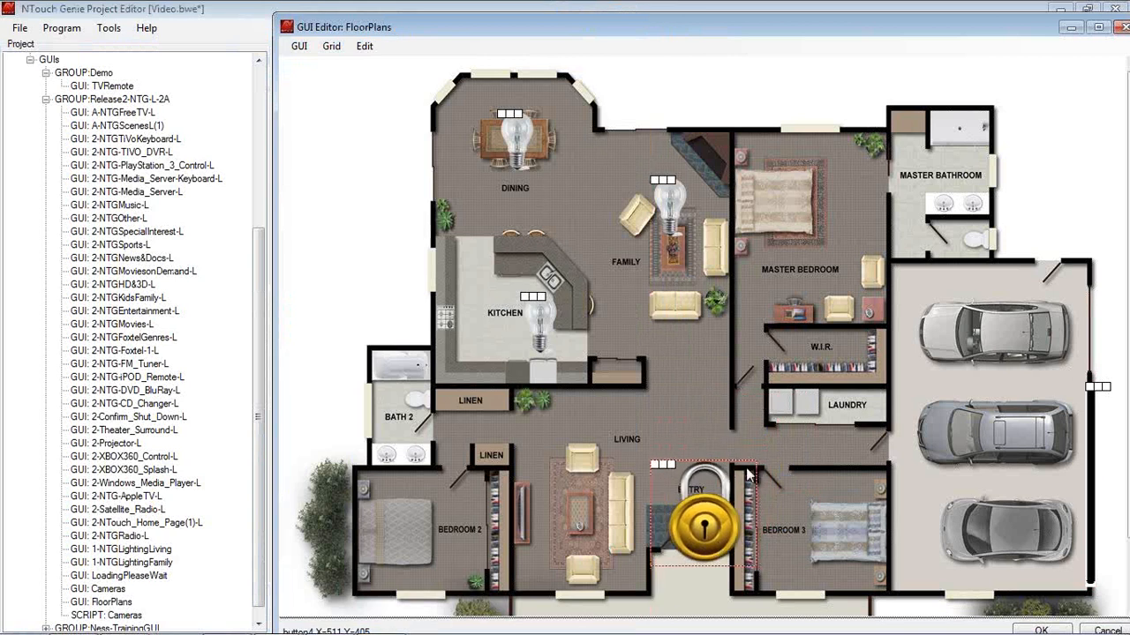
{"action": "left_click_drag", "start_coordinate": [755, 463], "coordinate": [705, 534]}
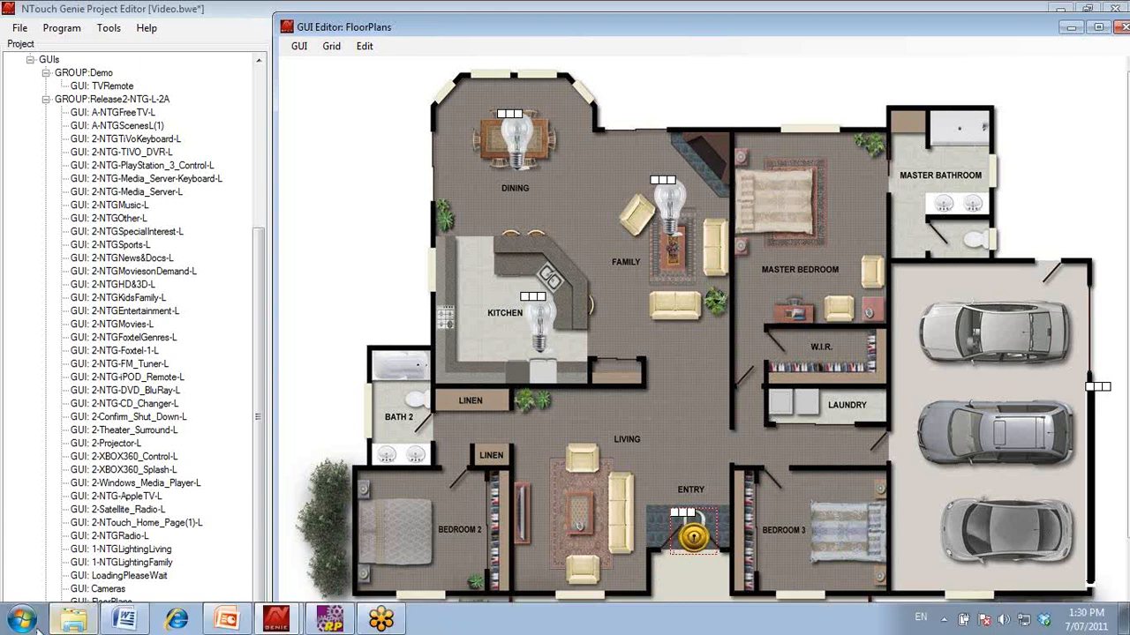
Add a sprinkler button outside the kitchen's exterior wall, with SprinklerOff.jpg as normal image and SprinklerOn.jpg as pressed image
{"action": "left_click", "coordinate": [75, 625]}
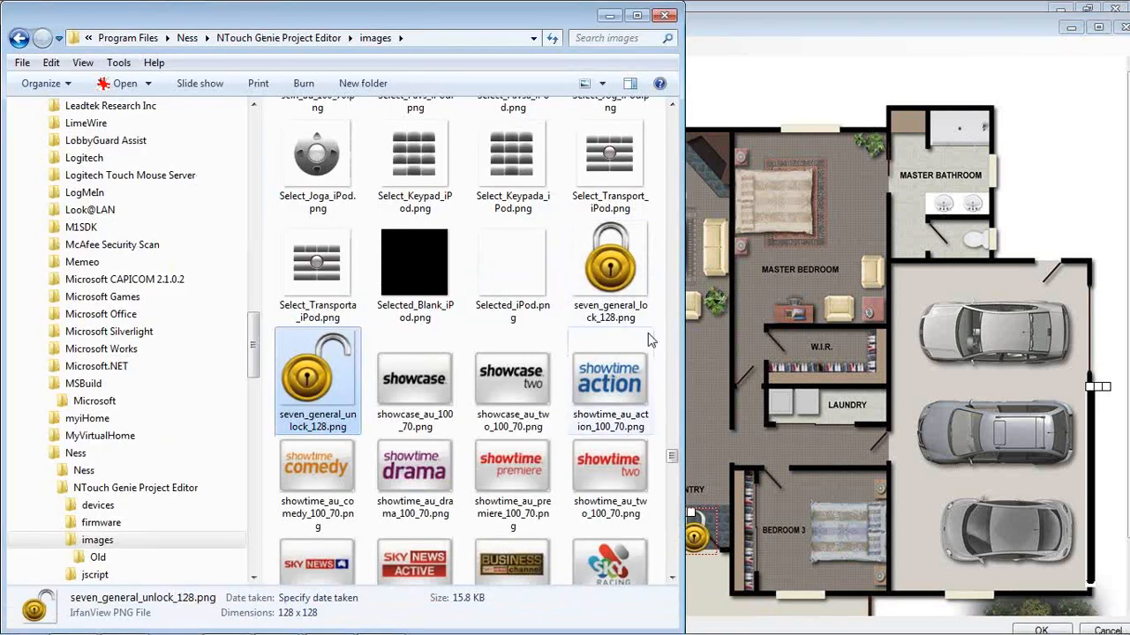
{"action": "left_click_drag", "start_coordinate": [671, 461], "coordinate": [672, 504]}
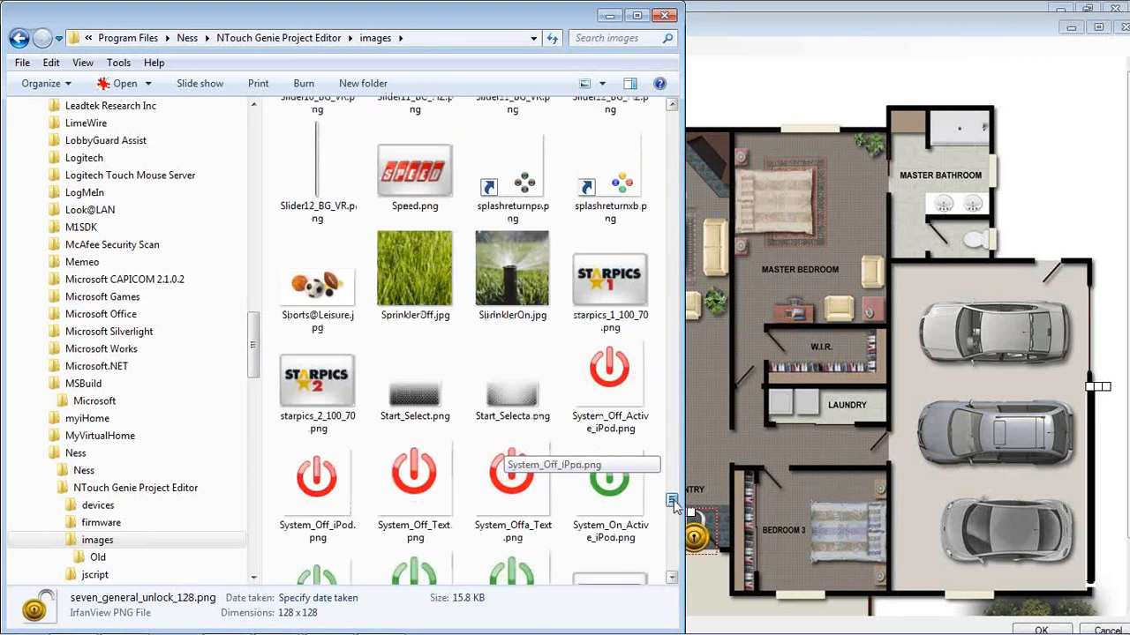
{"action": "left_click_drag", "start_coordinate": [419, 264], "coordinate": [722, 109]}
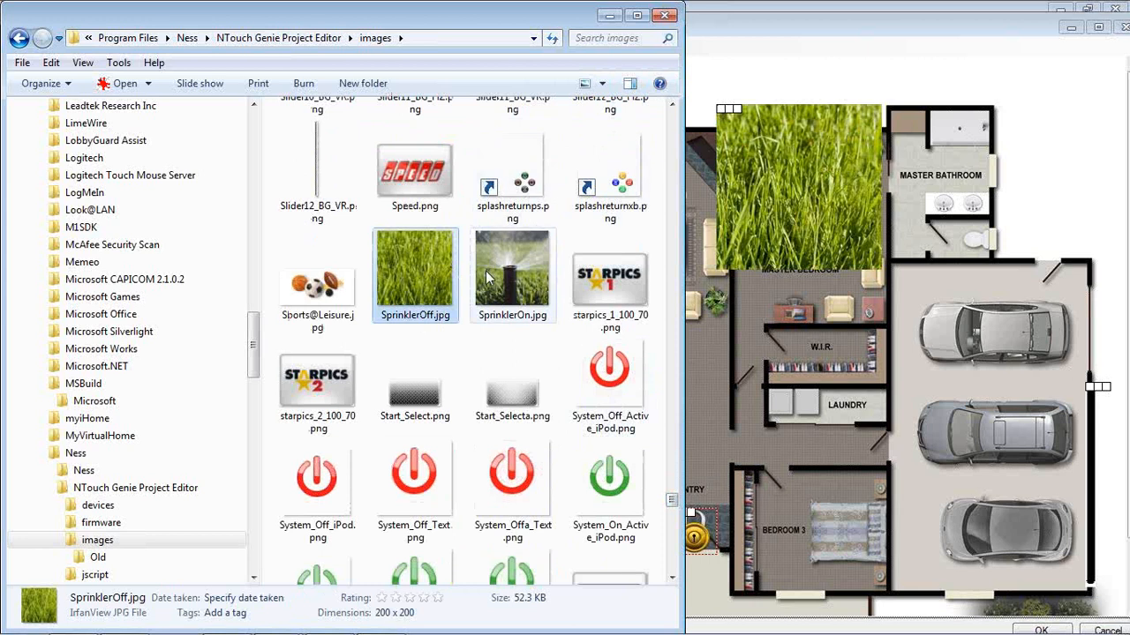
{"action": "left_click_drag", "start_coordinate": [488, 277], "coordinate": [797, 174]}
{"action": "left_click", "coordinate": [797, 174]}
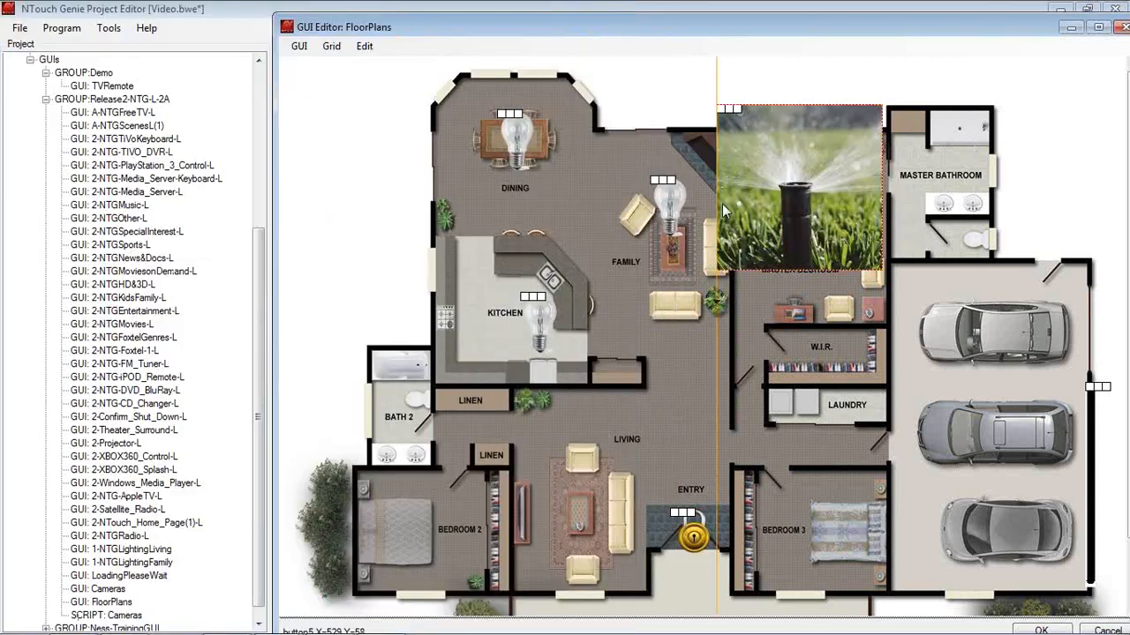
{"action": "left_click_drag", "start_coordinate": [722, 203], "coordinate": [364, 253]}
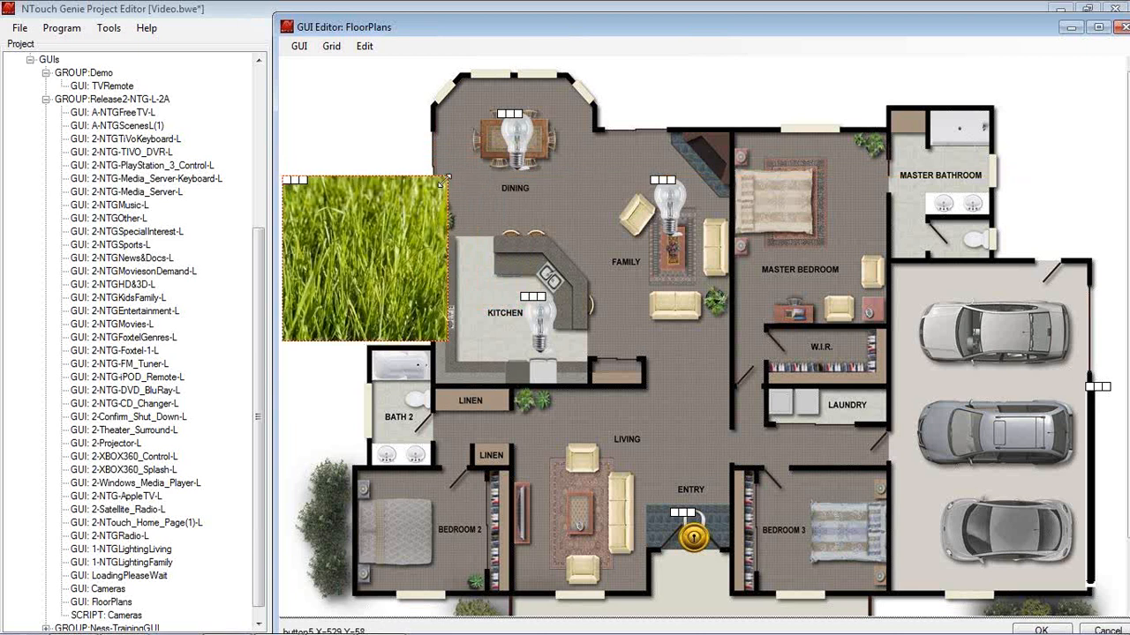
Shrink the sprinkler button, place it outside the dining room's exterior wall, and test its pressed image
{"action": "left_click_drag", "start_coordinate": [446, 177], "coordinate": [395, 230]}
{"action": "left_click_drag", "start_coordinate": [357, 277], "coordinate": [377, 142]}
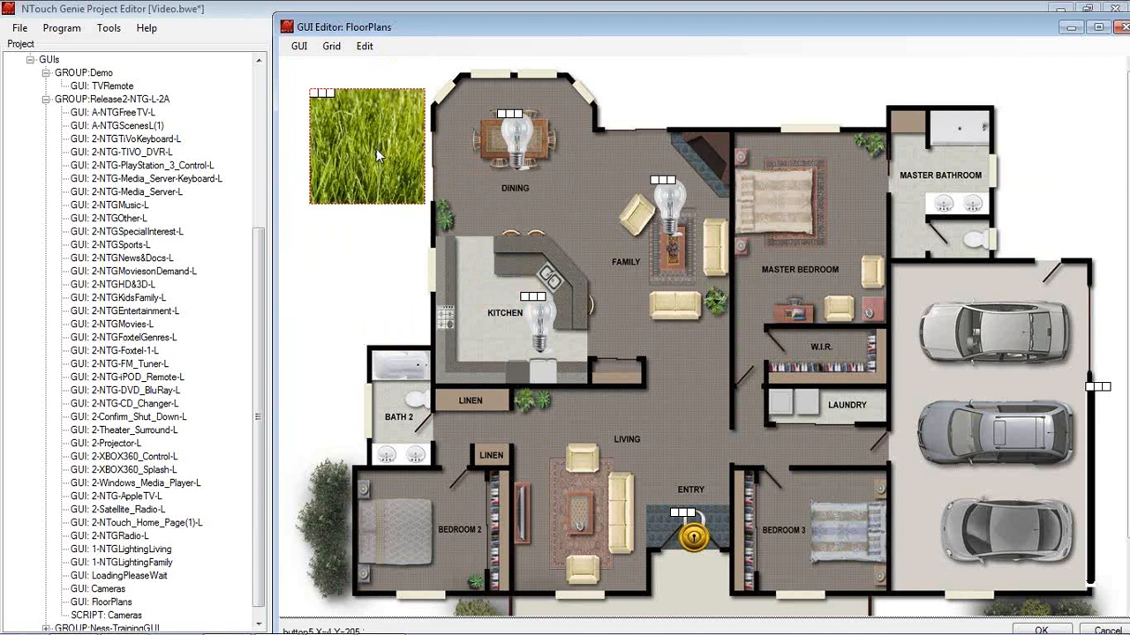
{"action": "left_click_drag", "start_coordinate": [376, 148], "coordinate": [370, 180]}
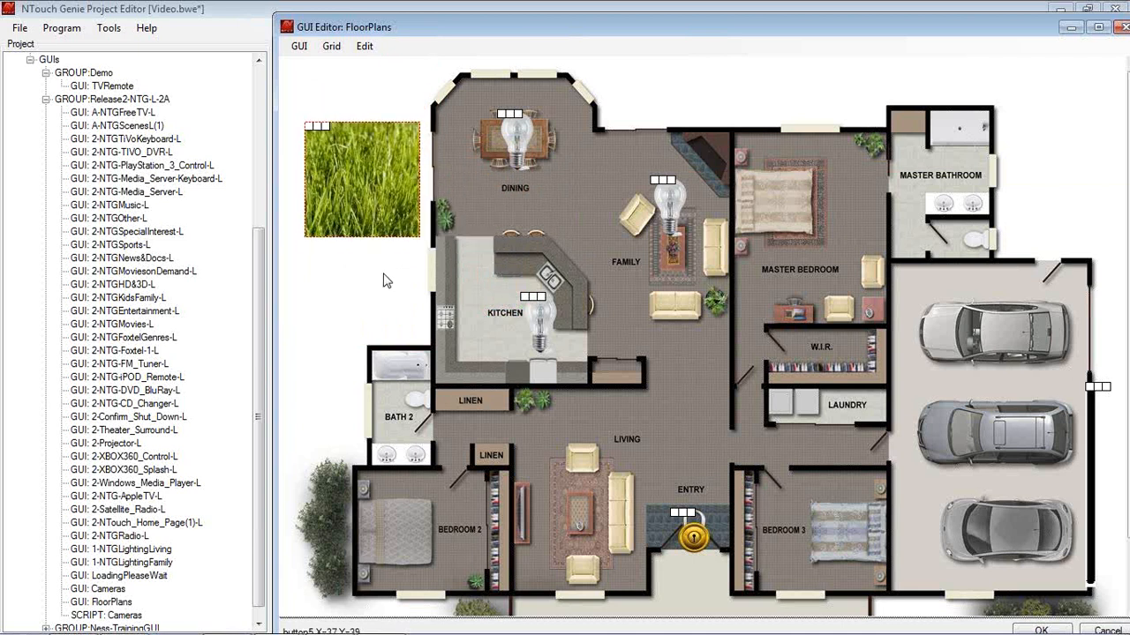
{"action": "left_click", "coordinate": [381, 194]}
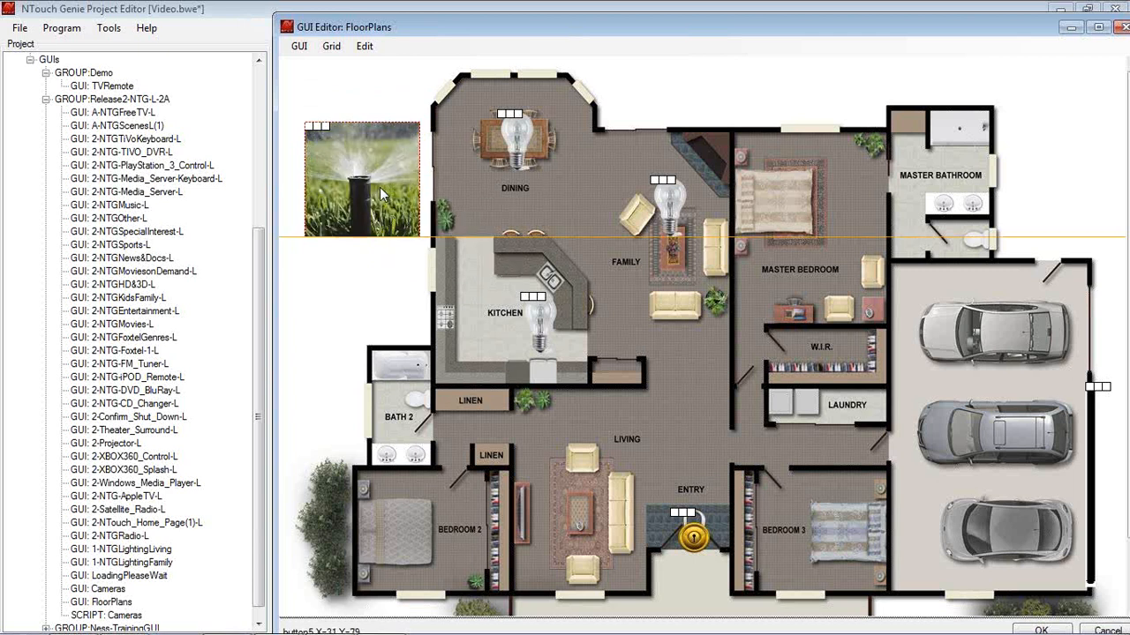
{"action": "left_click", "coordinate": [380, 188]}
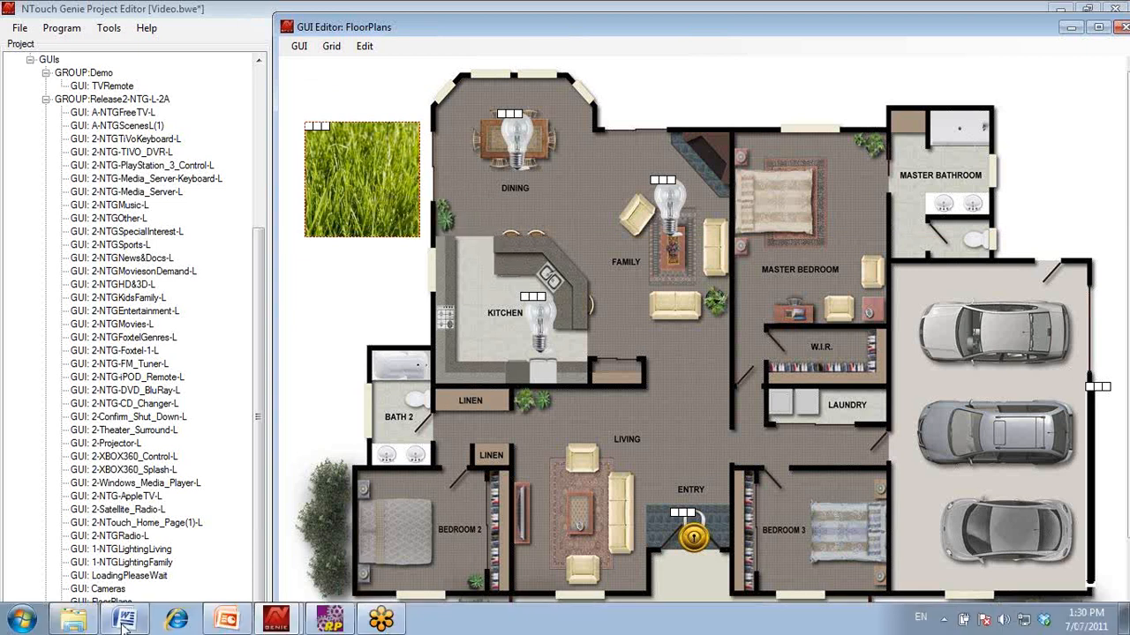
Add a keypad button using Keypad.png for both normal and pressed images, shrunk and placed above the family room beside the dining bay
{"action": "left_click", "coordinate": [91, 627]}
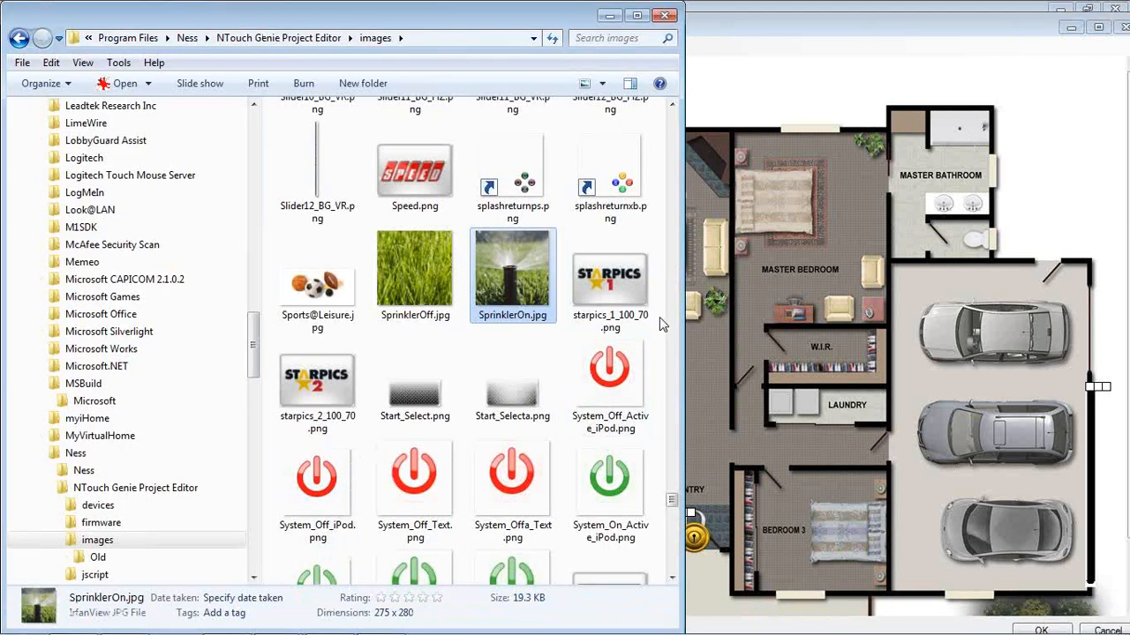
{"action": "left_click_drag", "start_coordinate": [673, 505], "coordinate": [670, 375]}
{"action": "left_click_drag", "start_coordinate": [422, 234], "coordinate": [642, 88]}
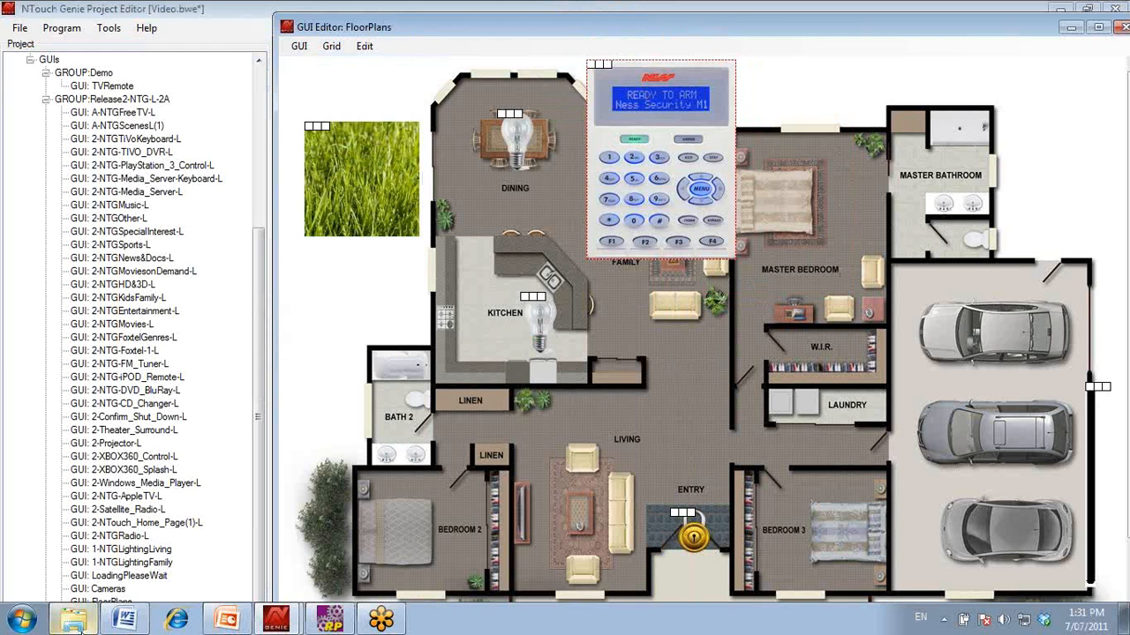
{"action": "left_click", "coordinate": [79, 628]}
{"action": "left_click_drag", "start_coordinate": [409, 257], "coordinate": [700, 86]}
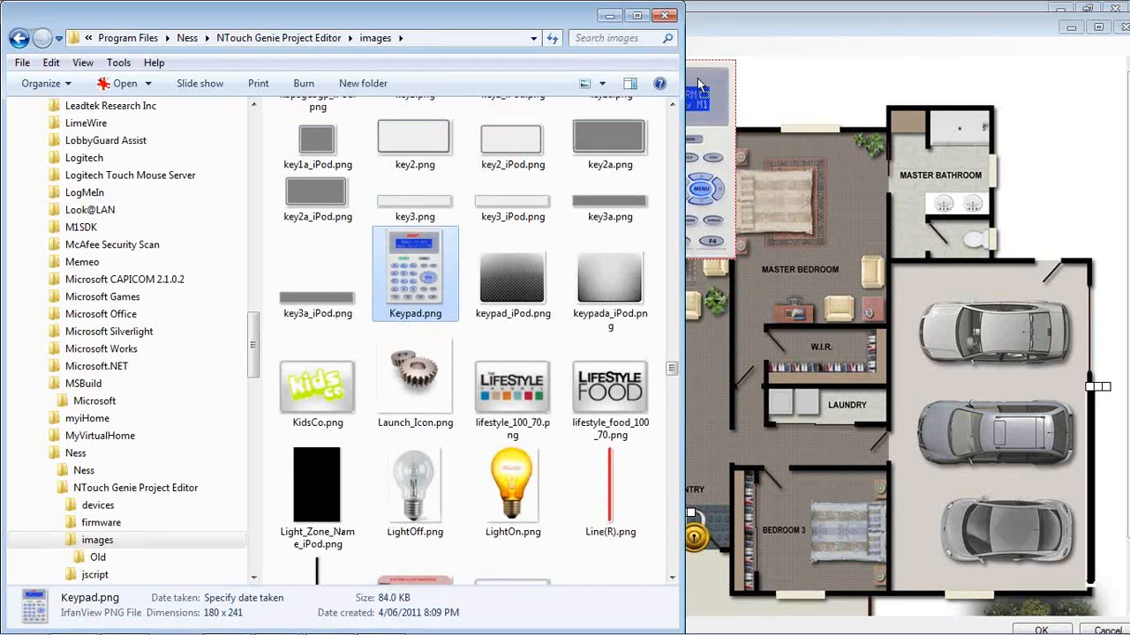
{"action": "left_click", "coordinate": [703, 150]}
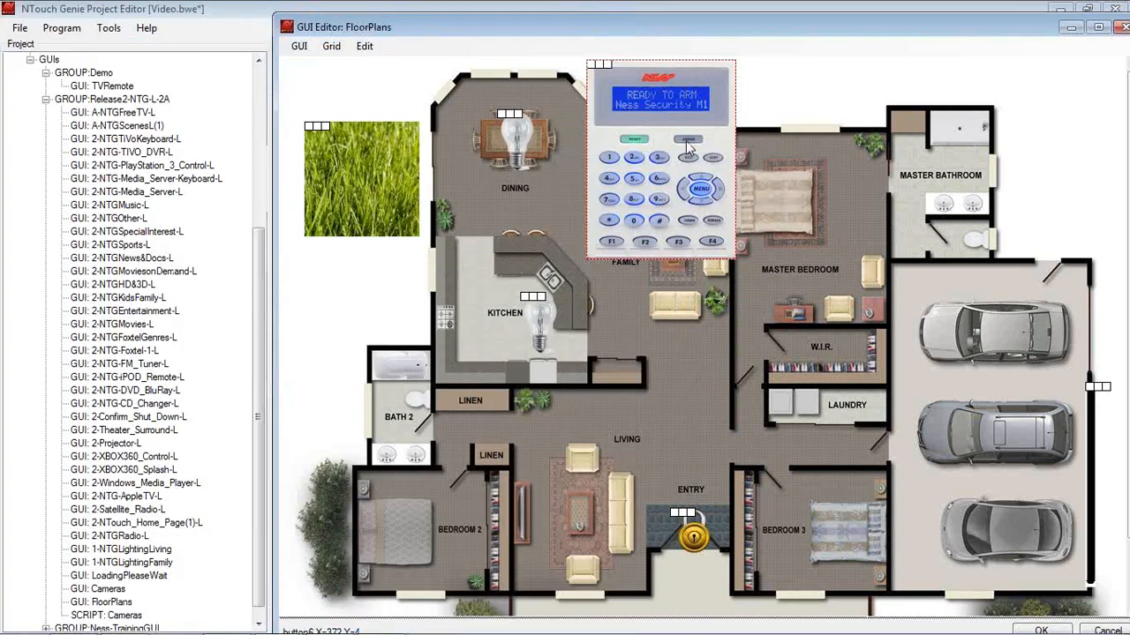
{"action": "left_click_drag", "start_coordinate": [735, 62], "coordinate": [644, 100]}
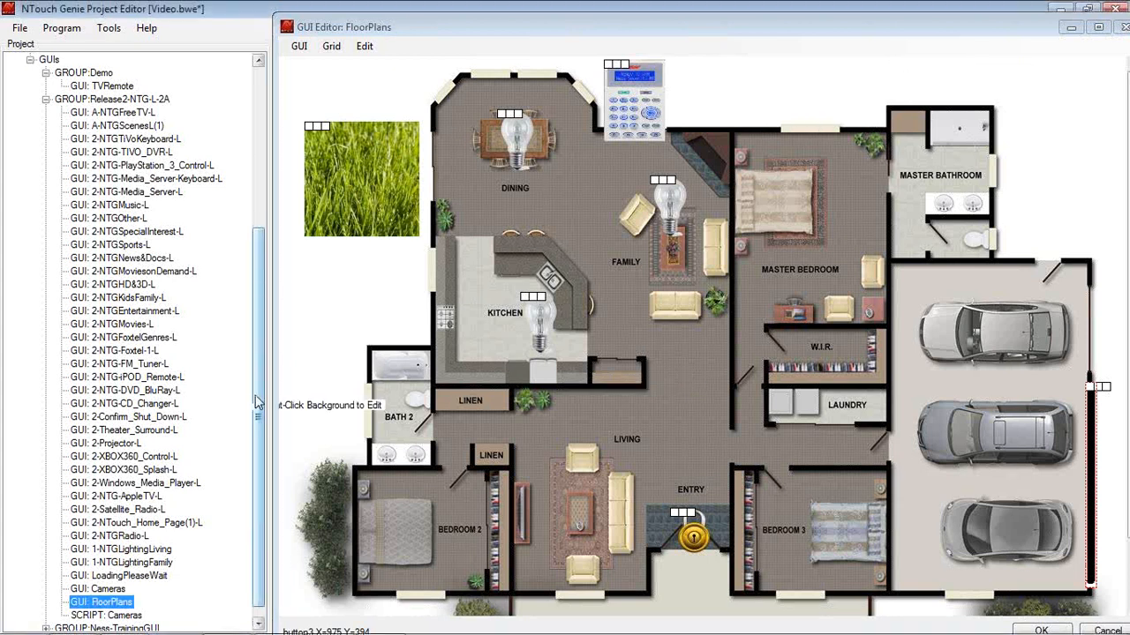
Assign M1_Partition_1's ToggleOutput function to the sprinkler button with Output parameter 3
{"action": "left_click_drag", "start_coordinate": [258, 403], "coordinate": [258, 240]}
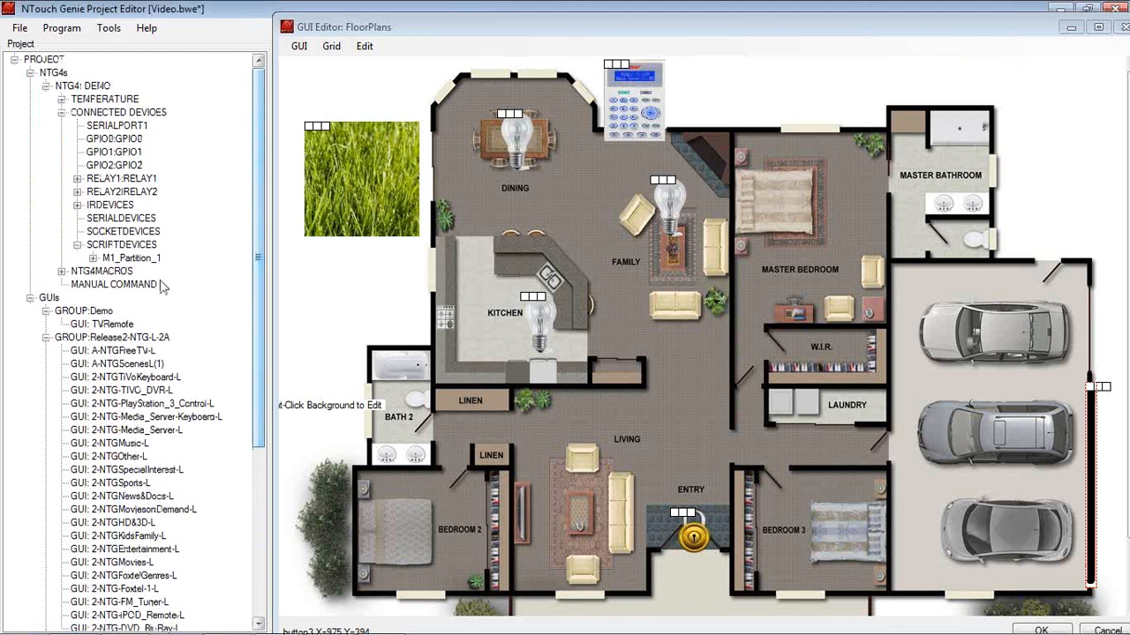
{"action": "left_click", "coordinate": [93, 258]}
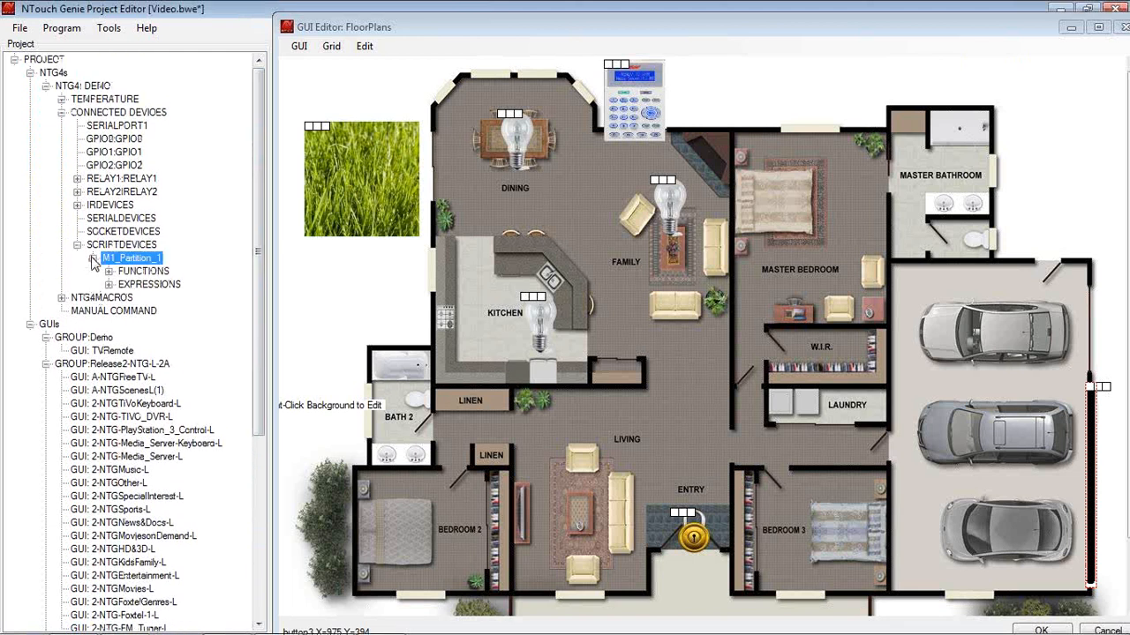
{"action": "left_click", "coordinate": [109, 273]}
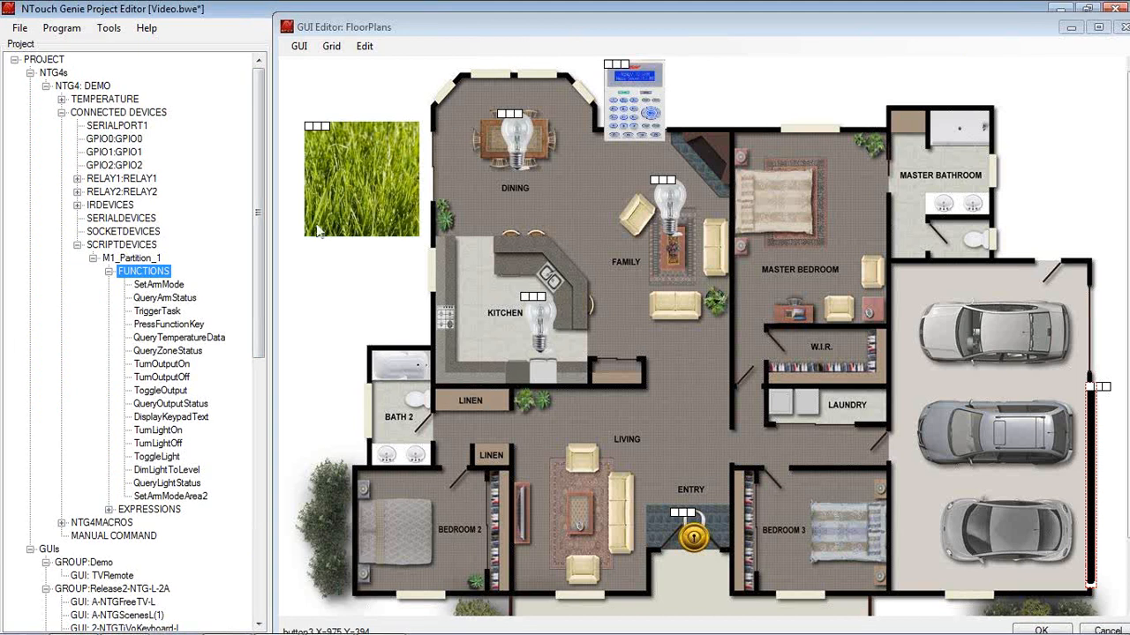
{"action": "mouse_move", "coordinate": [359, 175]}
{"action": "left_click_drag", "start_coordinate": [162, 391], "coordinate": [357, 176]}
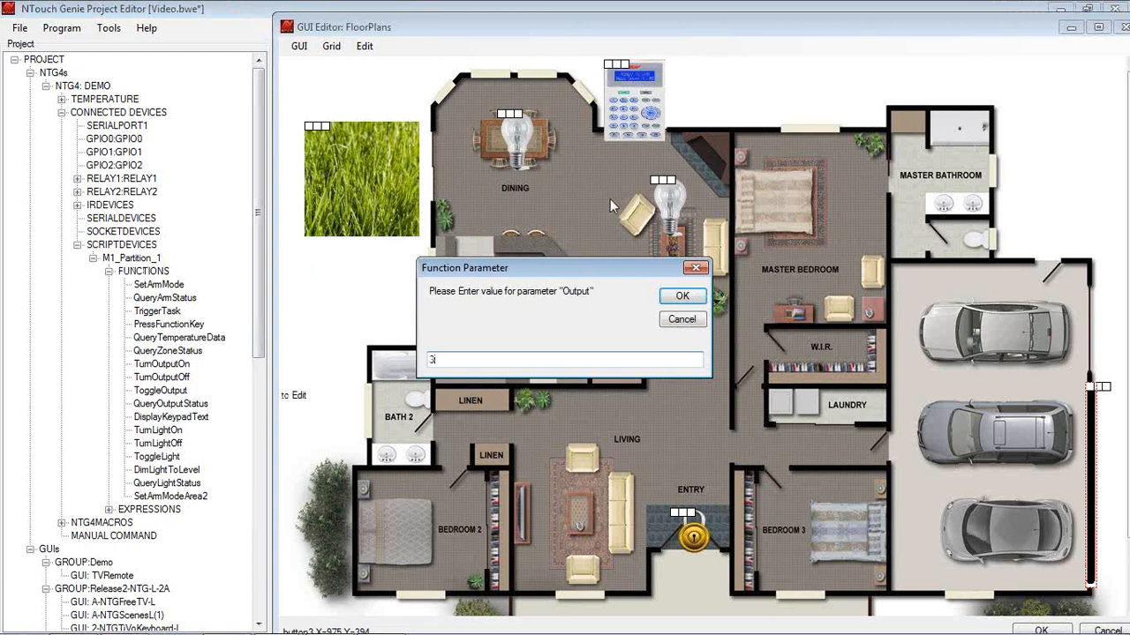
{"action": "type", "text": "3"}
{"action": "left_click", "coordinate": [682, 296]}
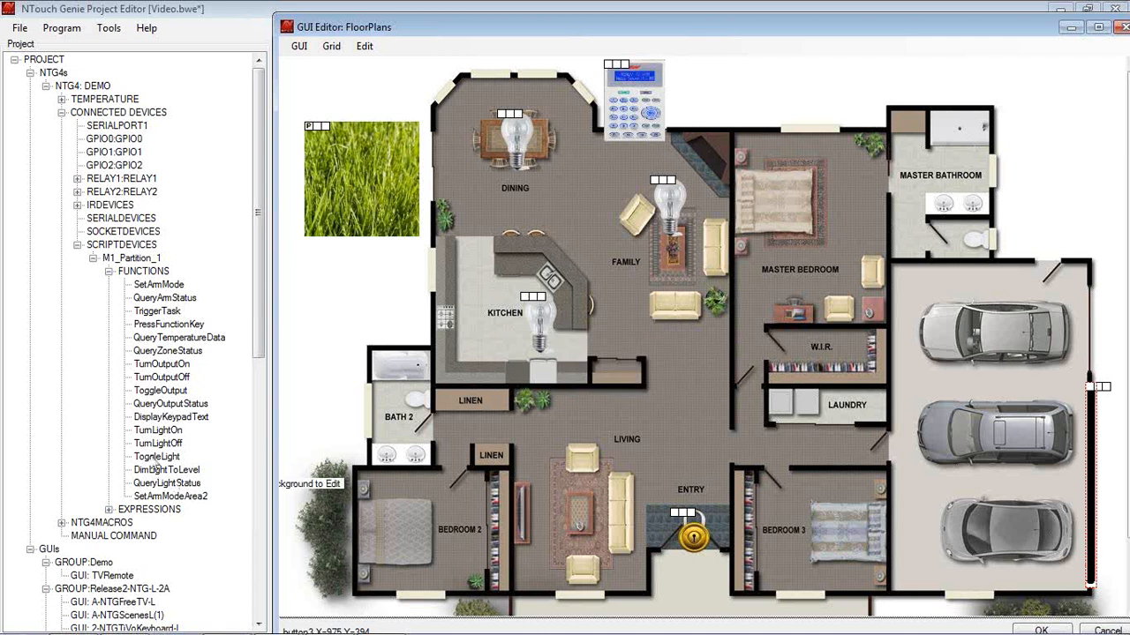
Assign the ToggleLight function to the dining, family room and kitchen light buttons, using Unit 1, 2 and 3 respectively
{"action": "left_click_drag", "start_coordinate": [154, 459], "coordinate": [514, 137]}
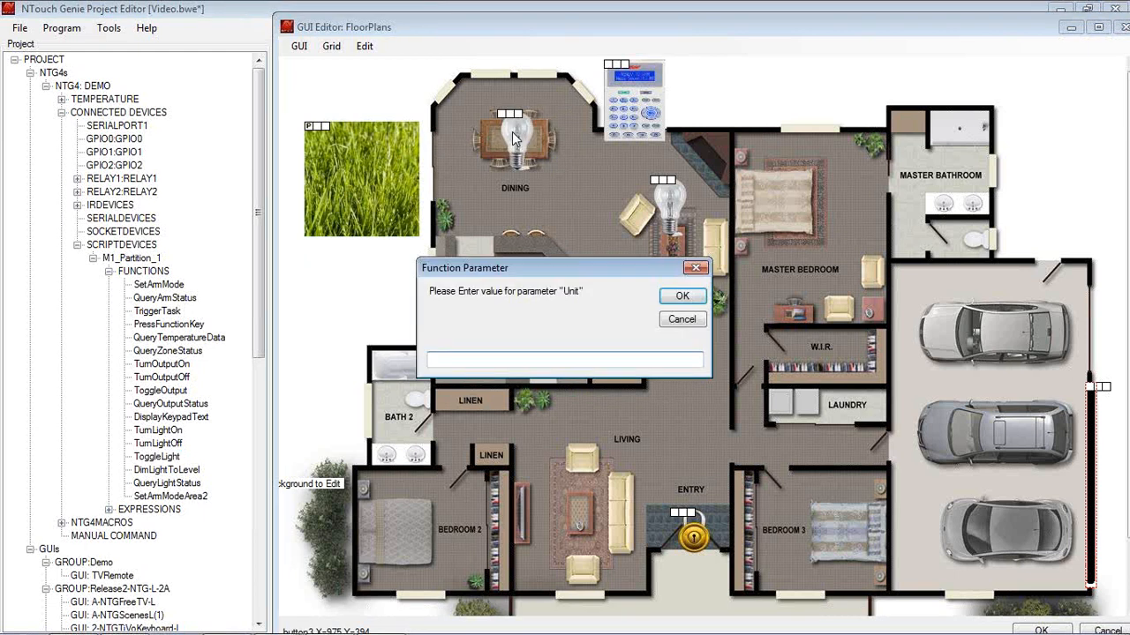
{"action": "type", "text": "1"}
{"action": "left_click", "coordinate": [678, 297]}
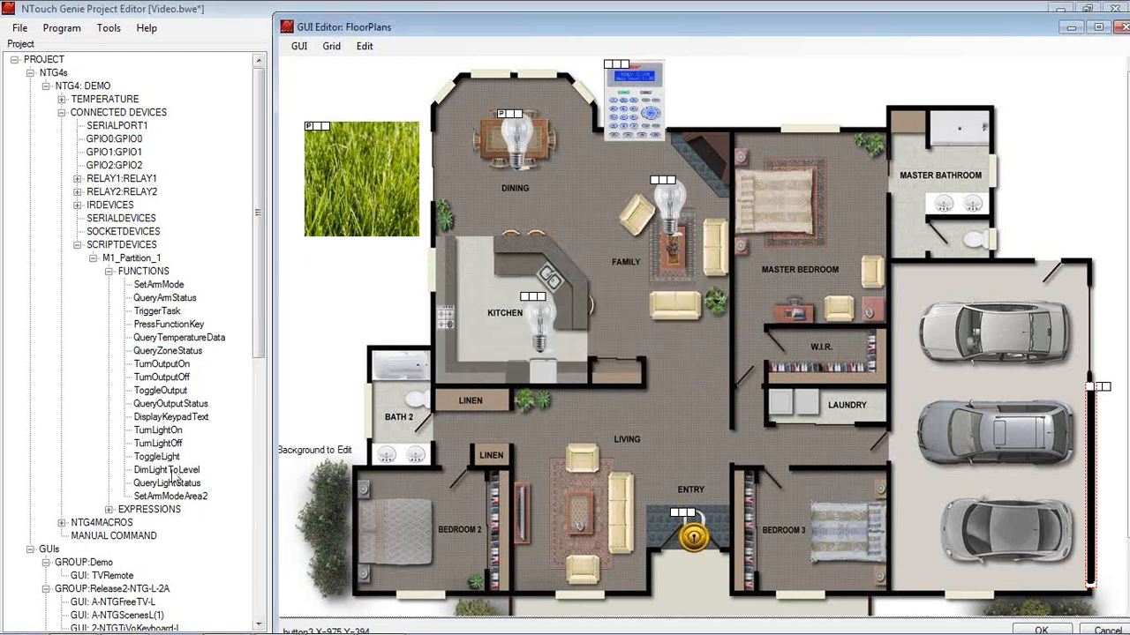
{"action": "left_click_drag", "start_coordinate": [156, 459], "coordinate": [654, 199]}
{"action": "type", "text": "2"}
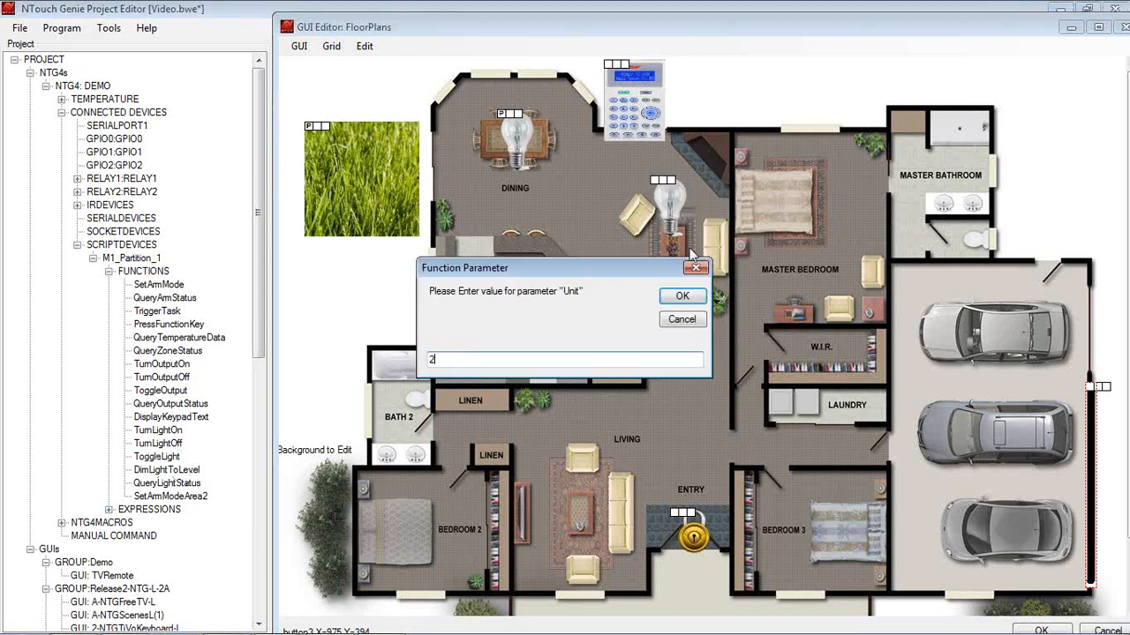
{"action": "left_click", "coordinate": [682, 297]}
{"action": "left_click_drag", "start_coordinate": [163, 470], "coordinate": [545, 323]}
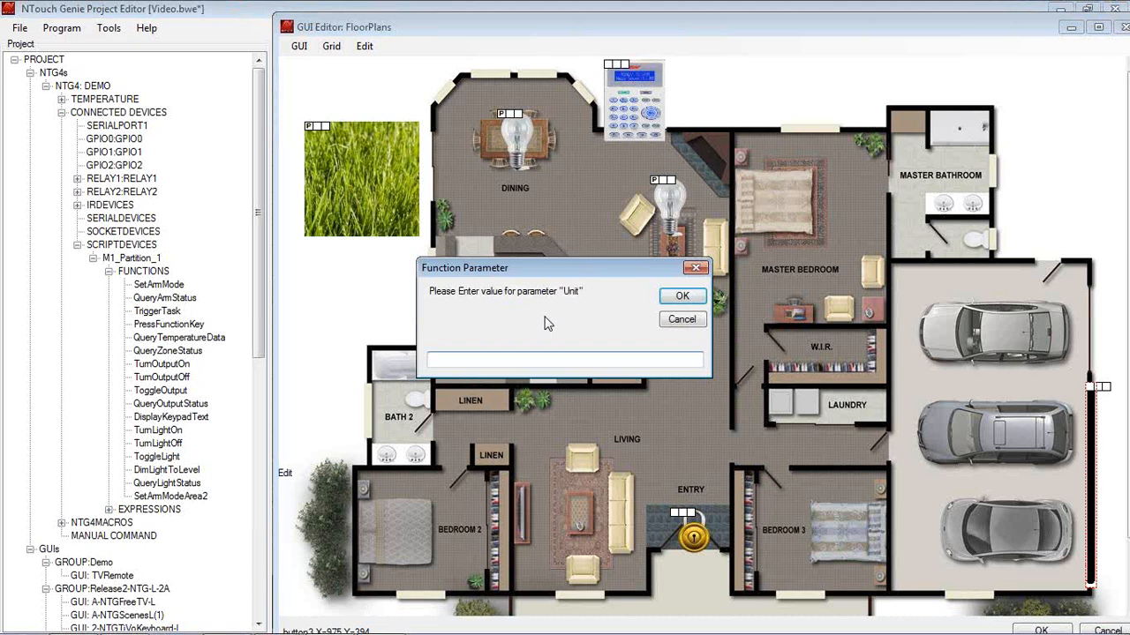
{"action": "type", "text": "3"}
{"action": "left_click", "coordinate": [681, 297]}
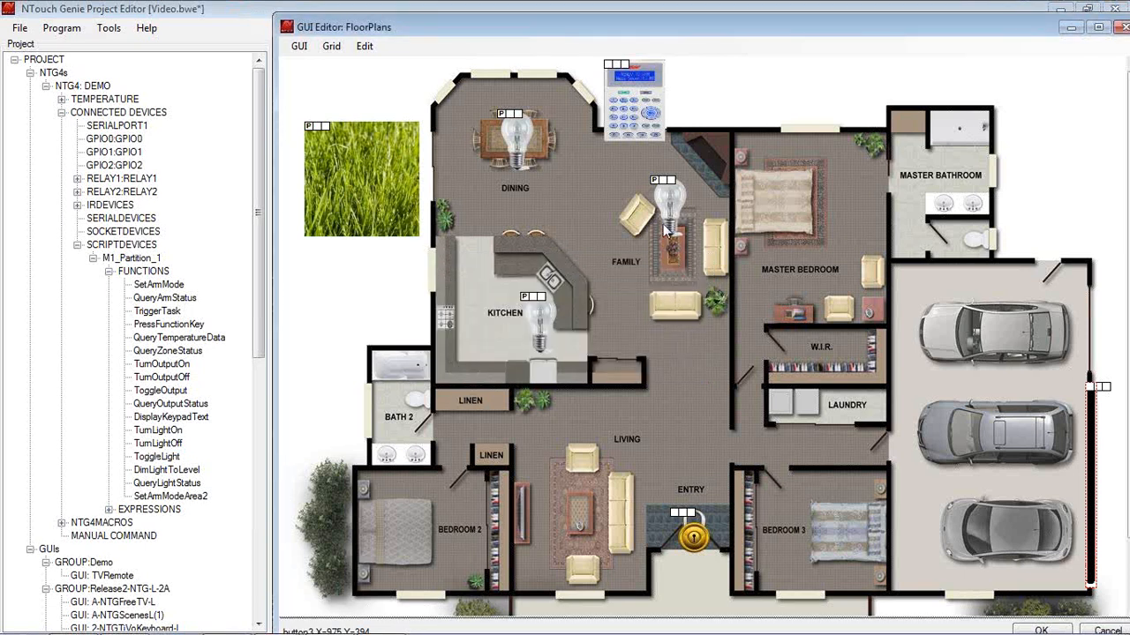
Add a new slider to the floor plan with Slider_VR.png as its normal image
{"action": "right_click", "coordinate": [589, 209]}
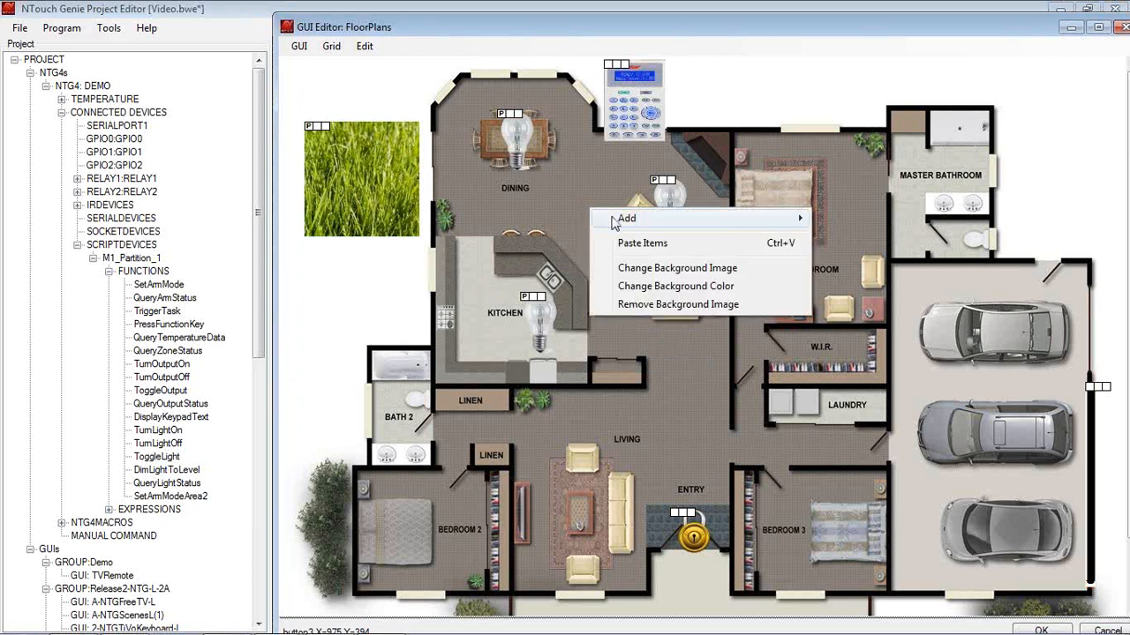
{"action": "mouse_move", "coordinate": [613, 218]}
{"action": "left_click", "coordinate": [858, 273]}
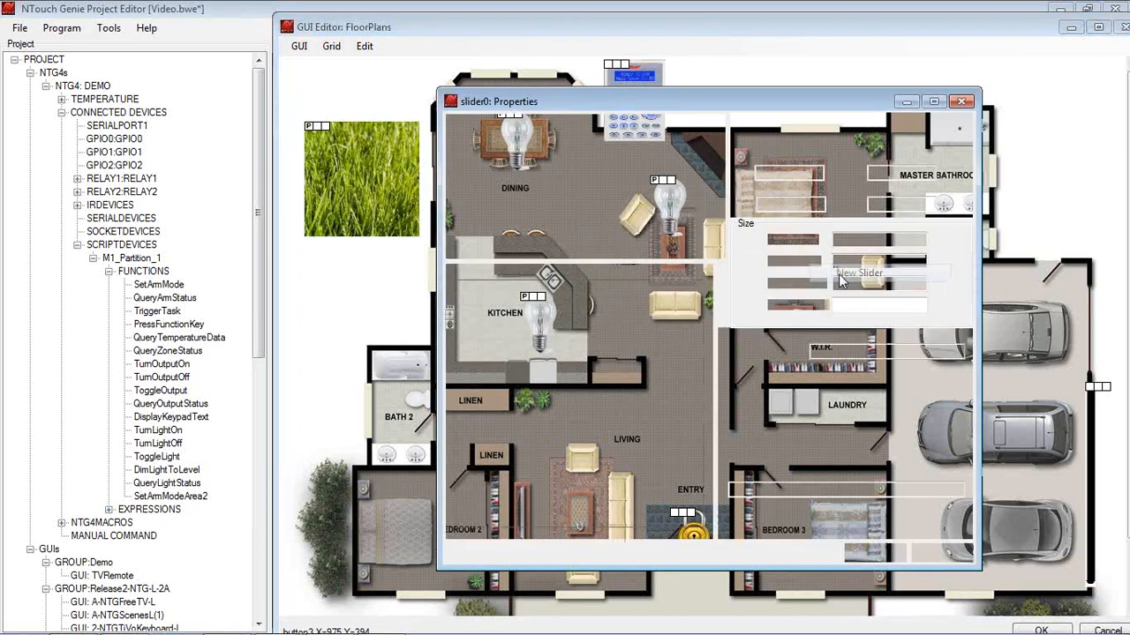
{"action": "left_click", "coordinate": [480, 238]}
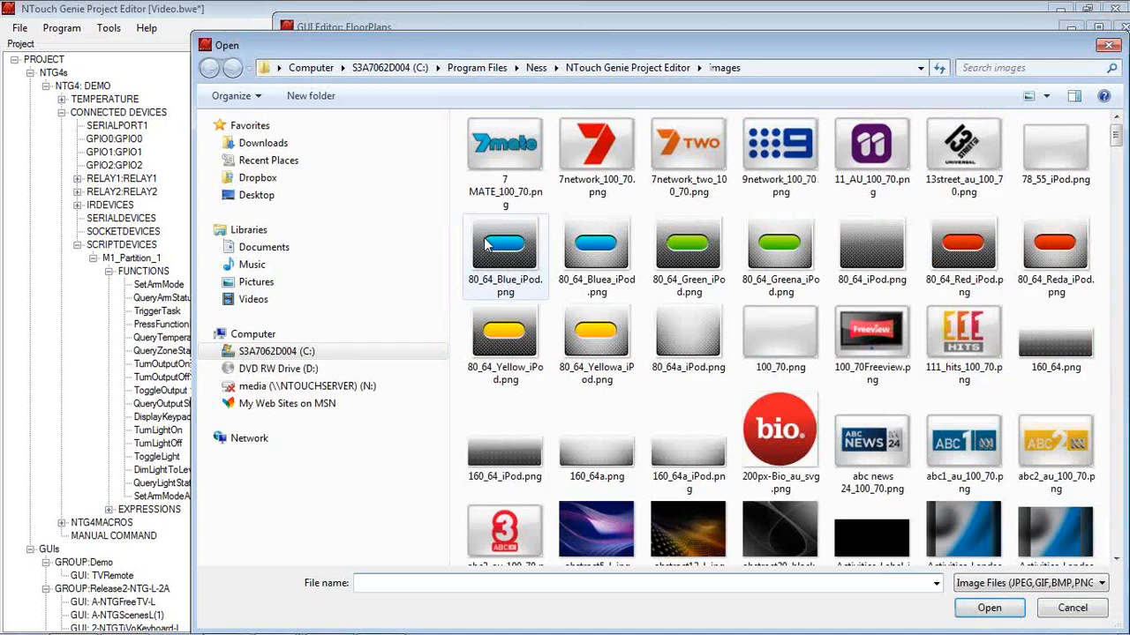
{"action": "scroll", "coordinate": [1117, 130], "scroll_direction": "up", "scroll_amount": 2}
{"action": "left_click_drag", "start_coordinate": [1117, 131], "coordinate": [1119, 451]}
{"action": "left_click", "coordinate": [1055, 216]}
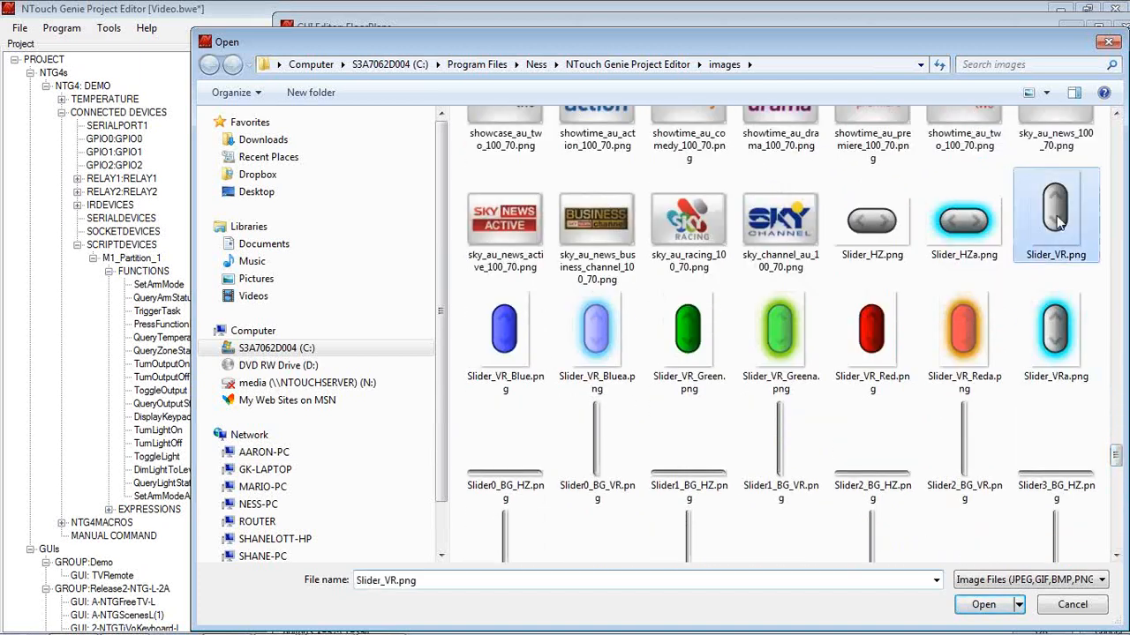
{"action": "left_click", "coordinate": [982, 605]}
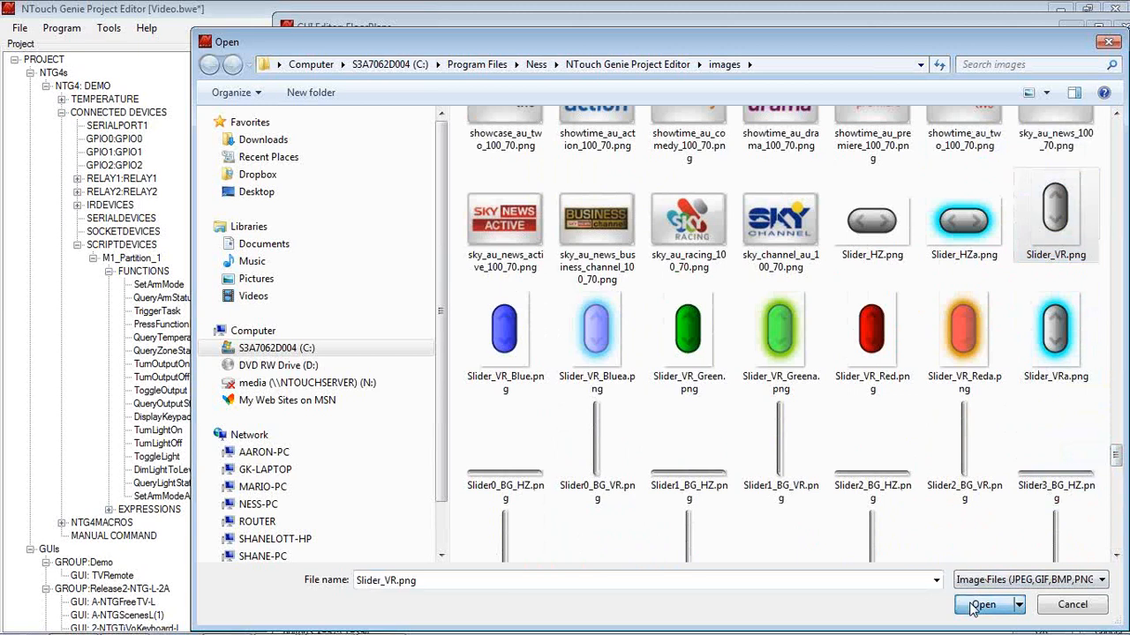
Give the slider Slider_VRa.png as pressed image and Slider2_BG_VR.png as base image, and accept its properties
{"action": "left_click", "coordinate": [597, 249]}
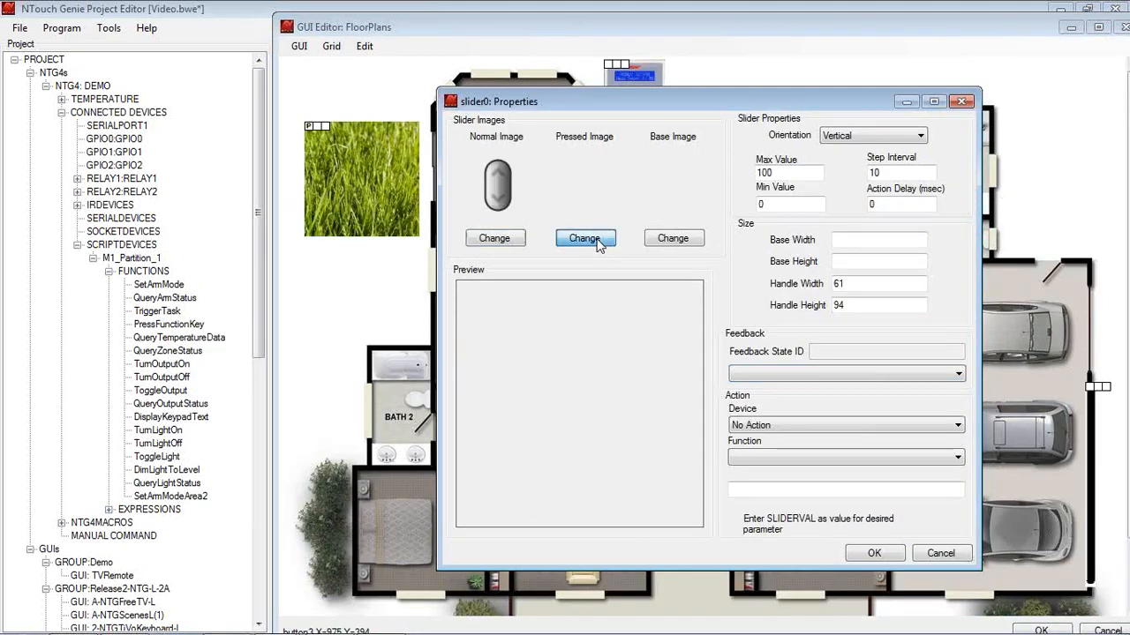
{"action": "left_click_drag", "start_coordinate": [1110, 146], "coordinate": [1117, 457]}
{"action": "left_click", "coordinate": [1053, 313]}
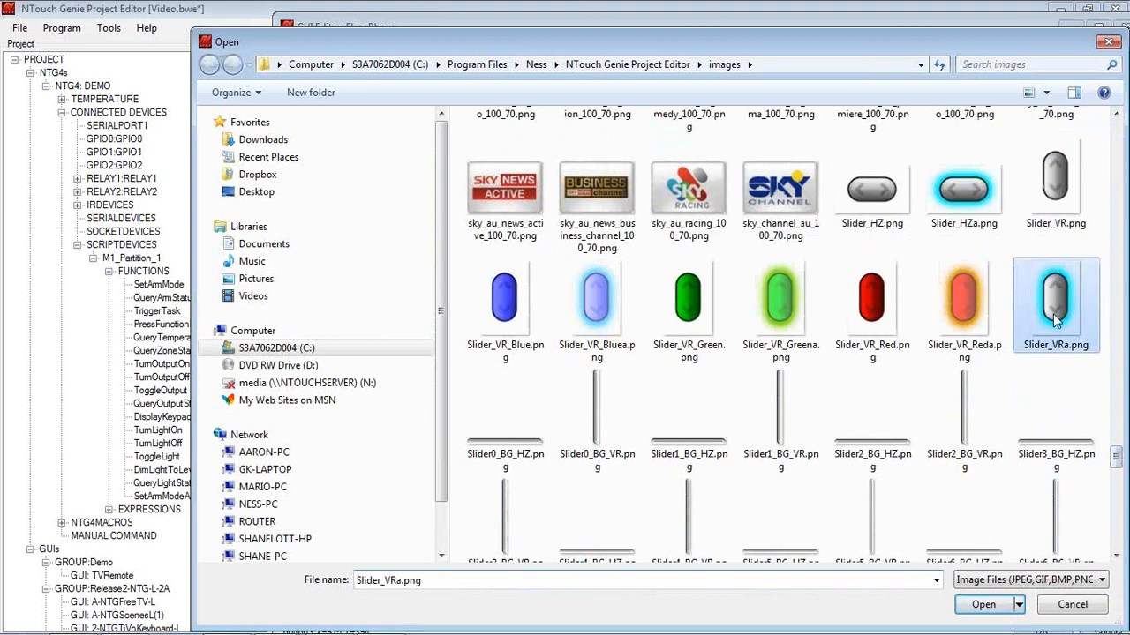
{"action": "left_click", "coordinate": [981, 604]}
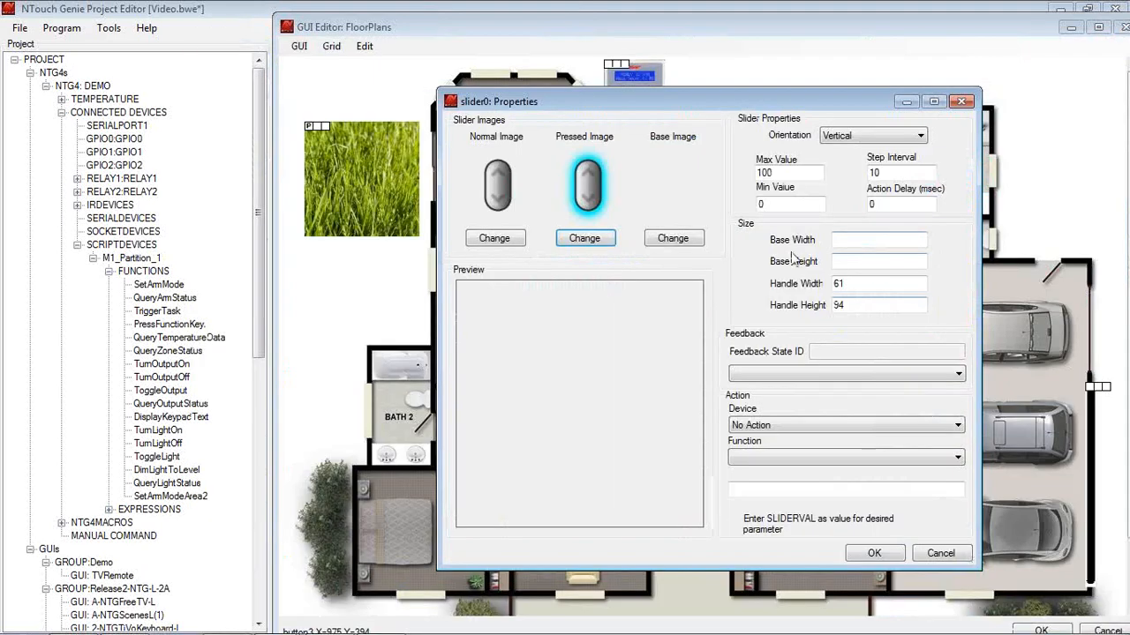
{"action": "left_click", "coordinate": [669, 239]}
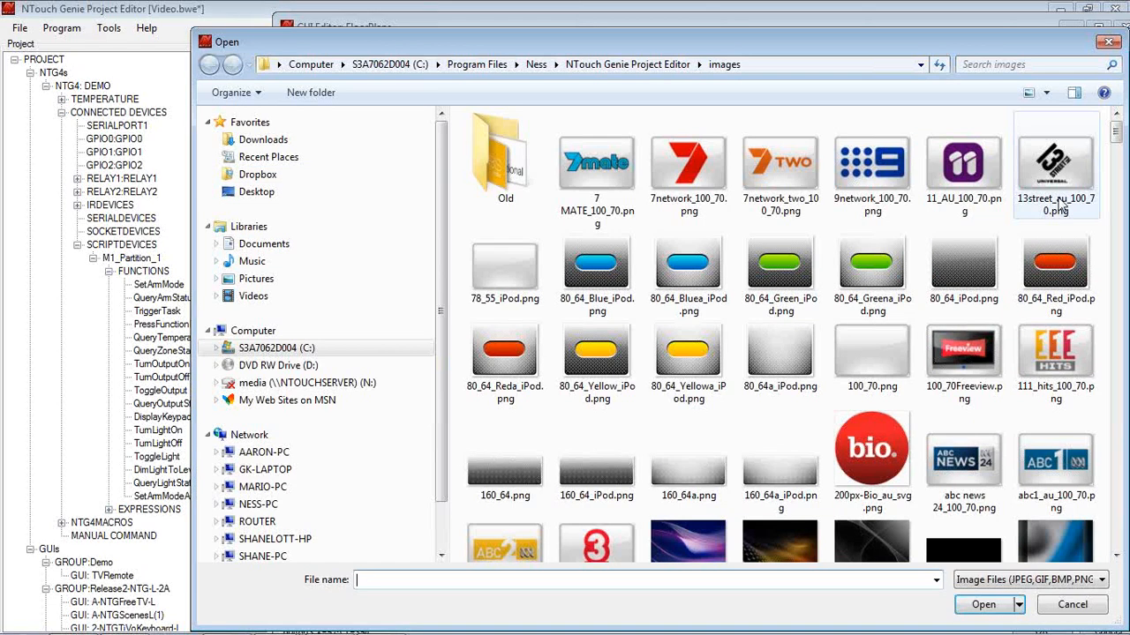
{"action": "mouse_move", "coordinate": [1116, 128]}
{"action": "left_mouse_down"}
{"action": "mouse_move", "coordinate": [1118, 468]}
{"action": "mouse_move", "coordinate": [1117, 457]}
{"action": "left_mouse_up"}
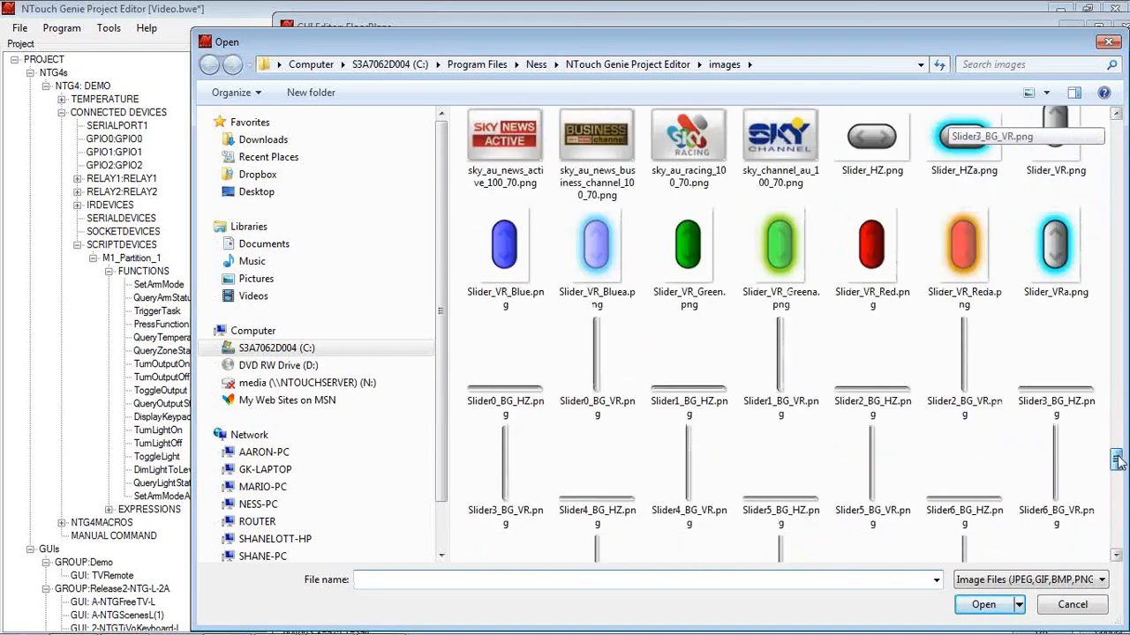
{"action": "left_click", "coordinate": [956, 360]}
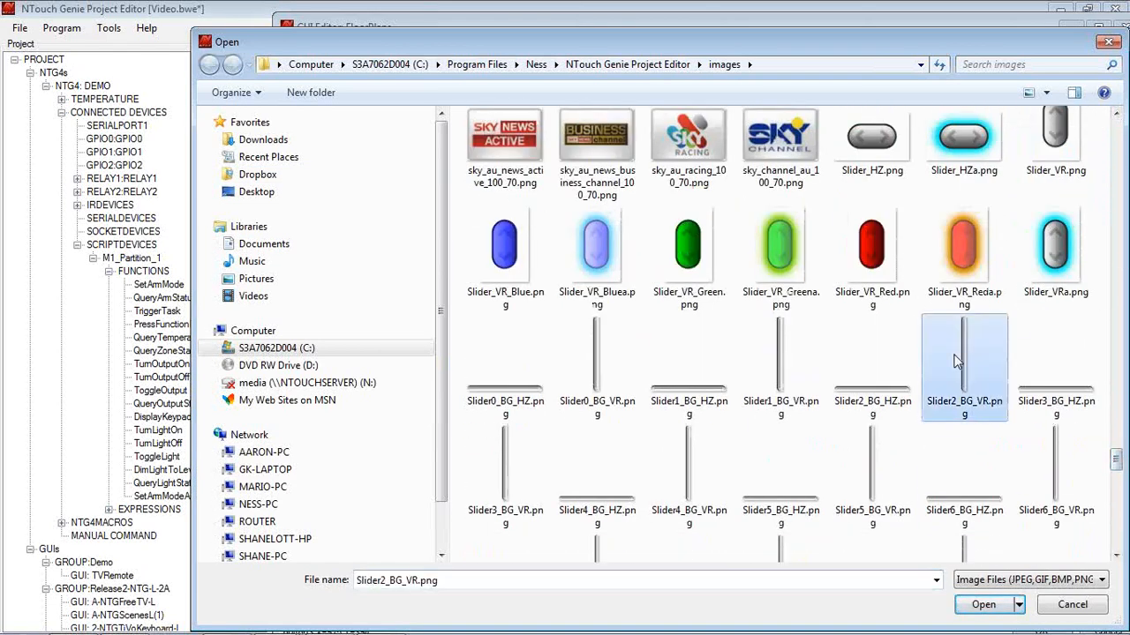
{"action": "left_click", "coordinate": [964, 607]}
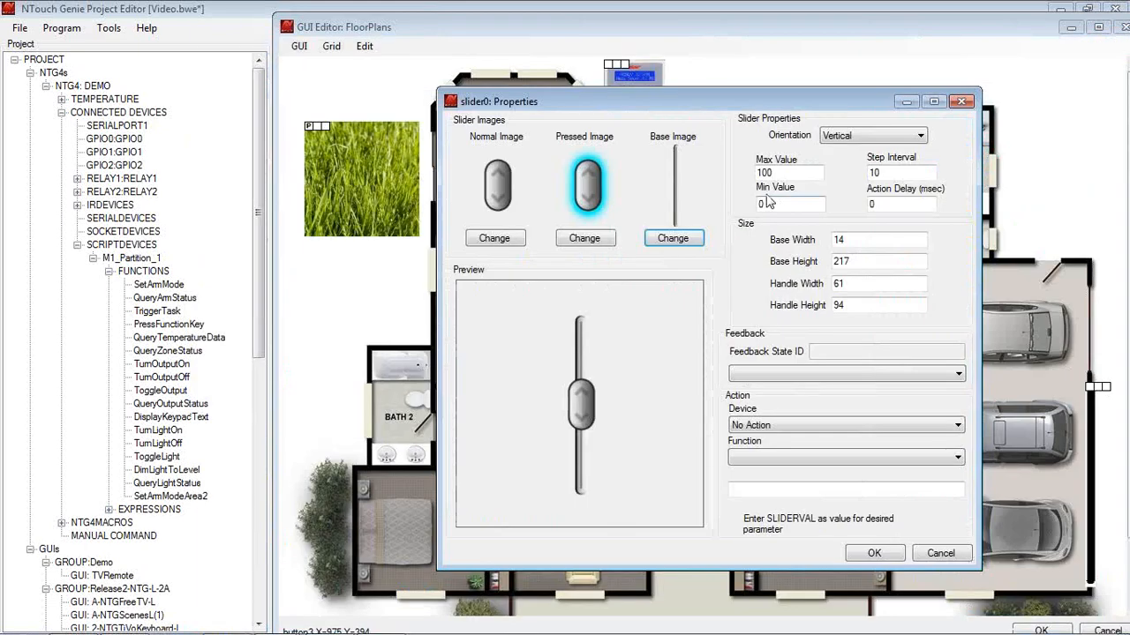
{"action": "left_click", "coordinate": [849, 554]}
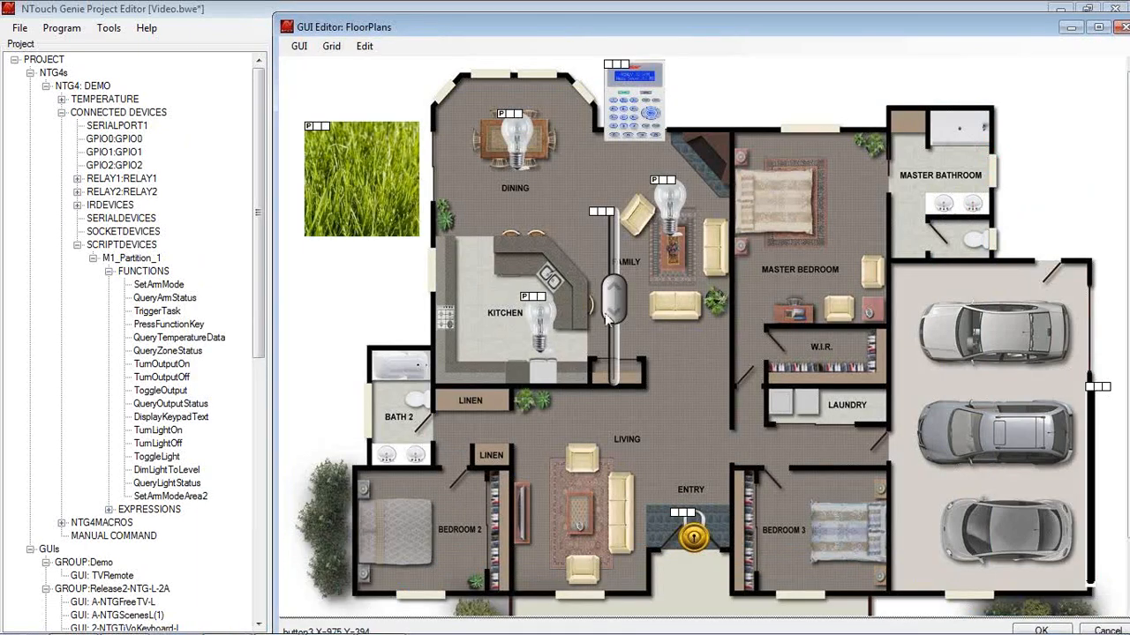
Place the slider beside the family room light and shorten it from both ends
{"action": "left_click_drag", "start_coordinate": [606, 319], "coordinate": [701, 257]}
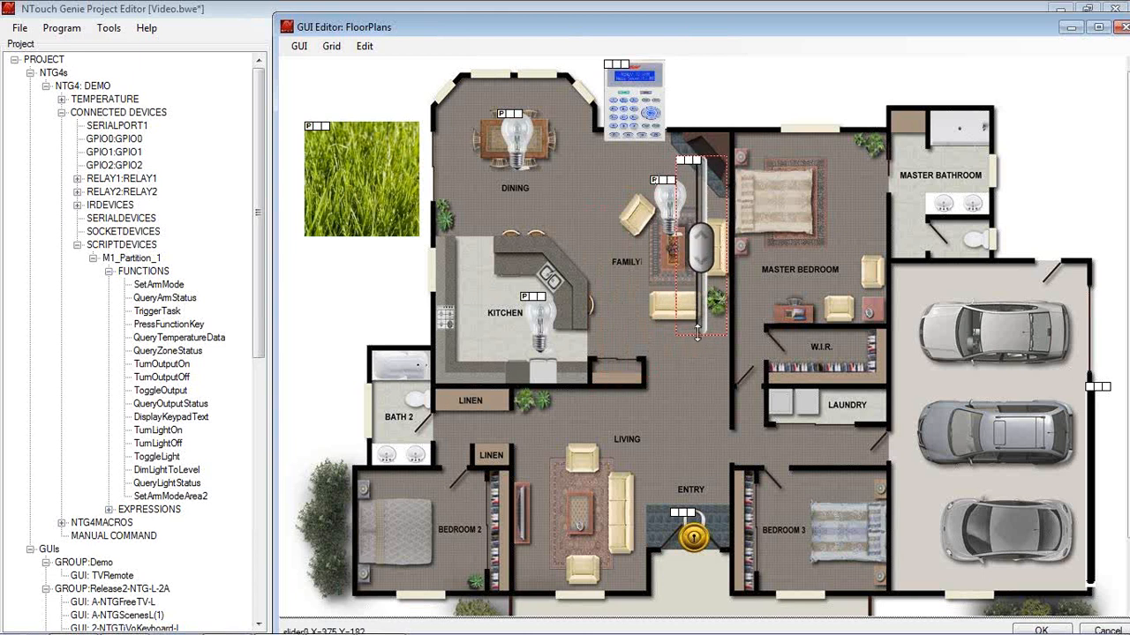
{"action": "left_click_drag", "start_coordinate": [696, 335], "coordinate": [697, 283]}
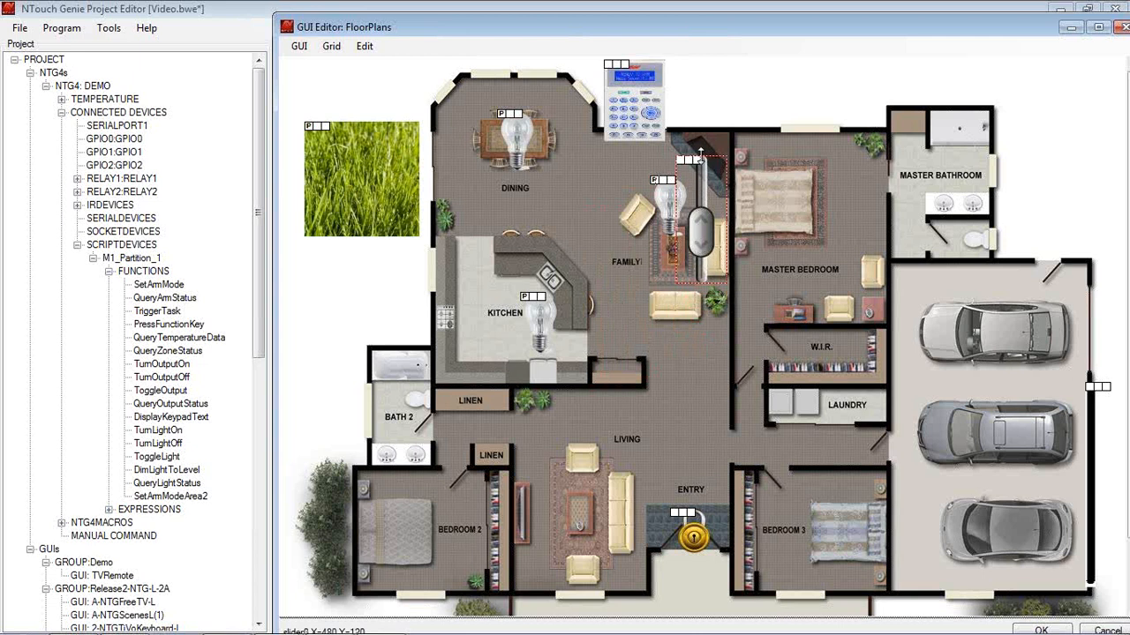
{"action": "left_click_drag", "start_coordinate": [700, 156], "coordinate": [699, 164]}
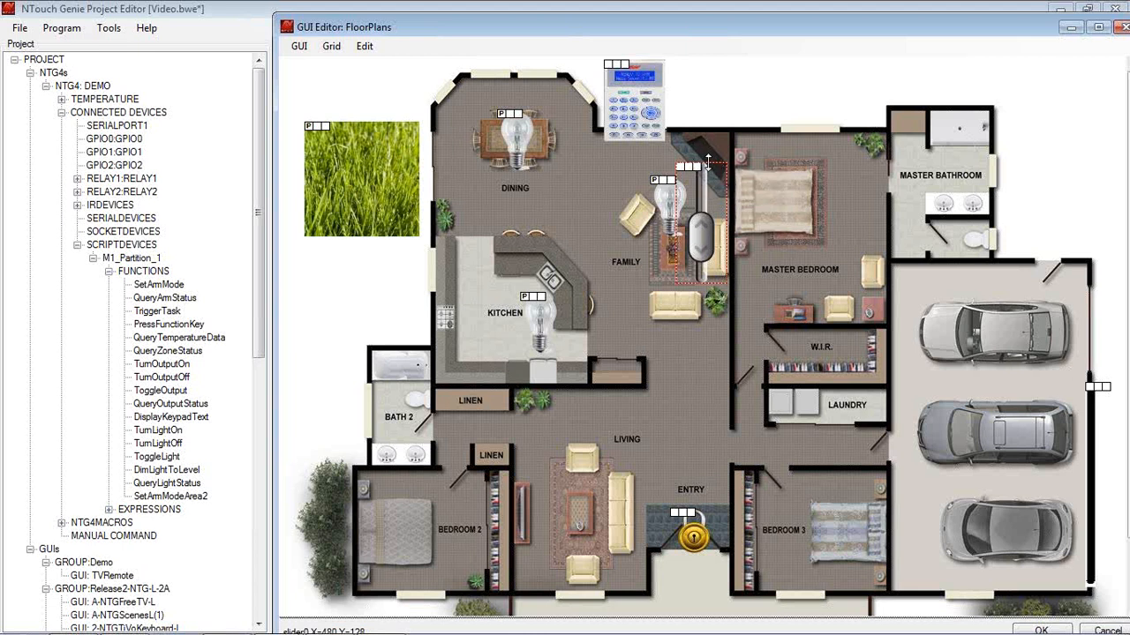
Shorten the family room slider from its upper end and reposition it and the light bulb side by side
{"action": "left_click_drag", "start_coordinate": [707, 161], "coordinate": [709, 187]}
{"action": "left_click_drag", "start_coordinate": [706, 245], "coordinate": [707, 209]}
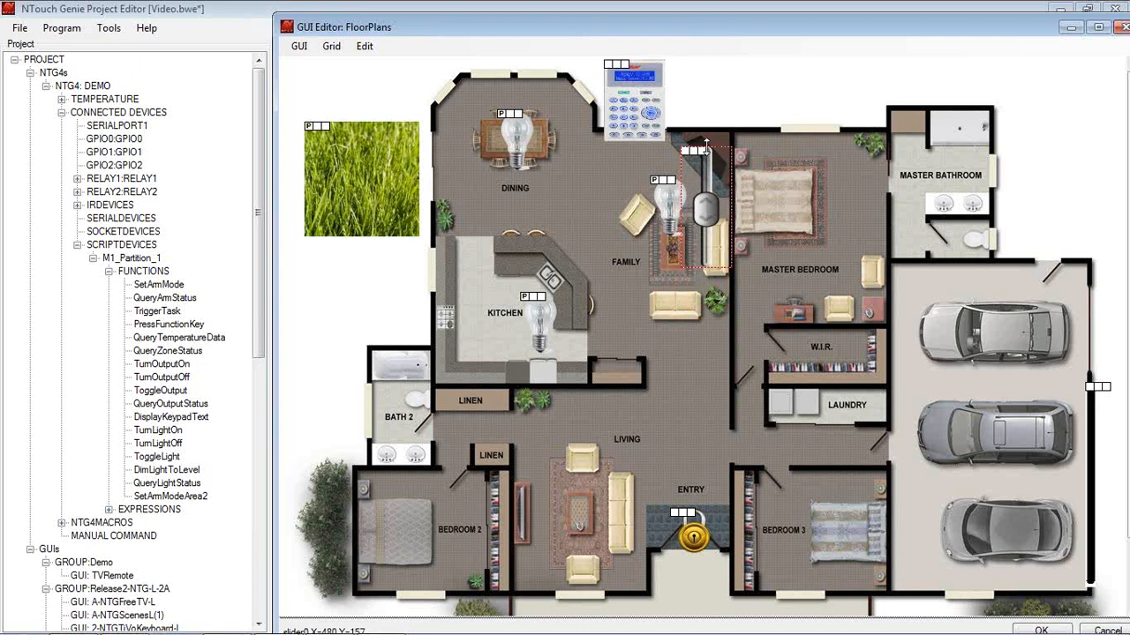
{"action": "left_click_drag", "start_coordinate": [668, 209], "coordinate": [666, 221]}
{"action": "left_click", "coordinate": [677, 370]}
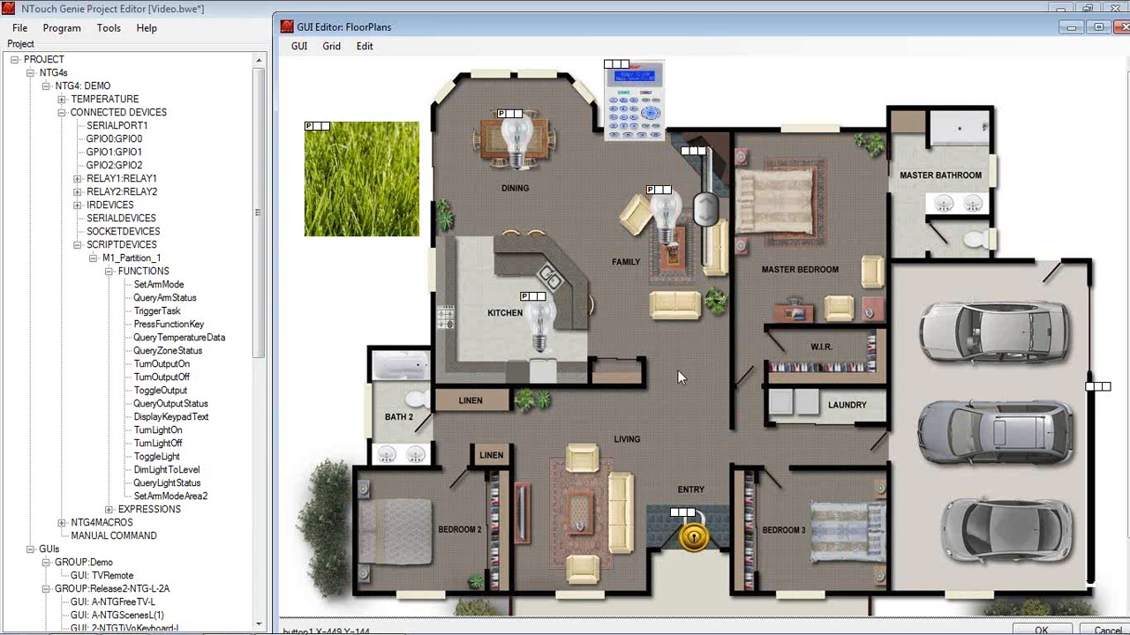
Assign the M1_Partition_1 ToggleOutput function to the entry lock button with Output 9
{"action": "left_click", "coordinate": [694, 540]}
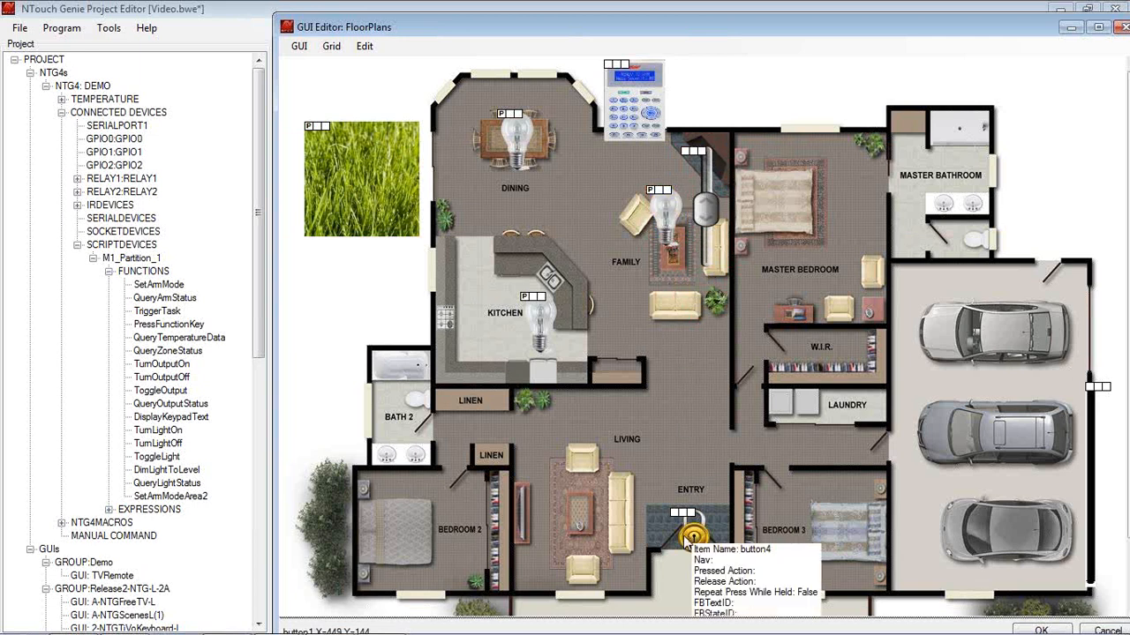
{"action": "left_click", "coordinate": [164, 391]}
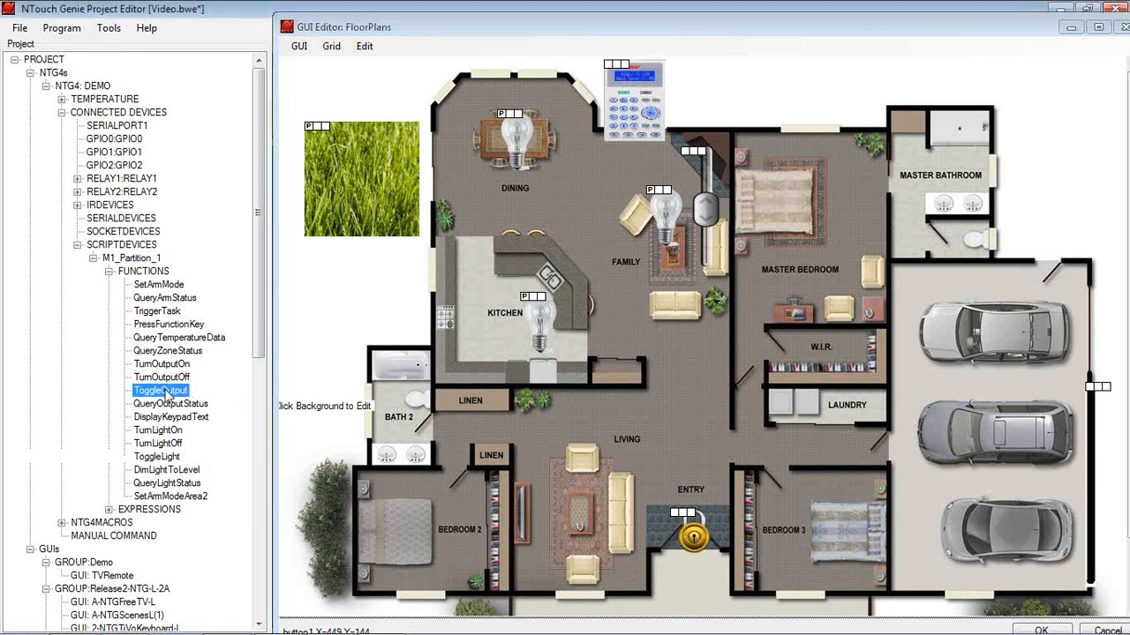
{"action": "left_click_drag", "start_coordinate": [168, 395], "coordinate": [655, 536]}
{"action": "left_click_drag", "start_coordinate": [692, 546], "coordinate": [693, 545]}
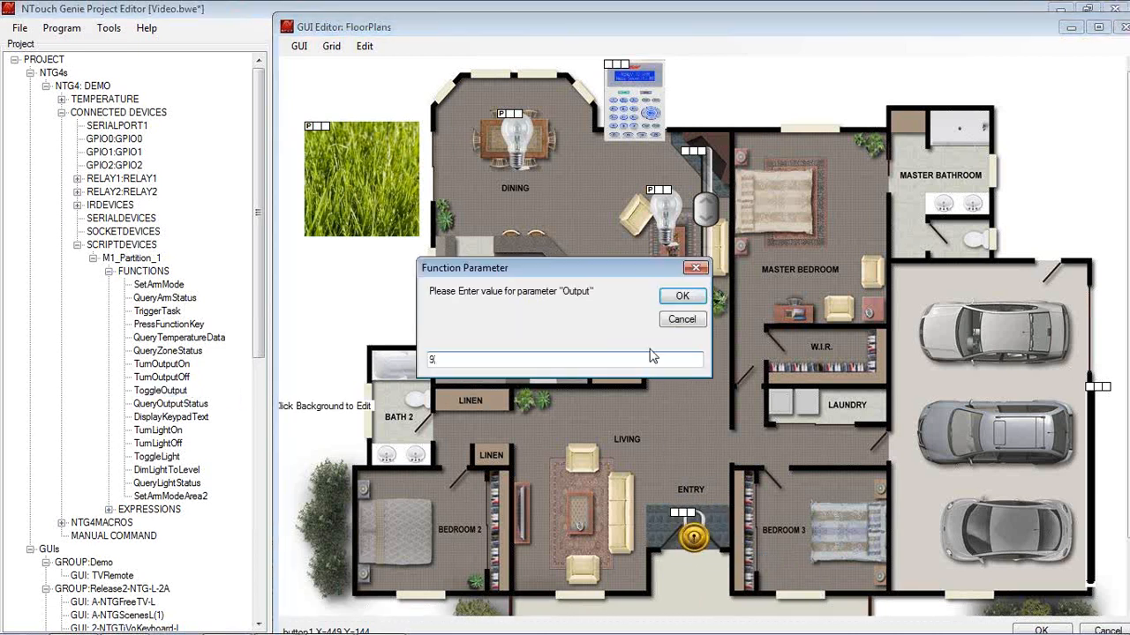
{"action": "type", "text": "9"}
{"action": "left_click", "coordinate": [666, 300]}
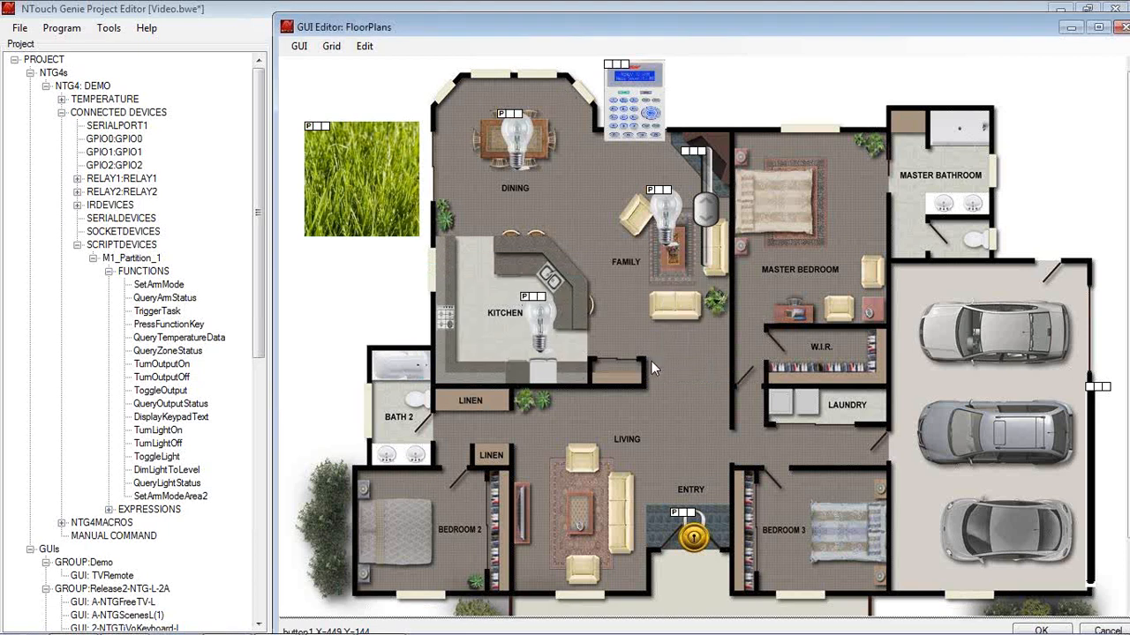
Assign the ToggleOutput function to the garage door button with Output 10
{"action": "left_click", "coordinate": [1091, 503]}
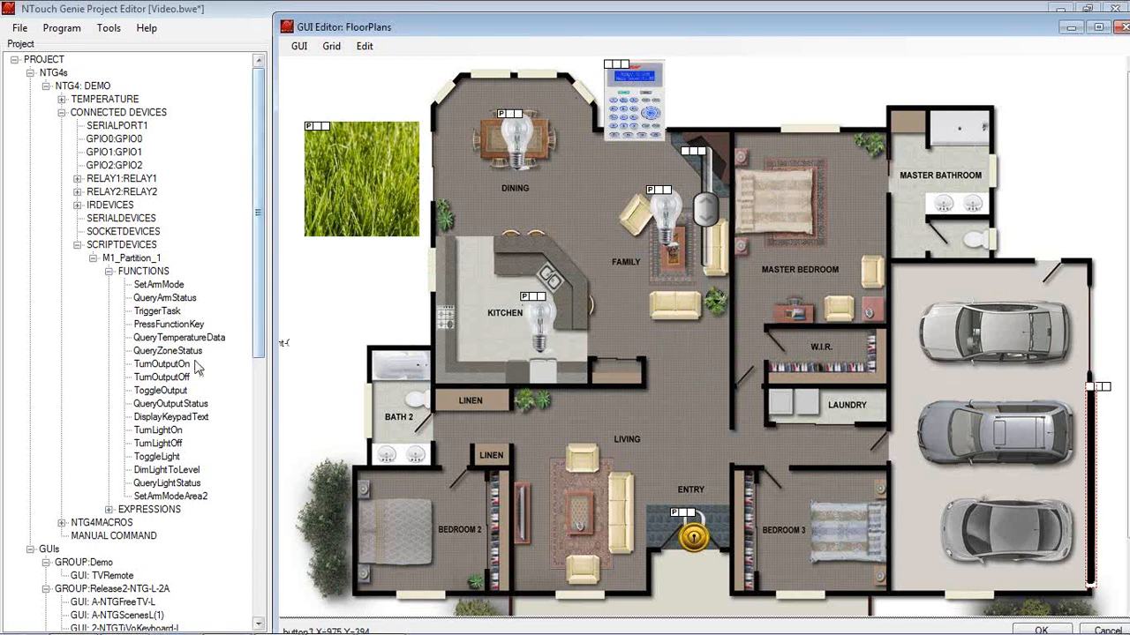
{"action": "left_click_drag", "start_coordinate": [159, 391], "coordinate": [1089, 475]}
{"action": "type", "text": "10"}
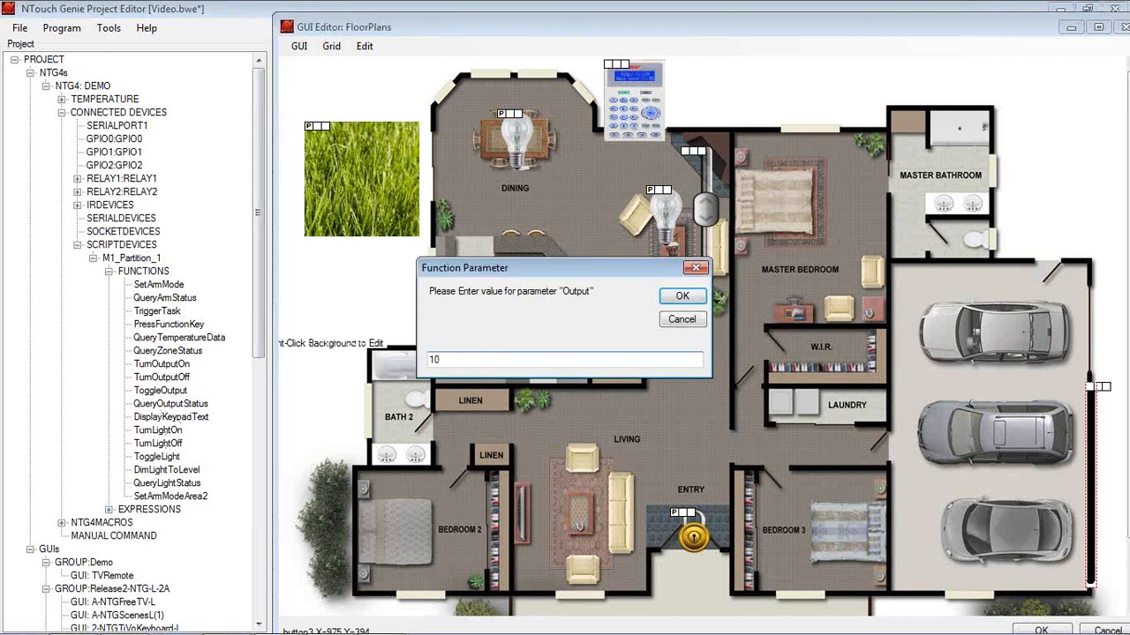
{"action": "left_click", "coordinate": [682, 296]}
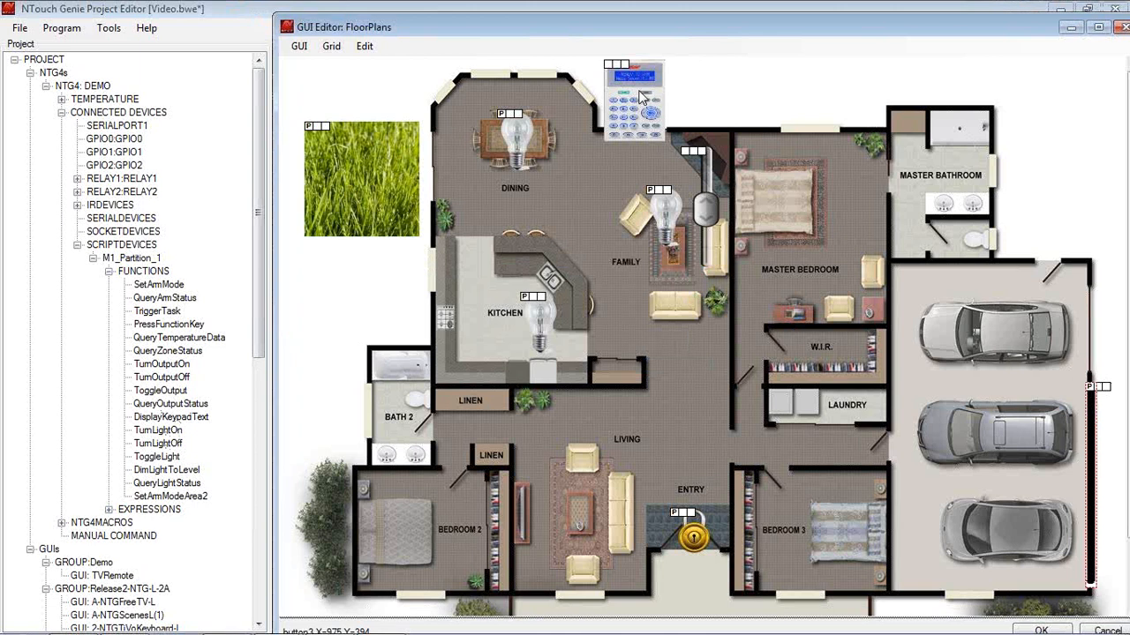
Nudge the security keypad slightly and add a centred label reading "Security Status" beside it
{"action": "left_click_drag", "start_coordinate": [639, 94], "coordinate": [635, 92]}
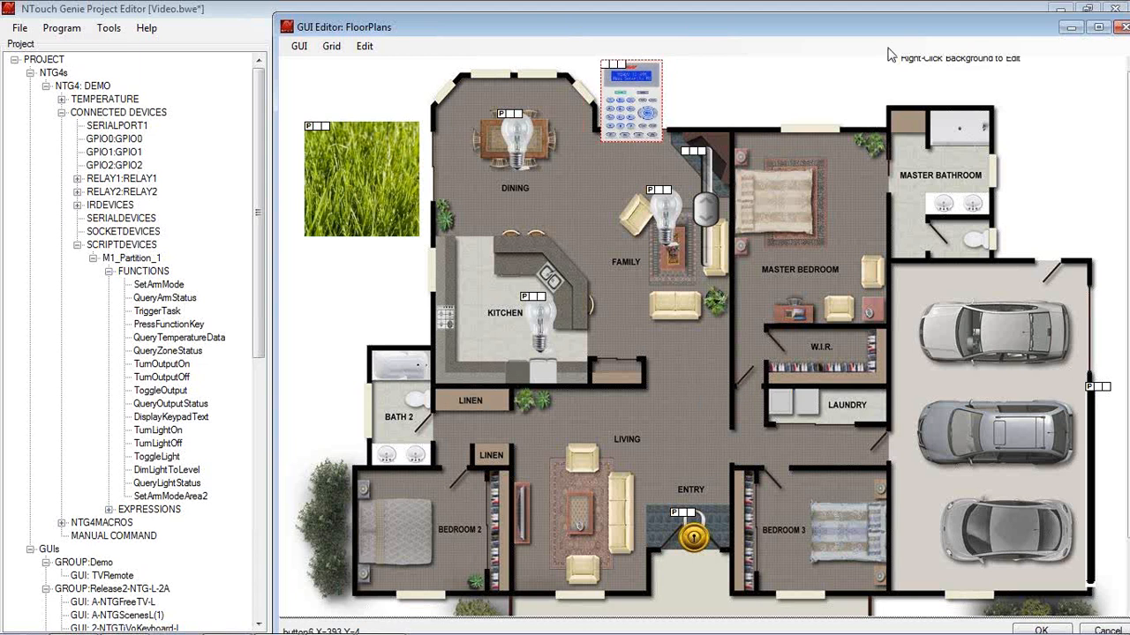
{"action": "right_click", "coordinate": [693, 91]}
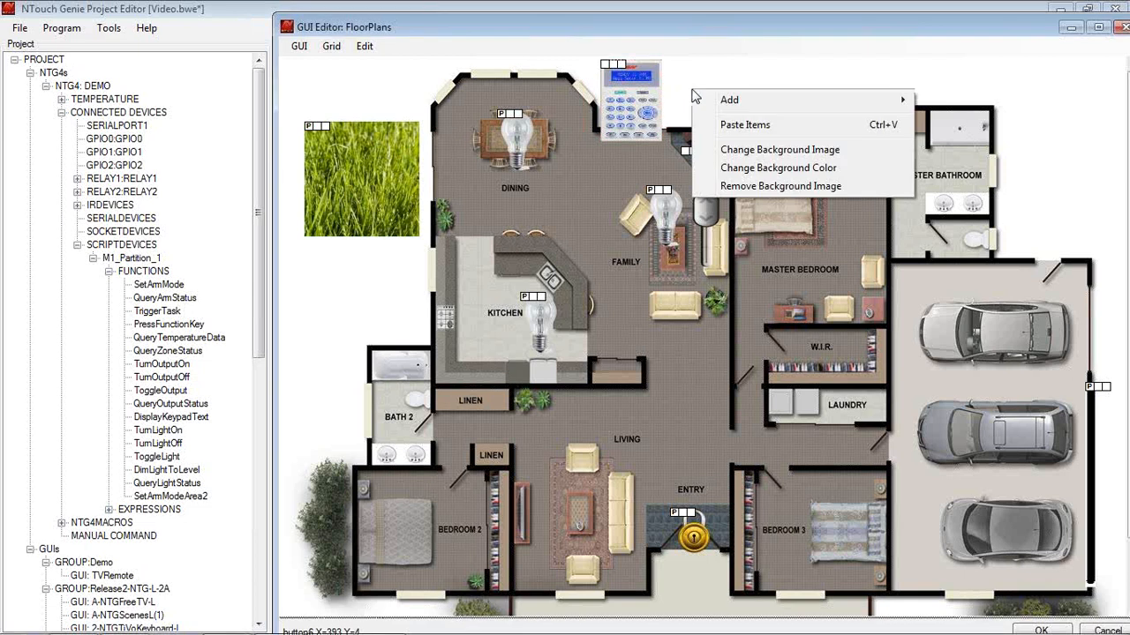
{"action": "mouse_move", "coordinate": [726, 104]}
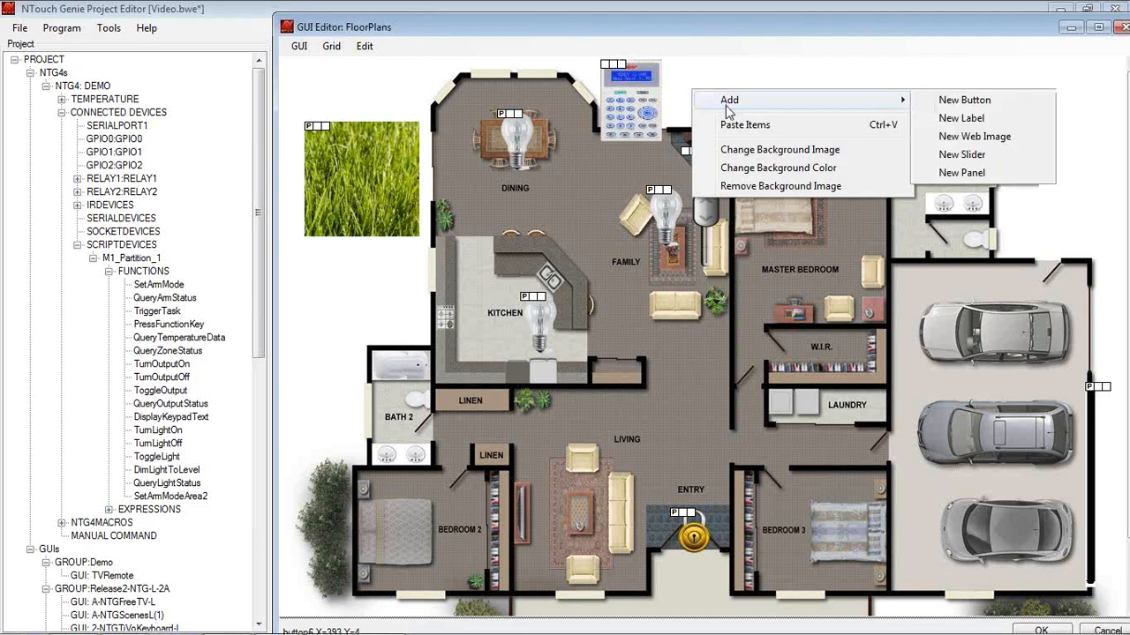
{"action": "left_click", "coordinate": [944, 118]}
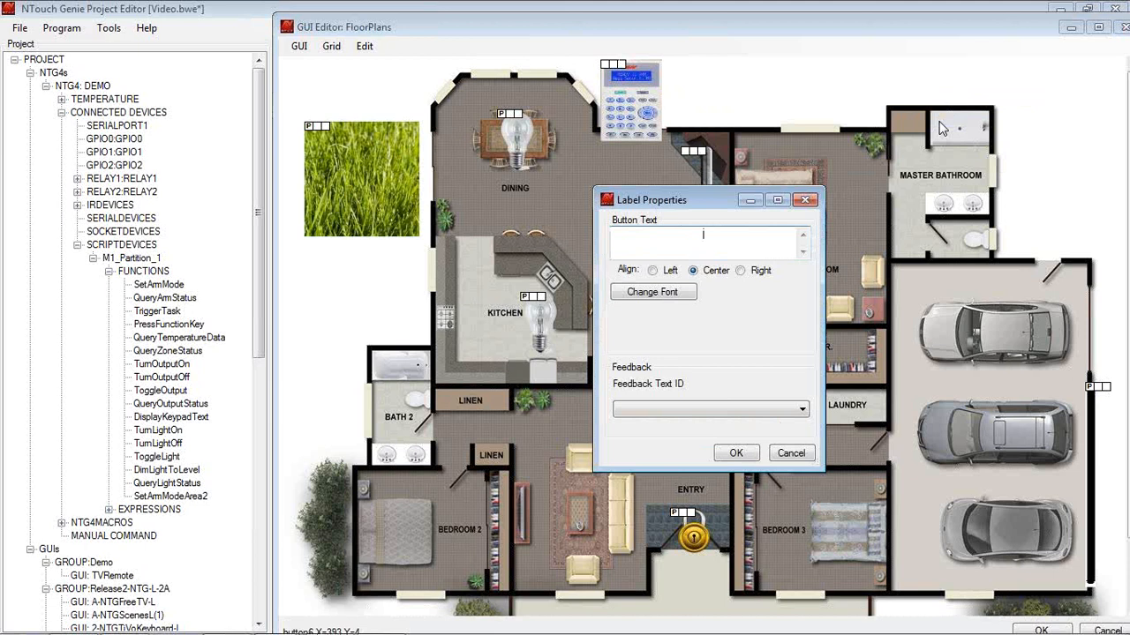
{"action": "type", "text": "Security "}
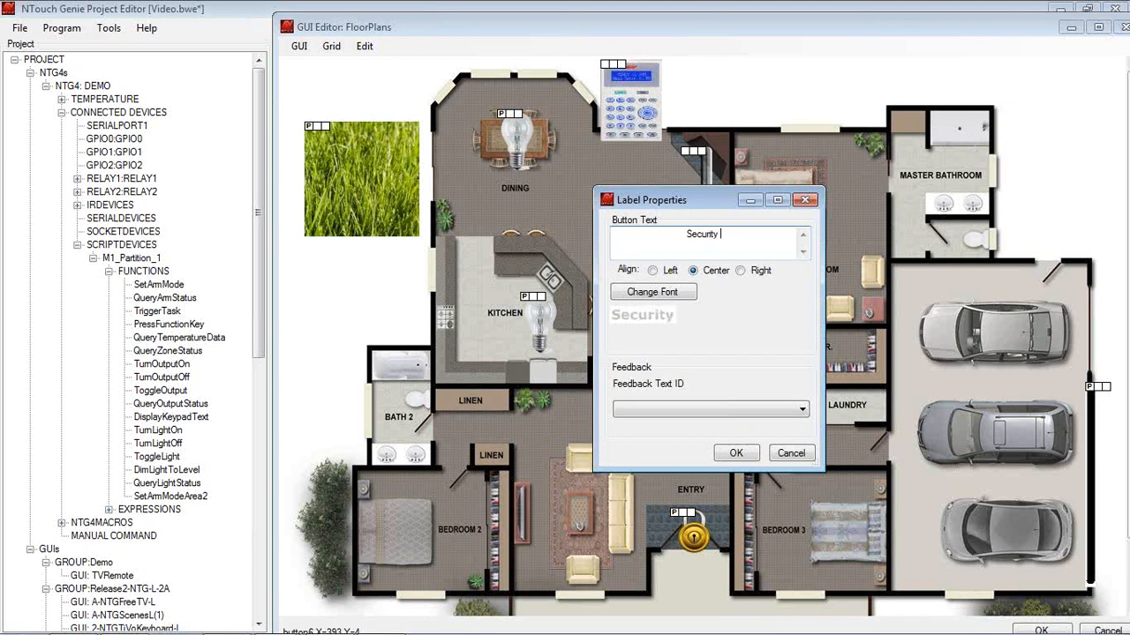
{"action": "type", "text": "Status"}
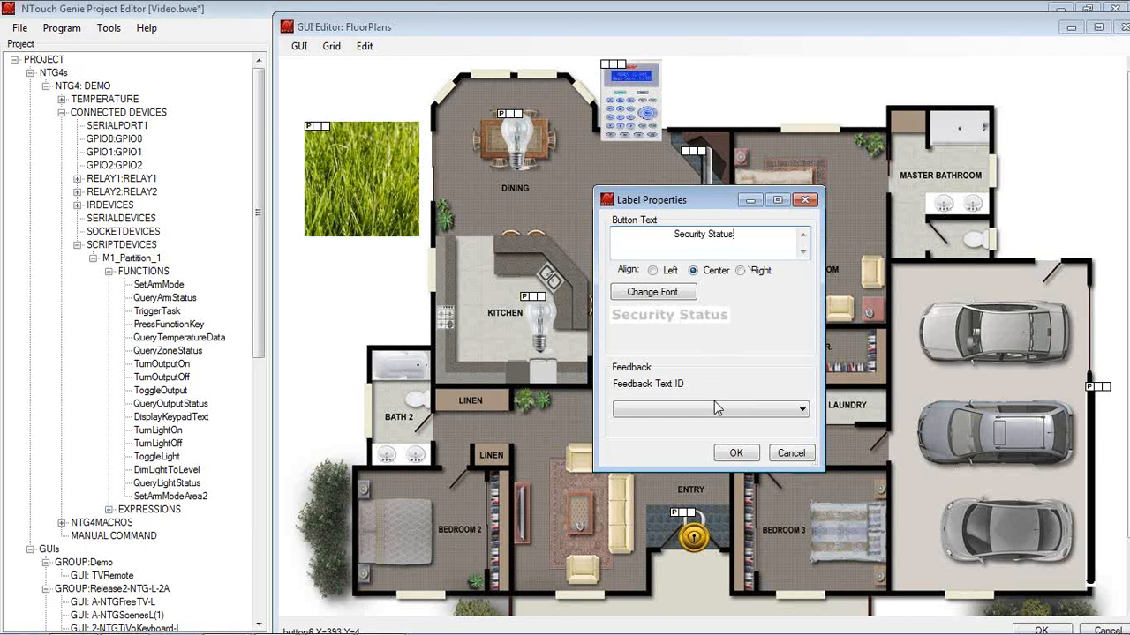
{"action": "left_click", "coordinate": [733, 453]}
{"action": "left_click_drag", "start_coordinate": [729, 100], "coordinate": [722, 79]}
Change the "Security Status" label's font to black at size 16, keeping Verdana Bold
{"action": "double_click", "coordinate": [722, 78]}
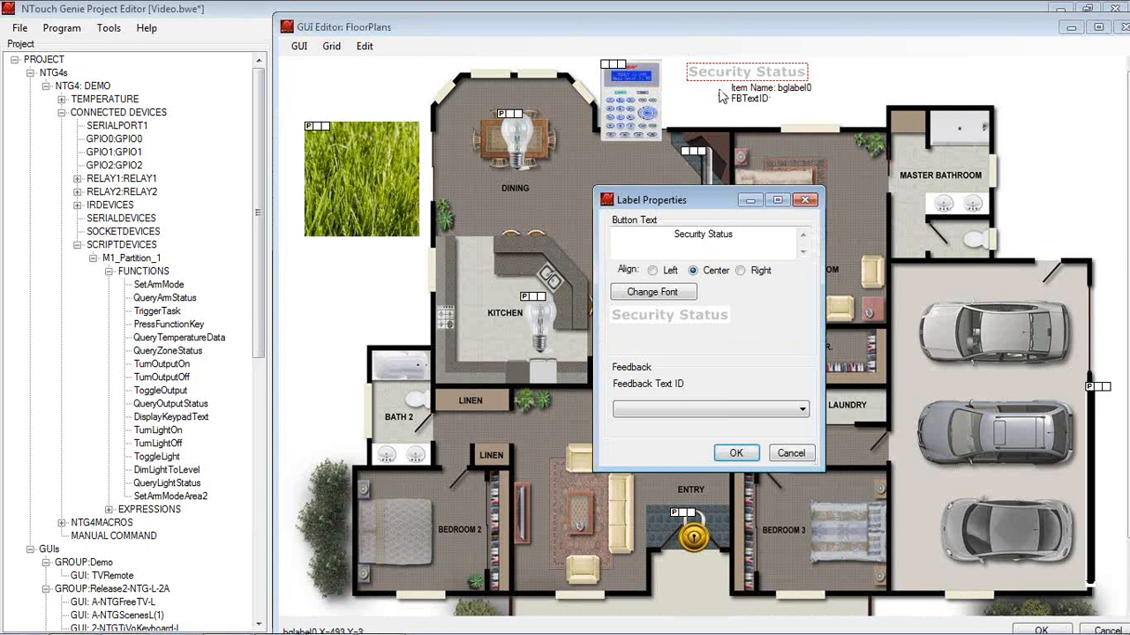
{"action": "left_click", "coordinate": [639, 297]}
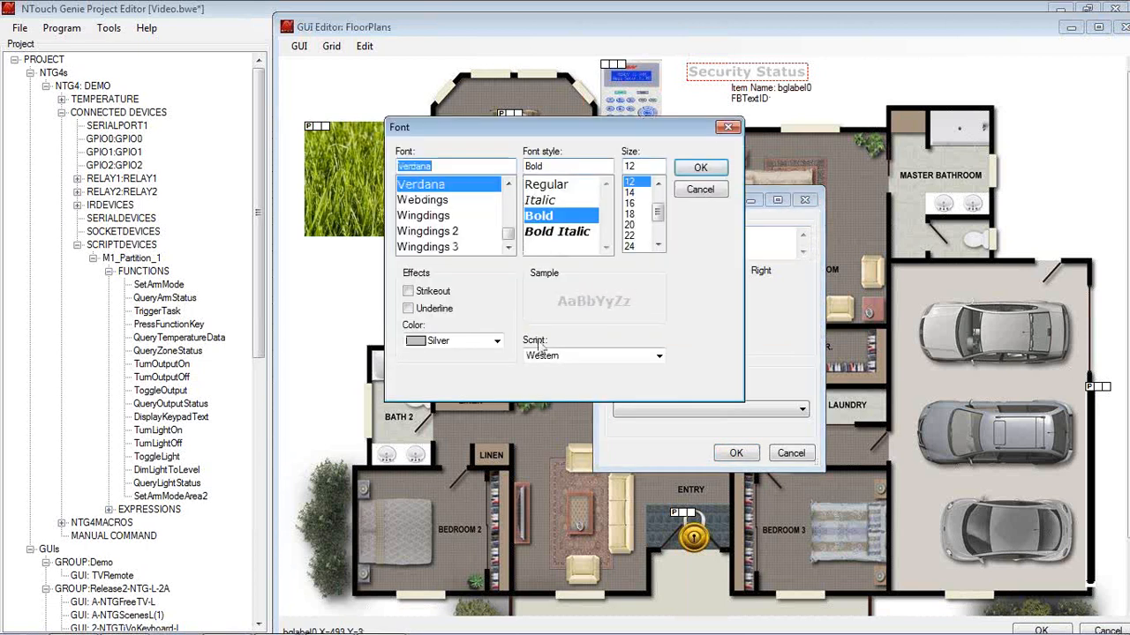
{"action": "left_click", "coordinate": [497, 341]}
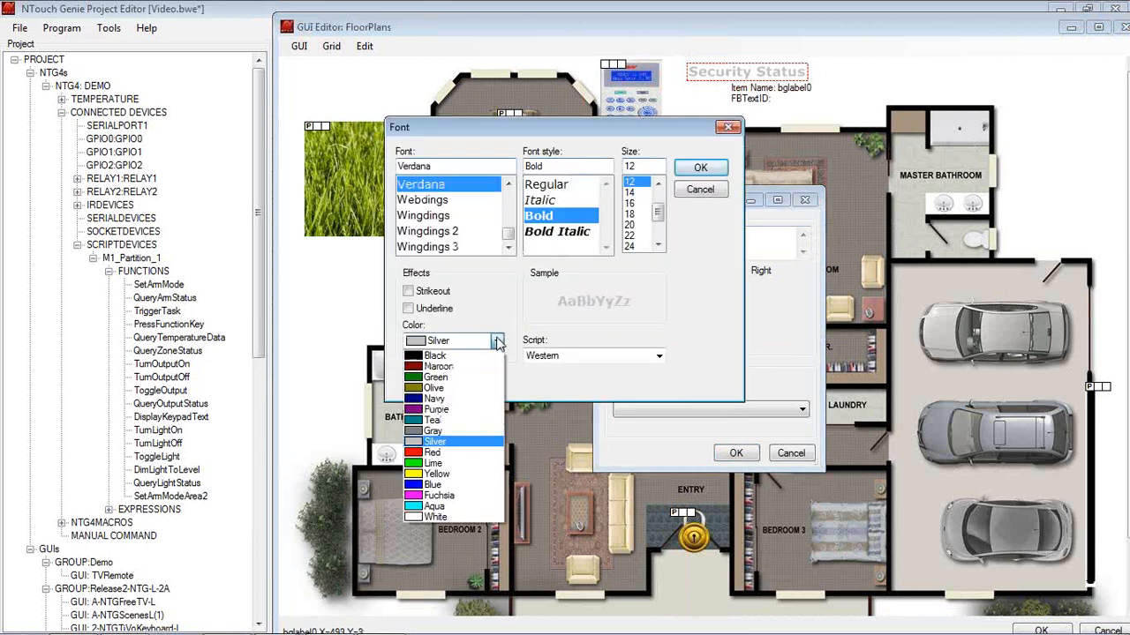
{"action": "left_click", "coordinate": [450, 357]}
{"action": "left_click", "coordinate": [628, 205]}
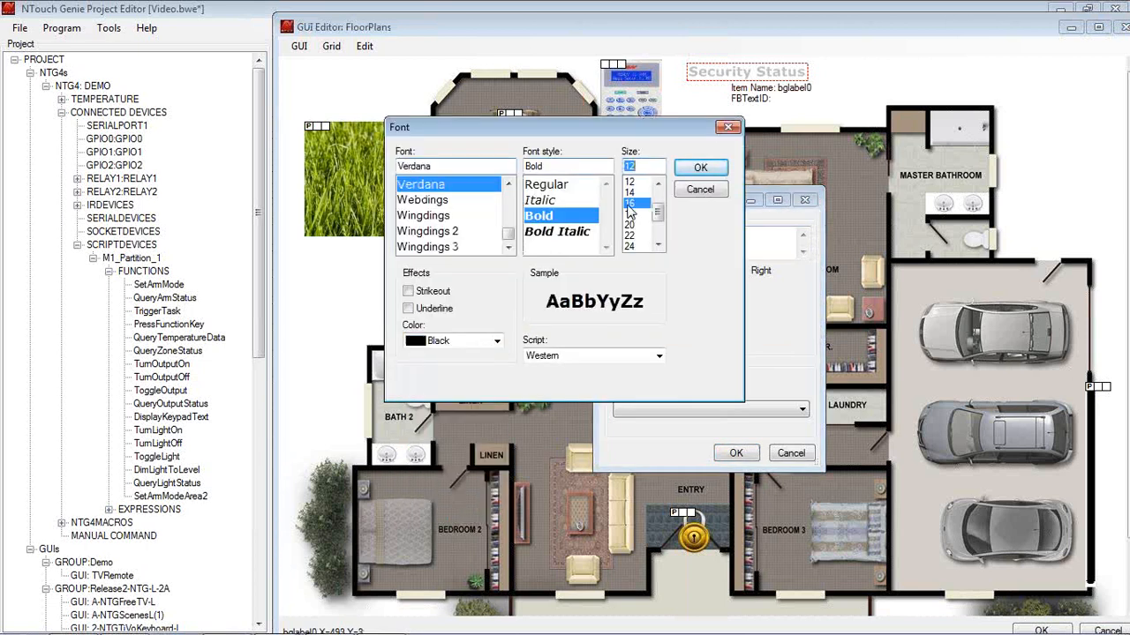
{"action": "left_click", "coordinate": [699, 167]}
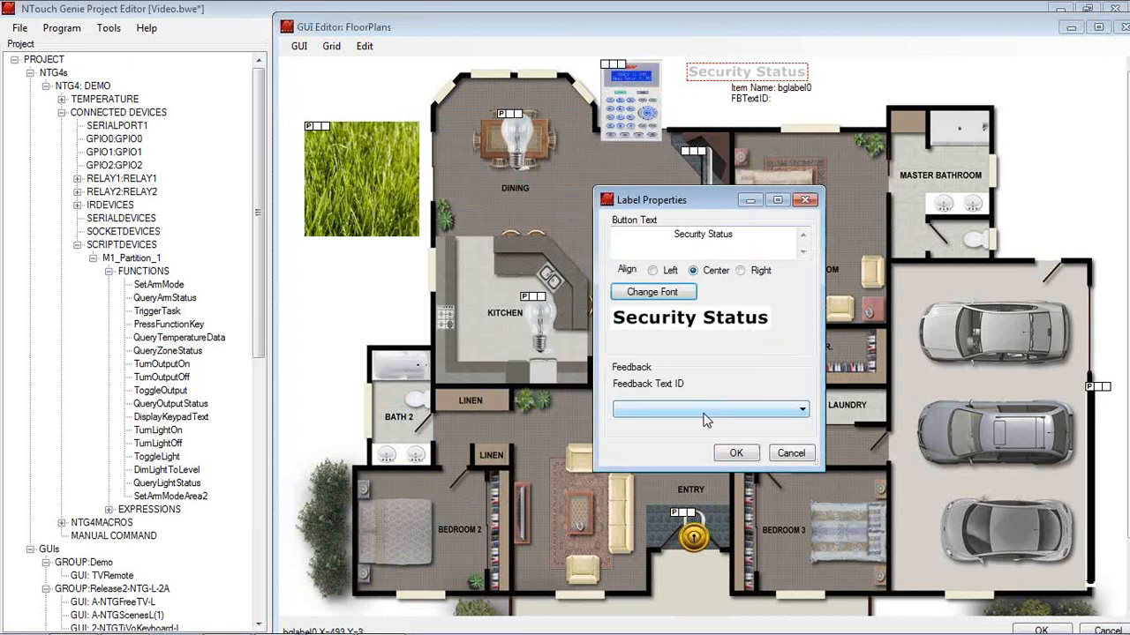
{"action": "left_click", "coordinate": [736, 453]}
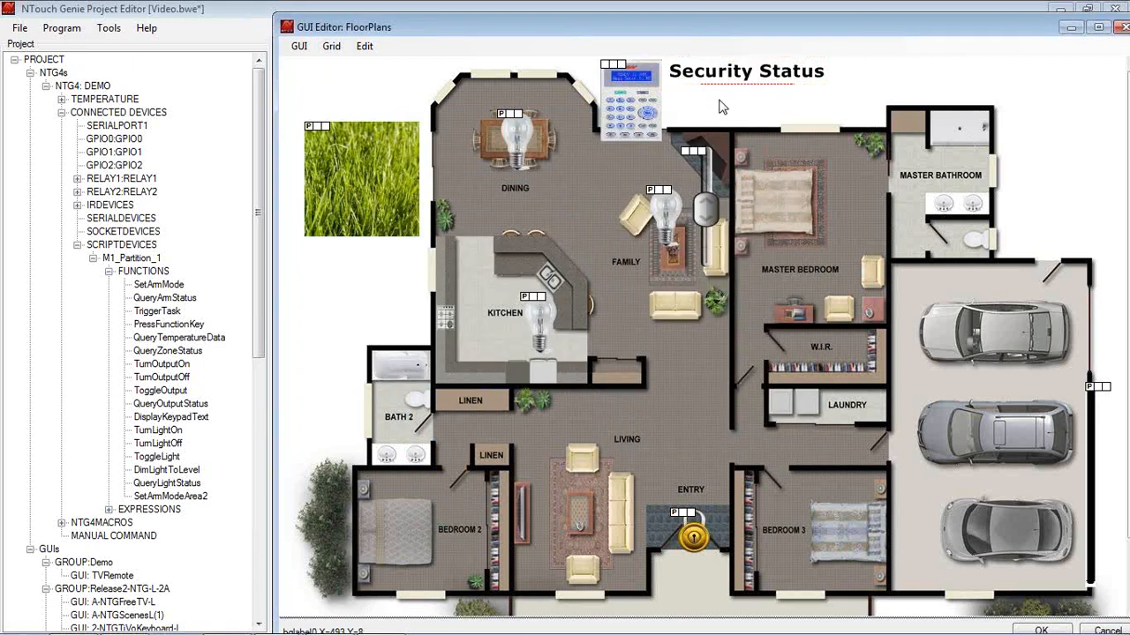
Add a second label reading "Security Ready" and align it directly beneath the "Security Status" label
{"action": "right_click", "coordinate": [720, 103]}
{"action": "mouse_move", "coordinate": [743, 119]}
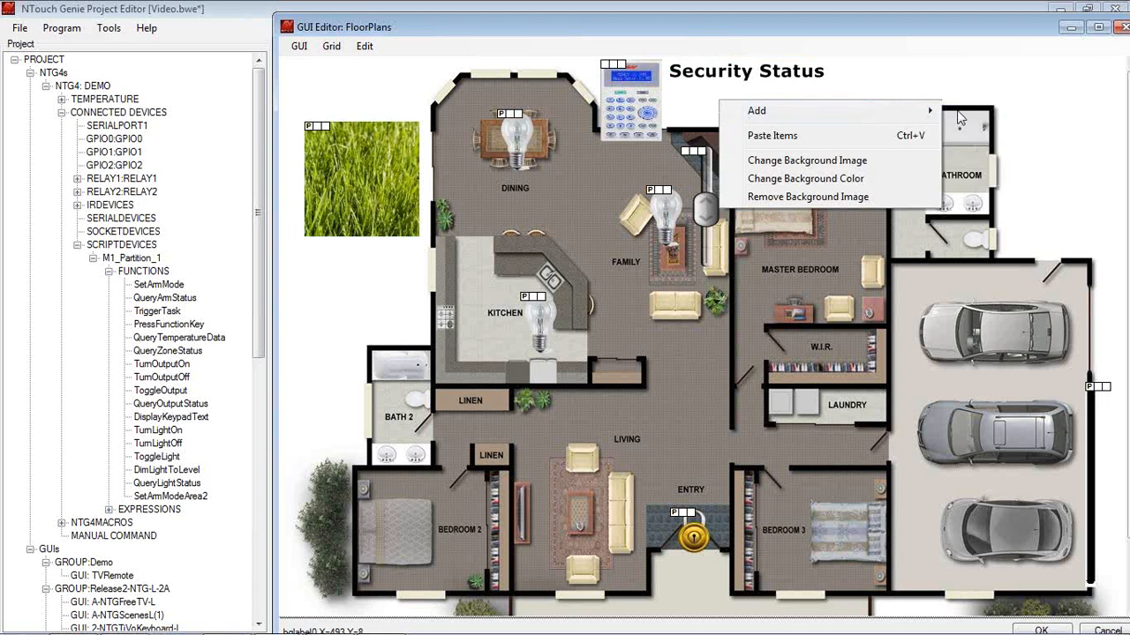
{"action": "left_click", "coordinate": [987, 129]}
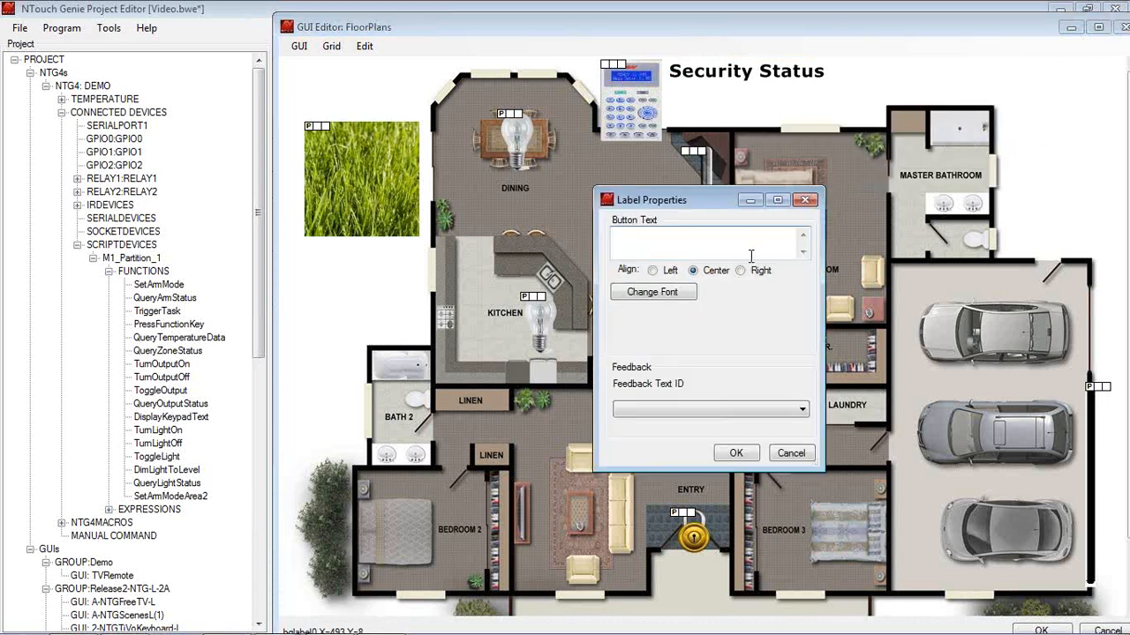
{"action": "type", "text": "Security"}
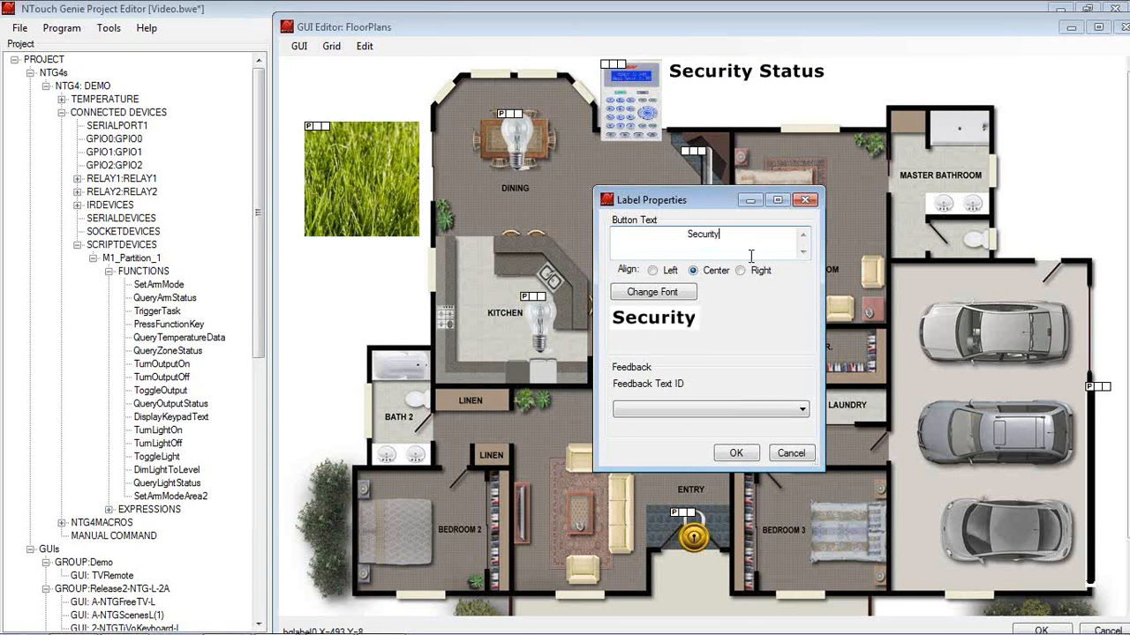
{"action": "type", "text": " Ready"}
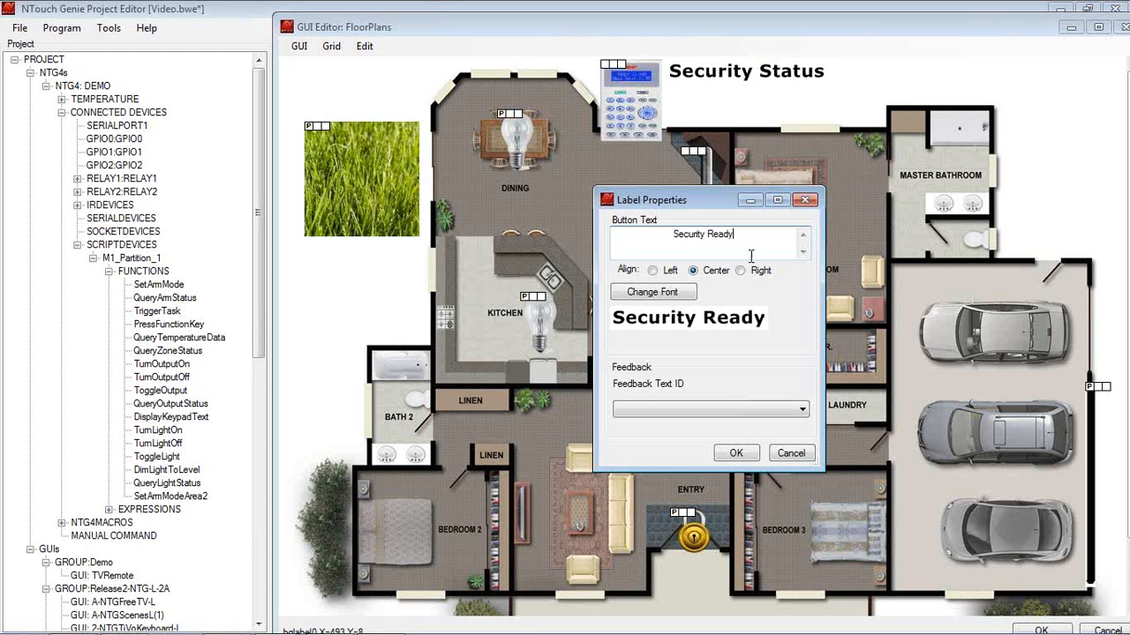
{"action": "left_click", "coordinate": [728, 452]}
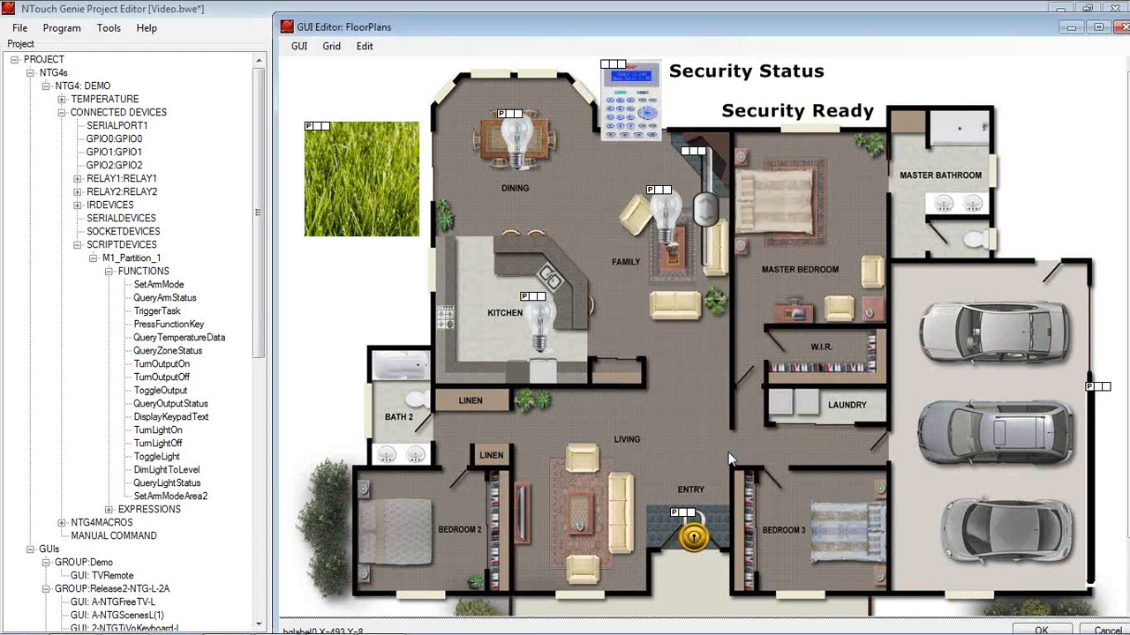
{"action": "left_click_drag", "start_coordinate": [752, 126], "coordinate": [694, 109]}
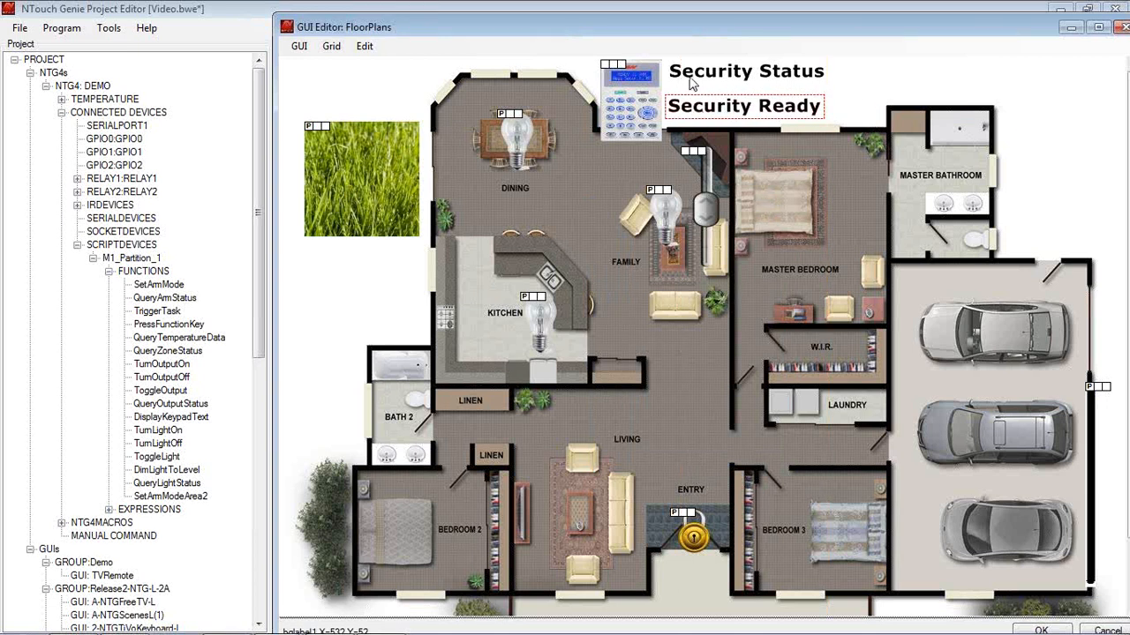
{"action": "left_click", "coordinate": [692, 80]}
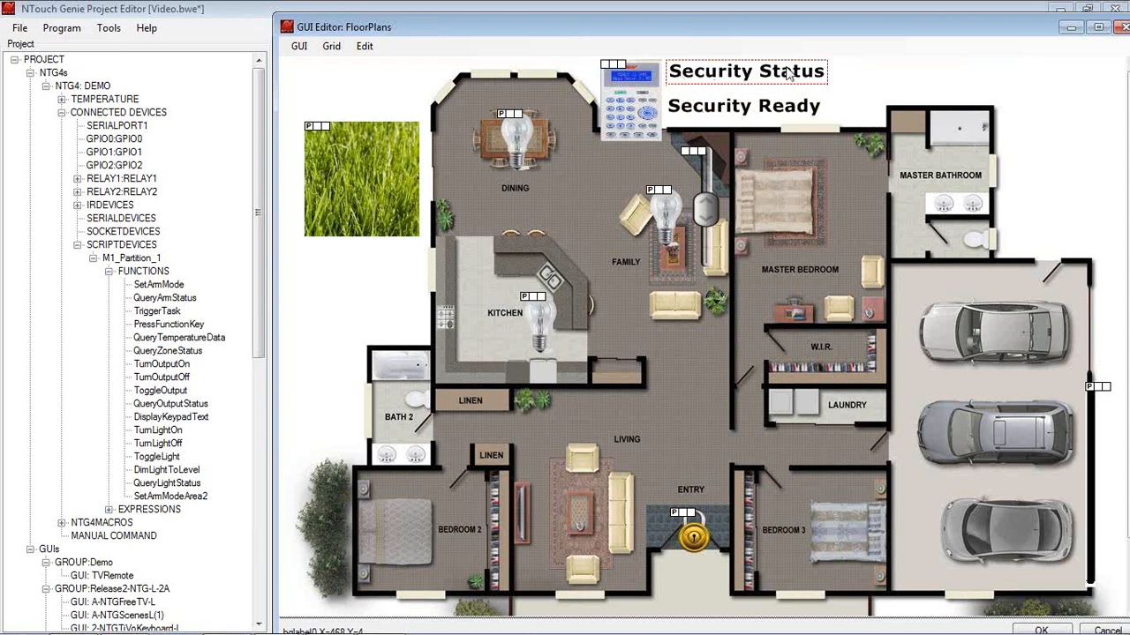
{"action": "left_click", "coordinate": [702, 110]}
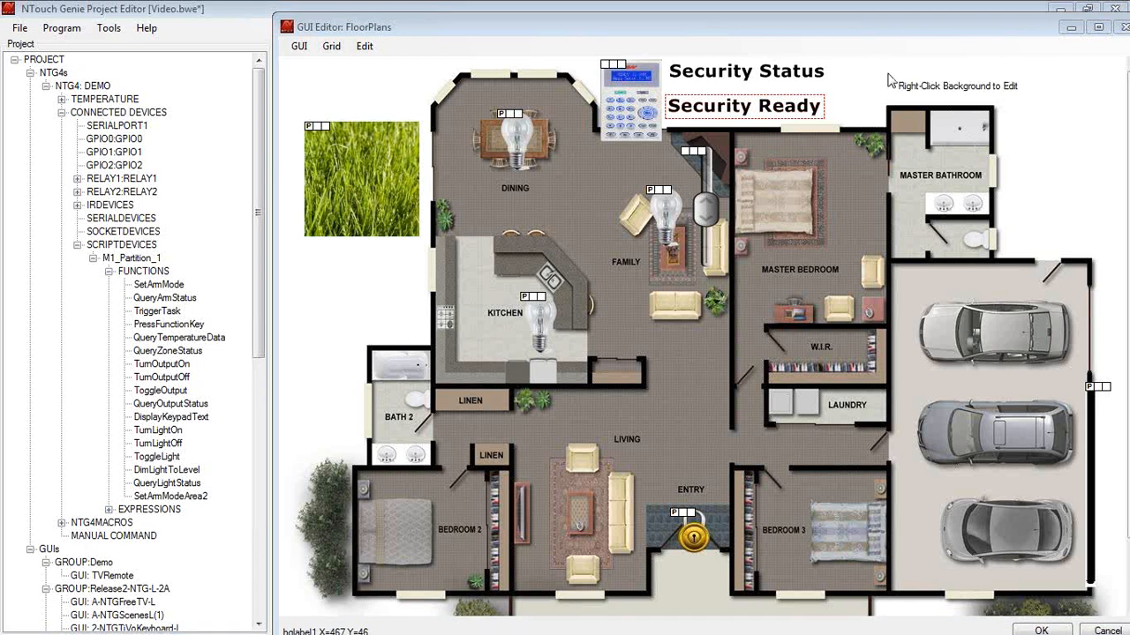
Set the grass sprinkler button's feedback state to M1_Partition_1 Output 3 Status and accept its properties
{"action": "left_click", "coordinate": [358, 187]}
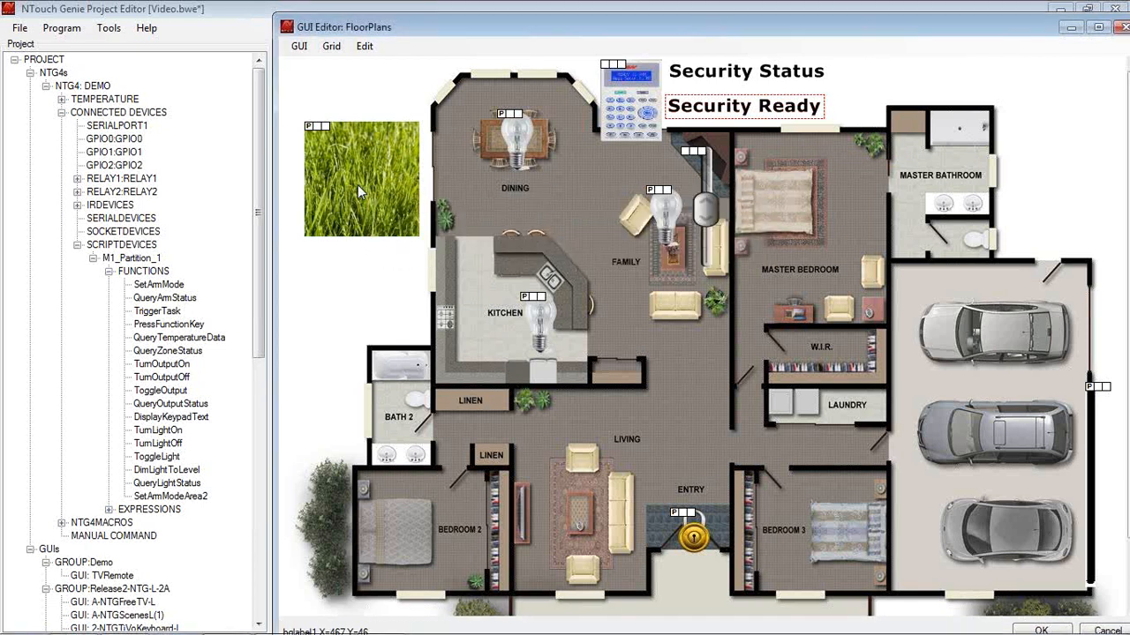
{"action": "right_click", "coordinate": [357, 185]}
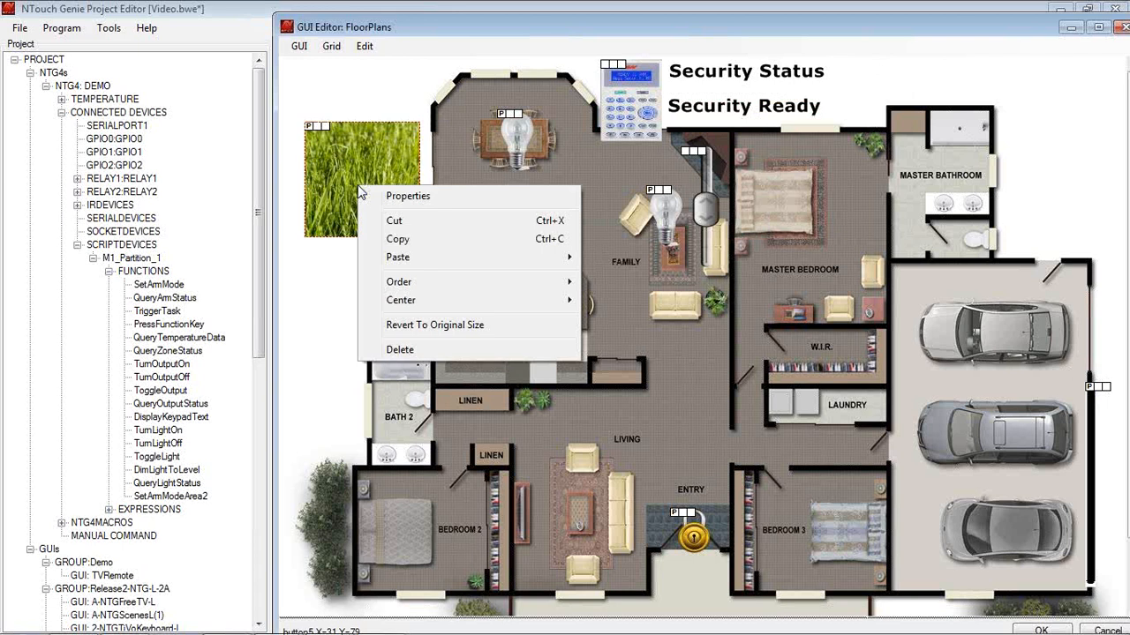
{"action": "left_click", "coordinate": [388, 196]}
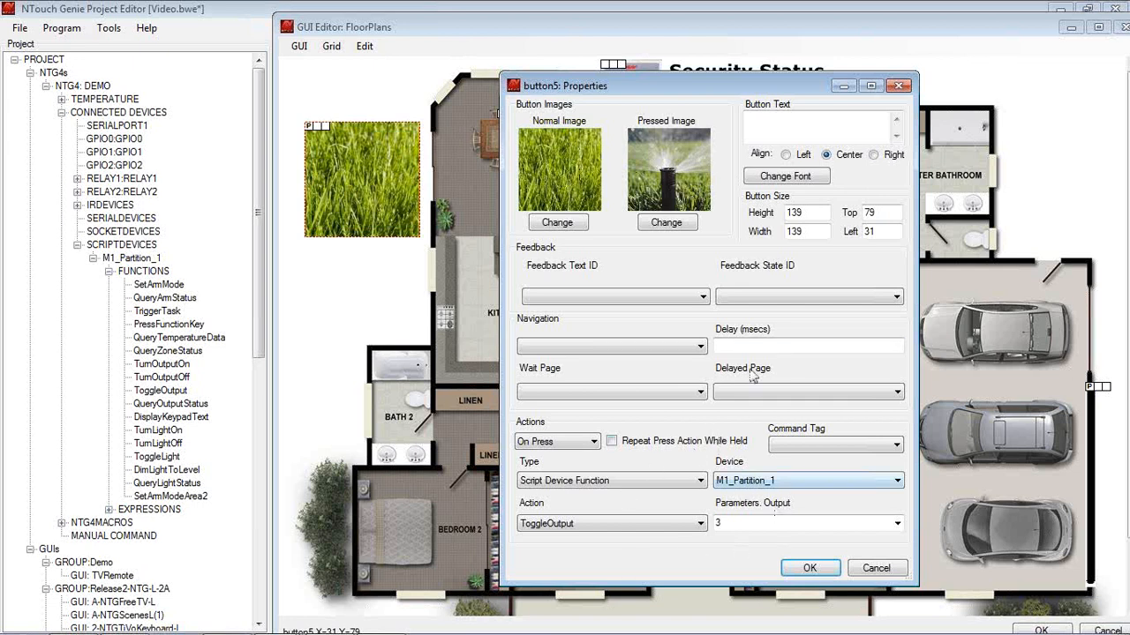
{"action": "left_click", "coordinate": [759, 298]}
{"action": "left_click_drag", "start_coordinate": [895, 329], "coordinate": [906, 449]}
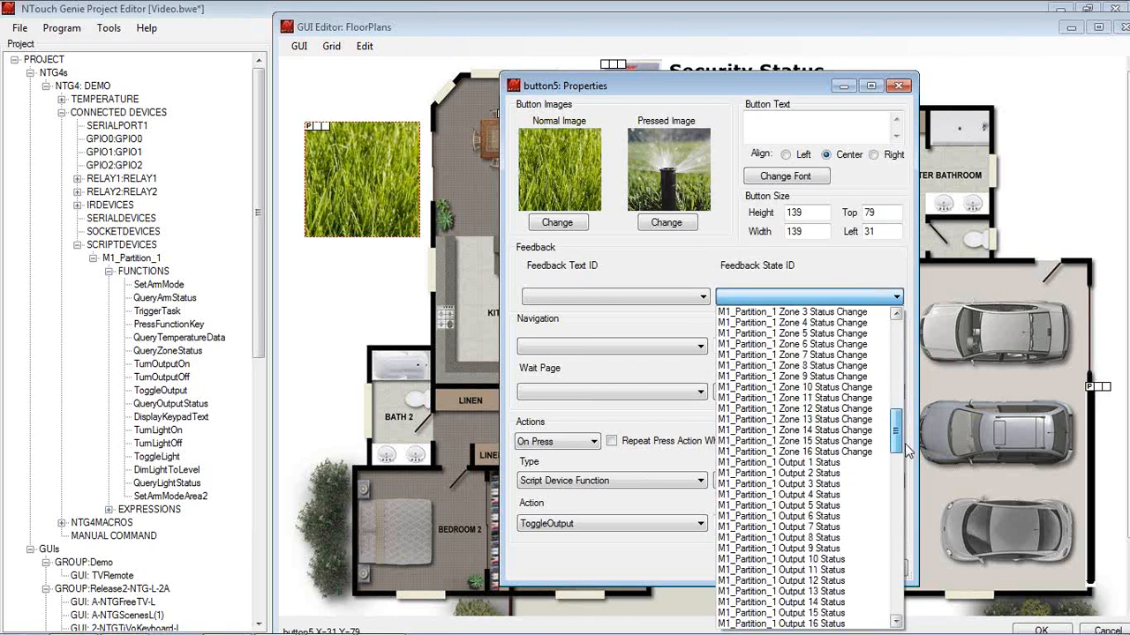
{"action": "left_click", "coordinate": [836, 487]}
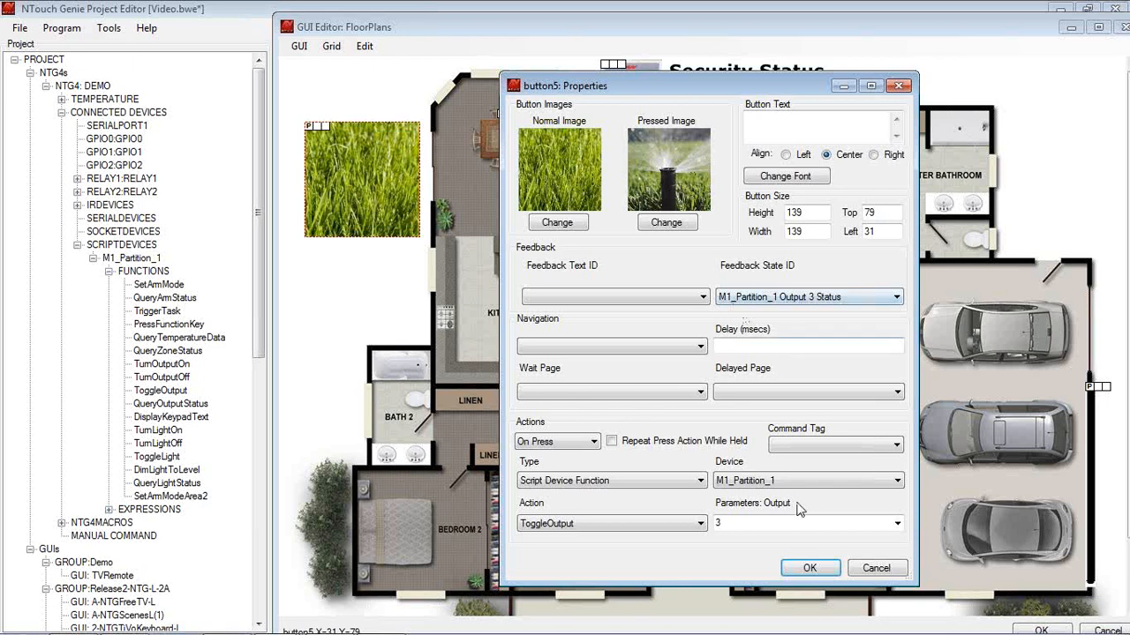
{"action": "left_click", "coordinate": [805, 569]}
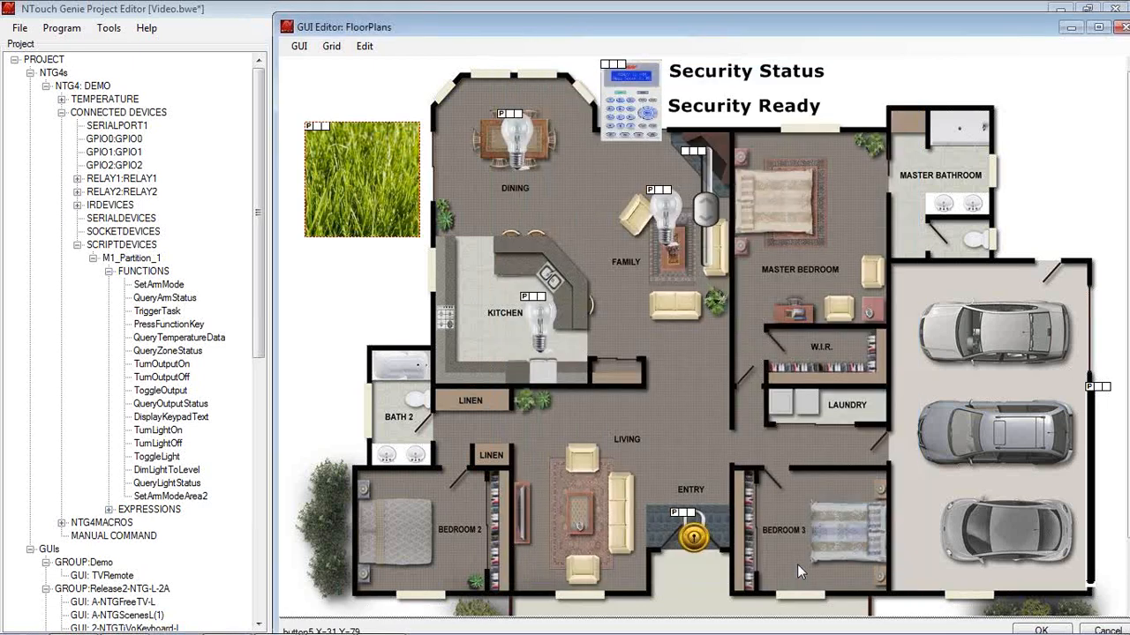
Set the dining room light button's feedback state to M1_Partition_1 LightLevel1 and accept its properties
{"action": "double_click", "coordinate": [517, 148]}
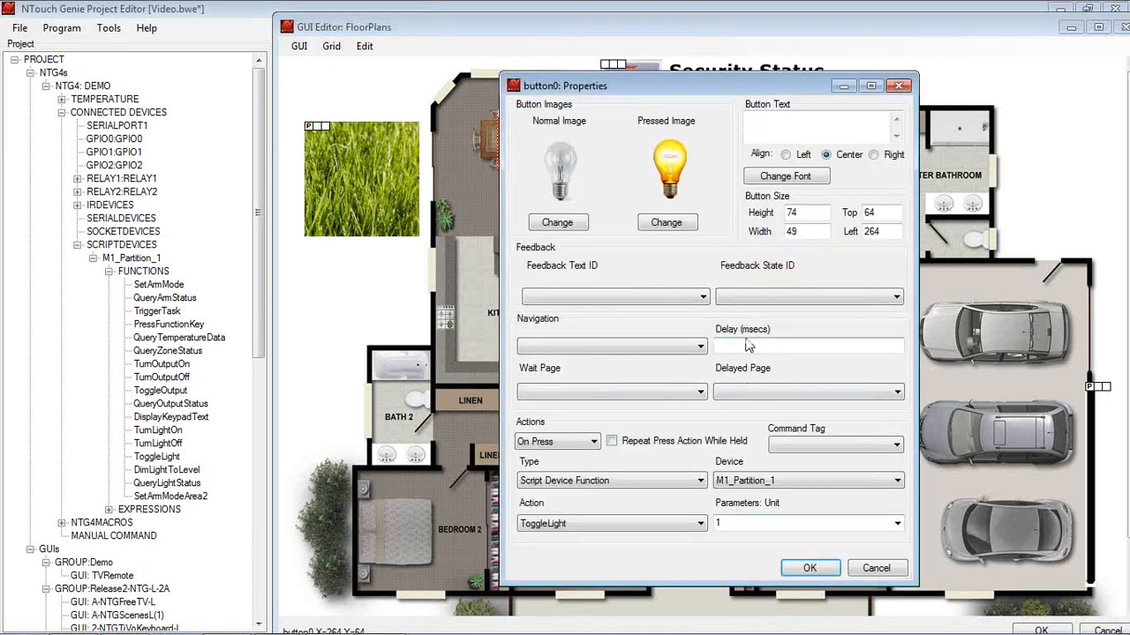
{"action": "left_click", "coordinate": [745, 299]}
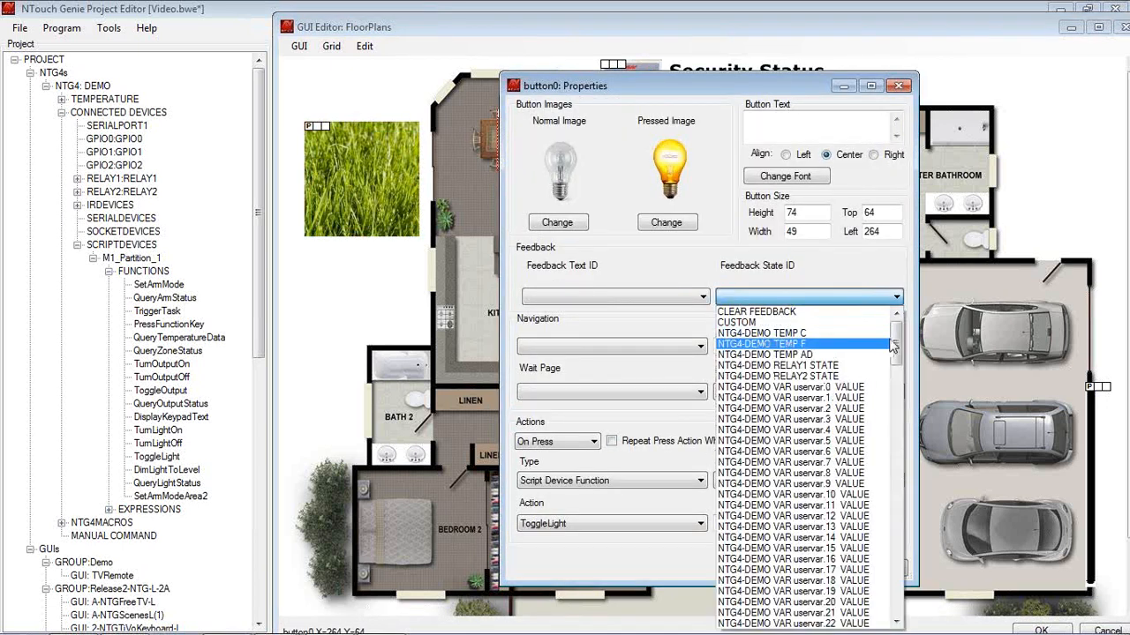
{"action": "left_click_drag", "start_coordinate": [902, 352], "coordinate": [908, 521]}
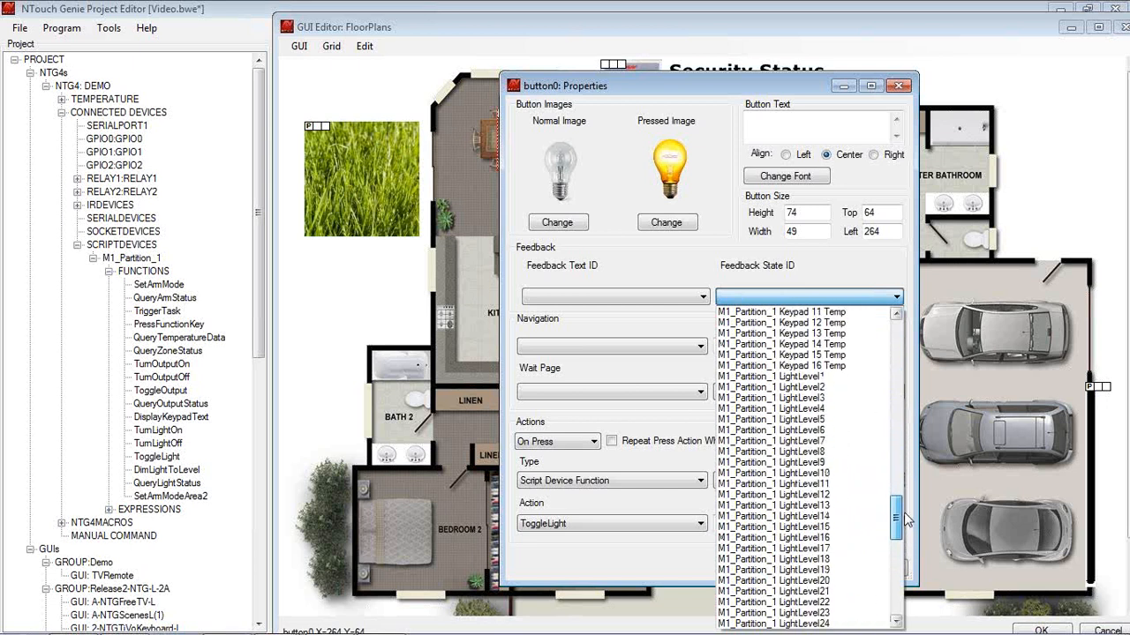
{"action": "left_click", "coordinate": [816, 380]}
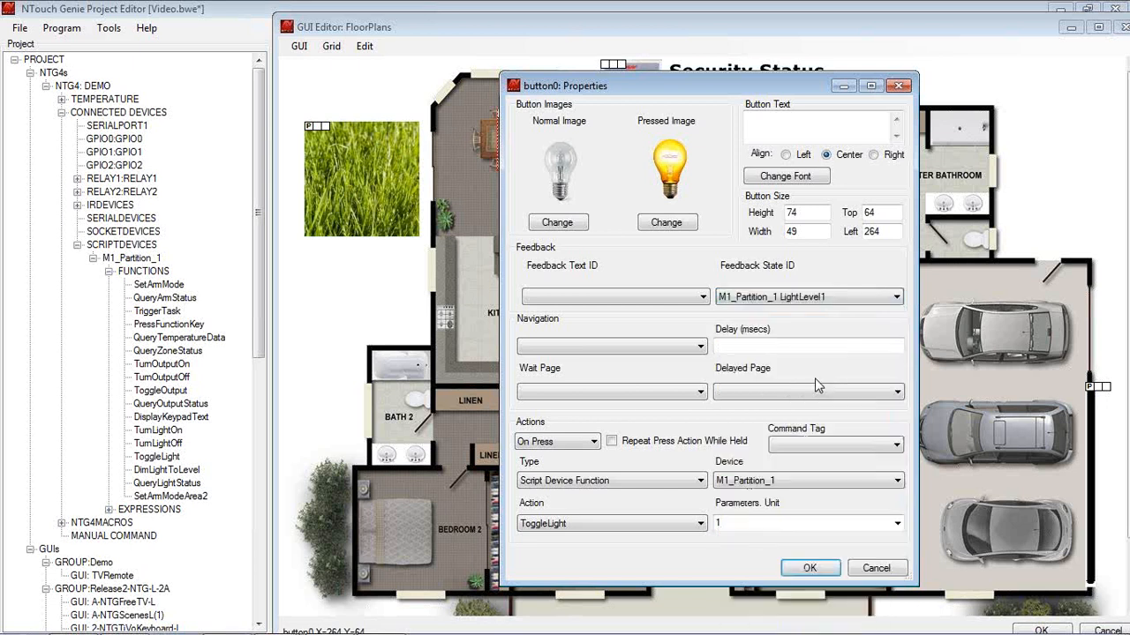
{"action": "left_click", "coordinate": [810, 568]}
Set the family room light button's feedback state to M1_Partition_1 LightLevel2 and accept its properties
{"action": "double_click", "coordinate": [663, 214]}
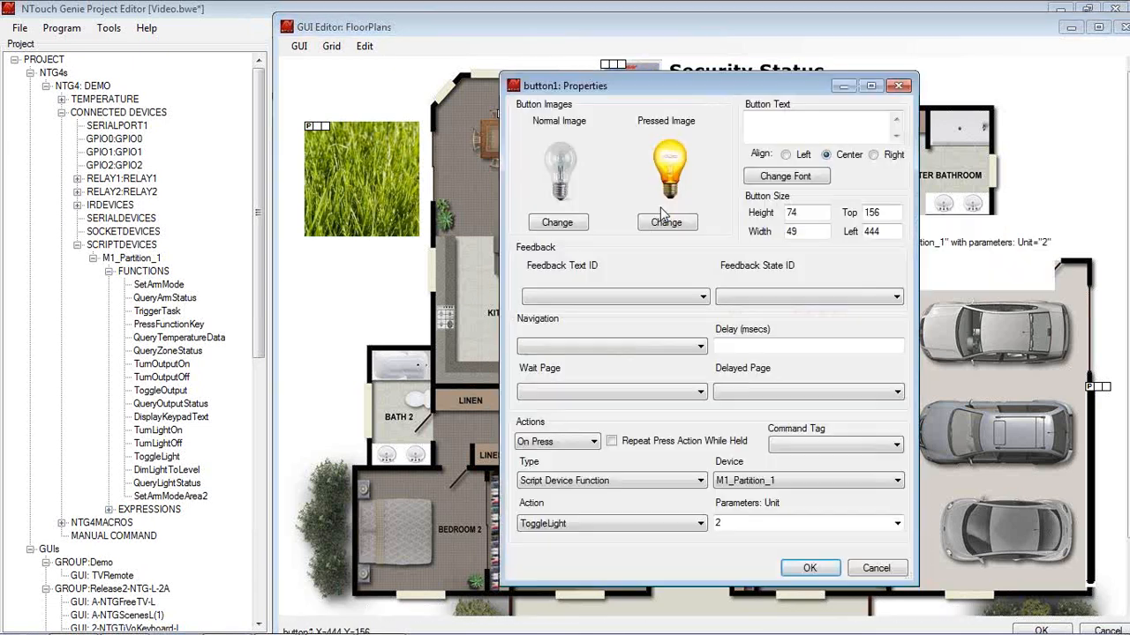
{"action": "left_click", "coordinate": [748, 300]}
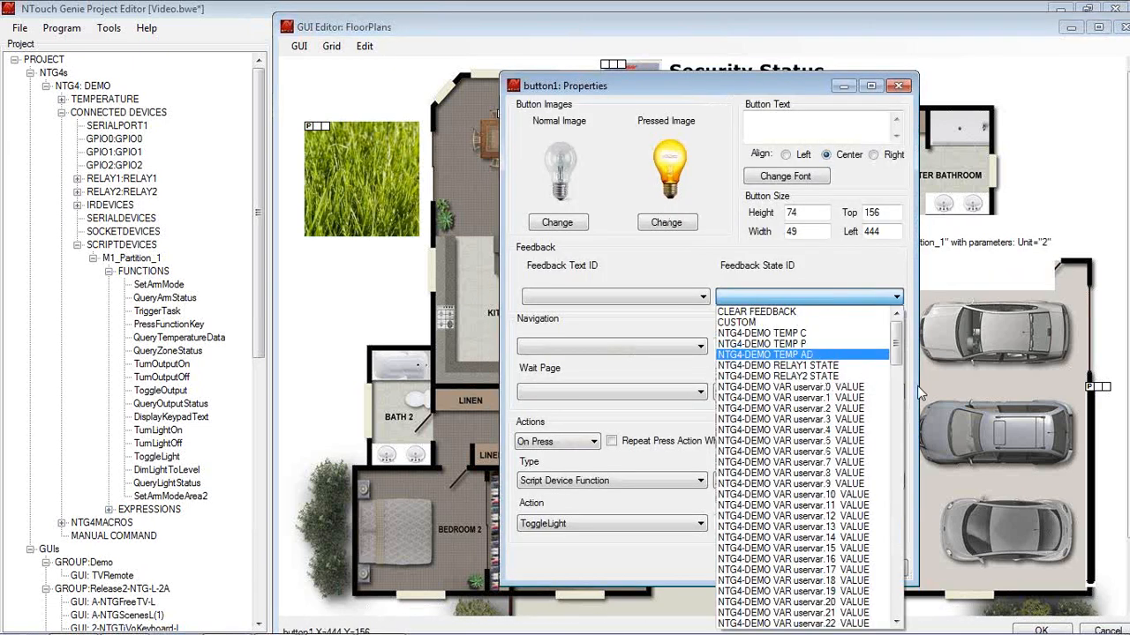
{"action": "left_click_drag", "start_coordinate": [897, 320], "coordinate": [901, 510]}
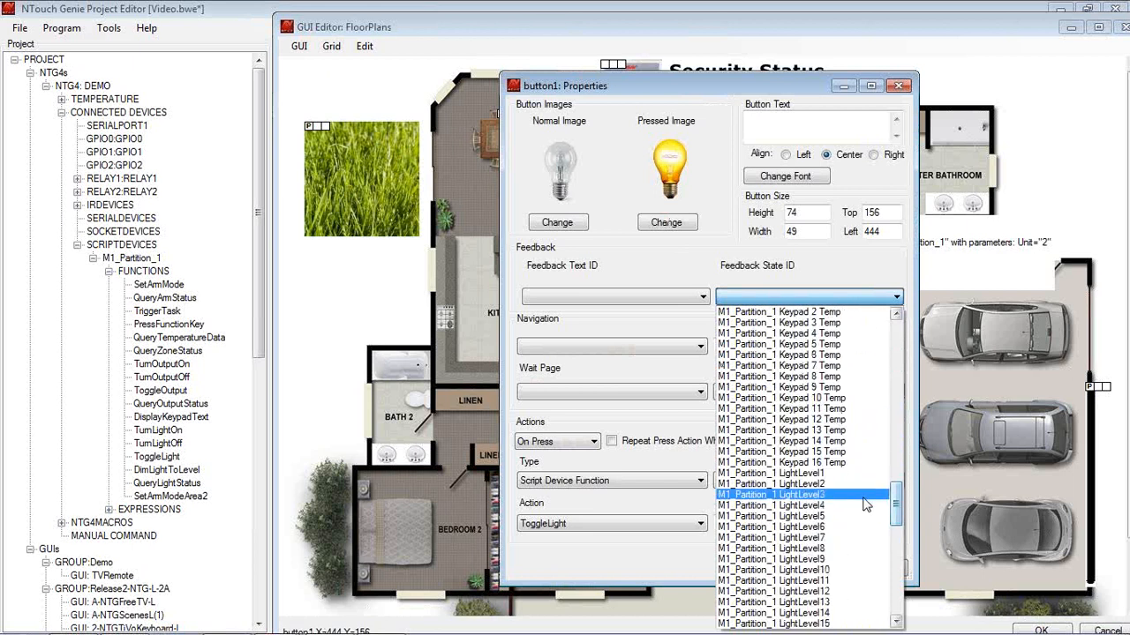
{"action": "left_click", "coordinate": [858, 493]}
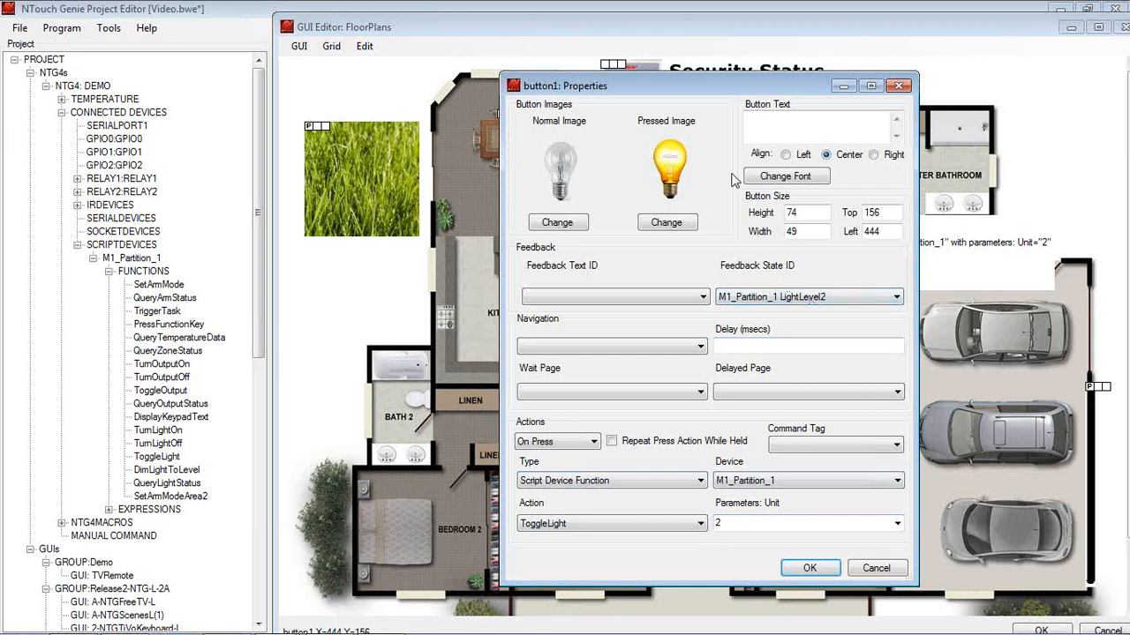
{"action": "left_click", "coordinate": [794, 570]}
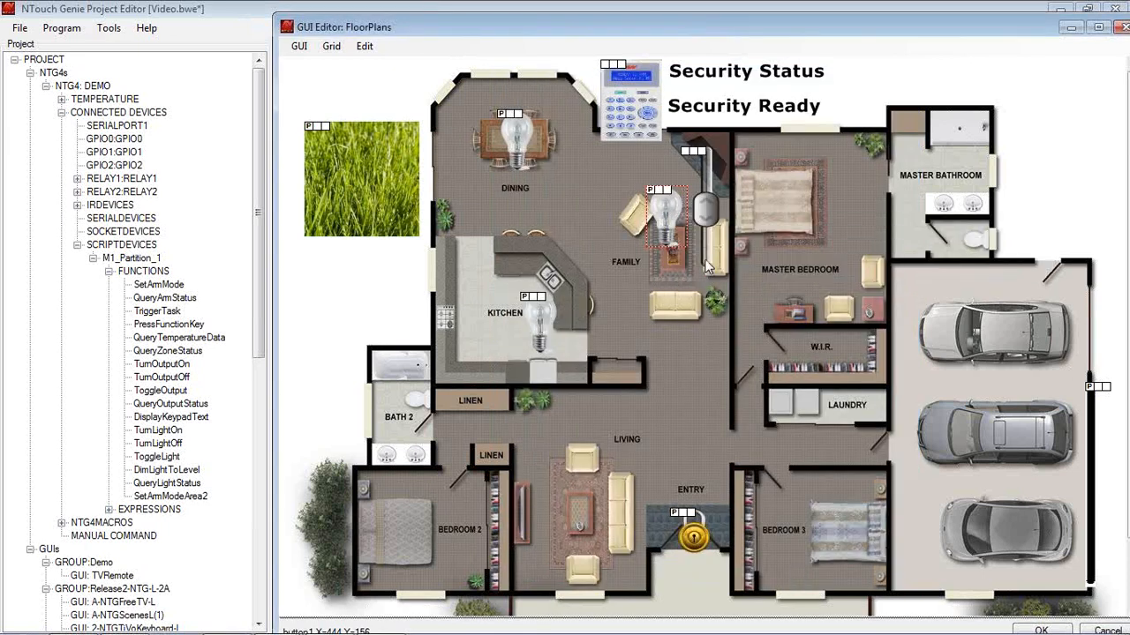
In the family room slider's properties, set the action delay to 10 msec and the step interval to 5
{"action": "double_click", "coordinate": [706, 213]}
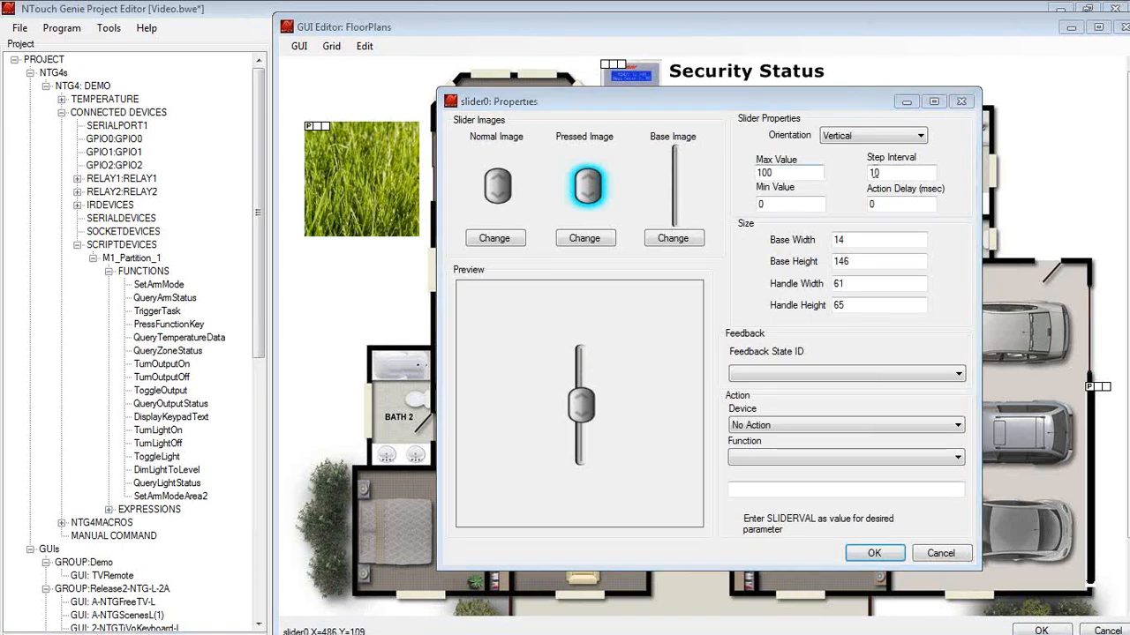
{"action": "left_click", "coordinate": [879, 173]}
{"action": "double_click", "coordinate": [882, 203]}
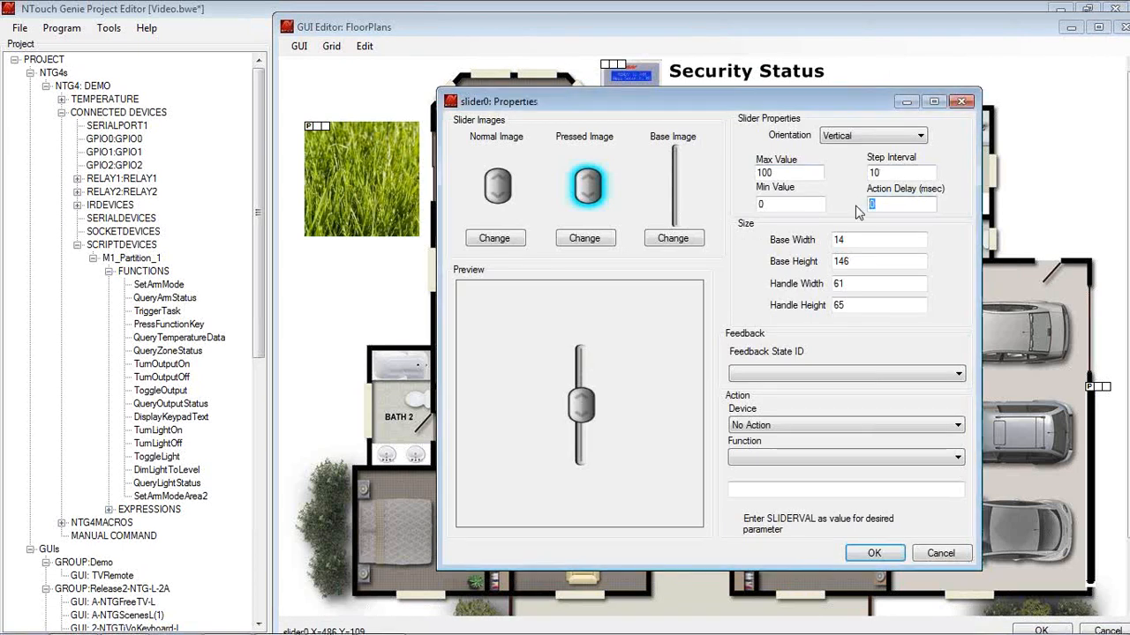
{"action": "type", "text": "10"}
{"action": "key", "text": "shift+Tab"}
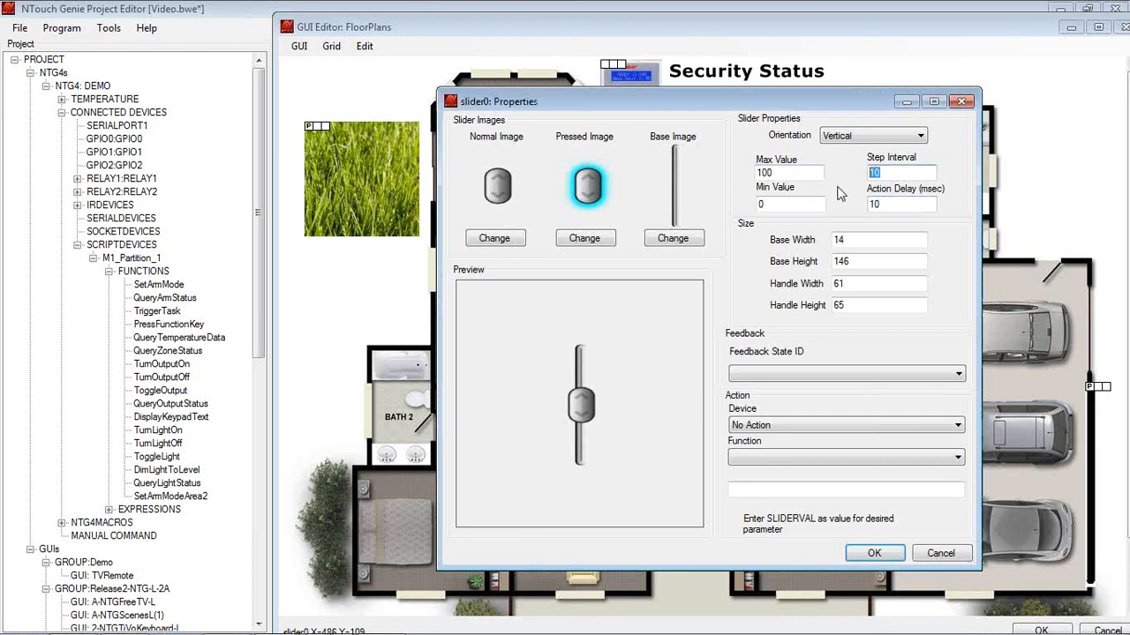
{"action": "type", "text": "5"}
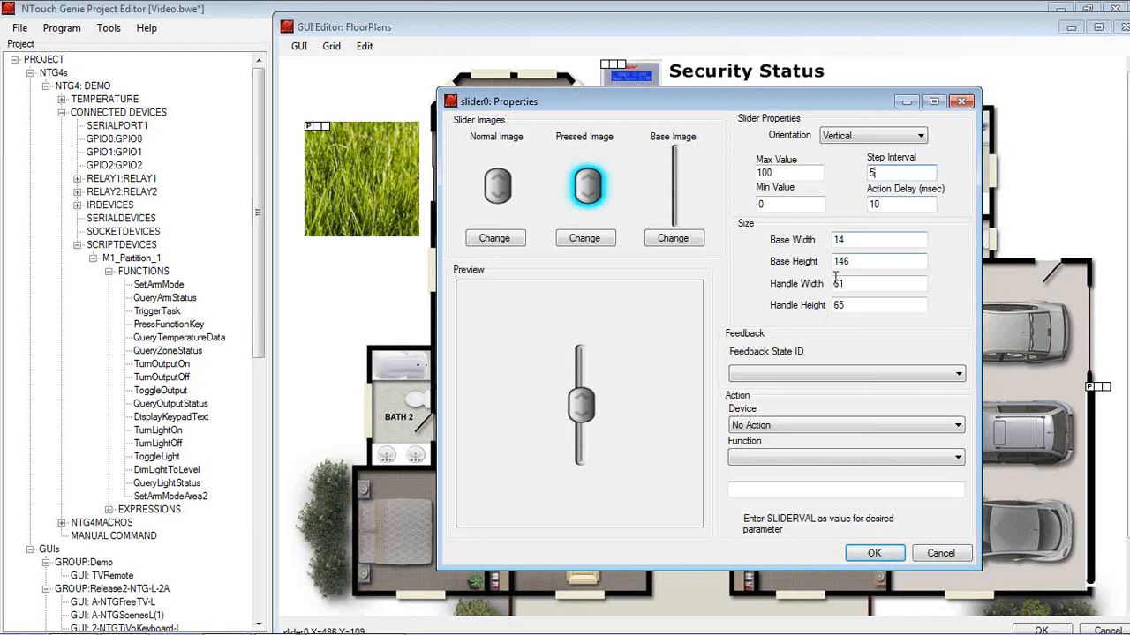
Set the slider's feedback state to M1_Partition_1 LightLevel2
{"action": "left_click", "coordinate": [770, 378]}
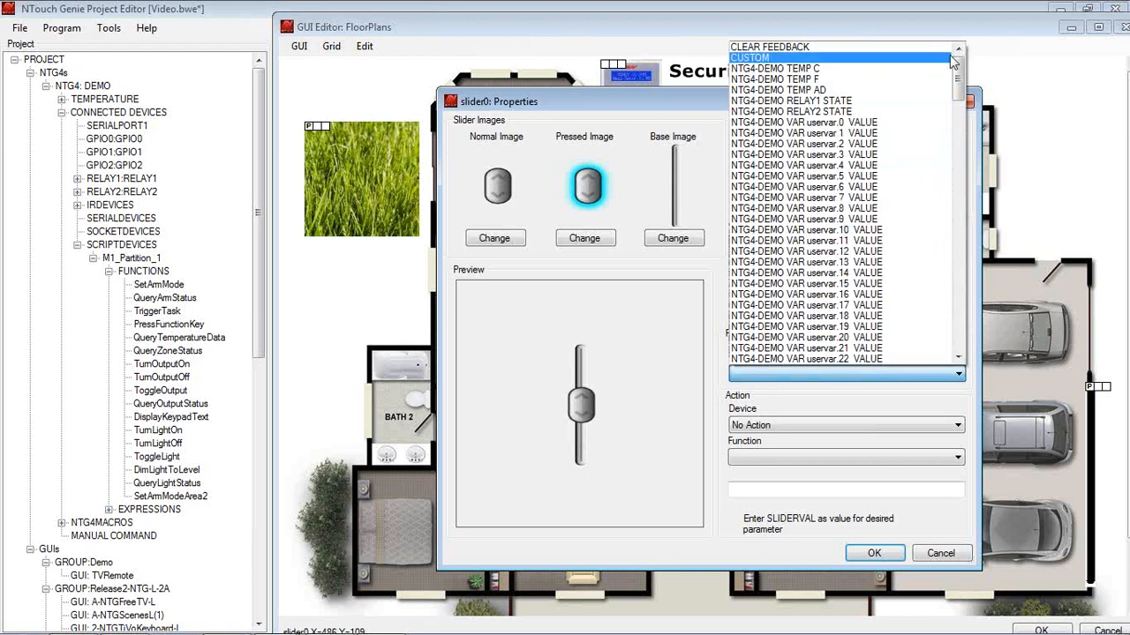
{"action": "left_click_drag", "start_coordinate": [958, 84], "coordinate": [962, 254]}
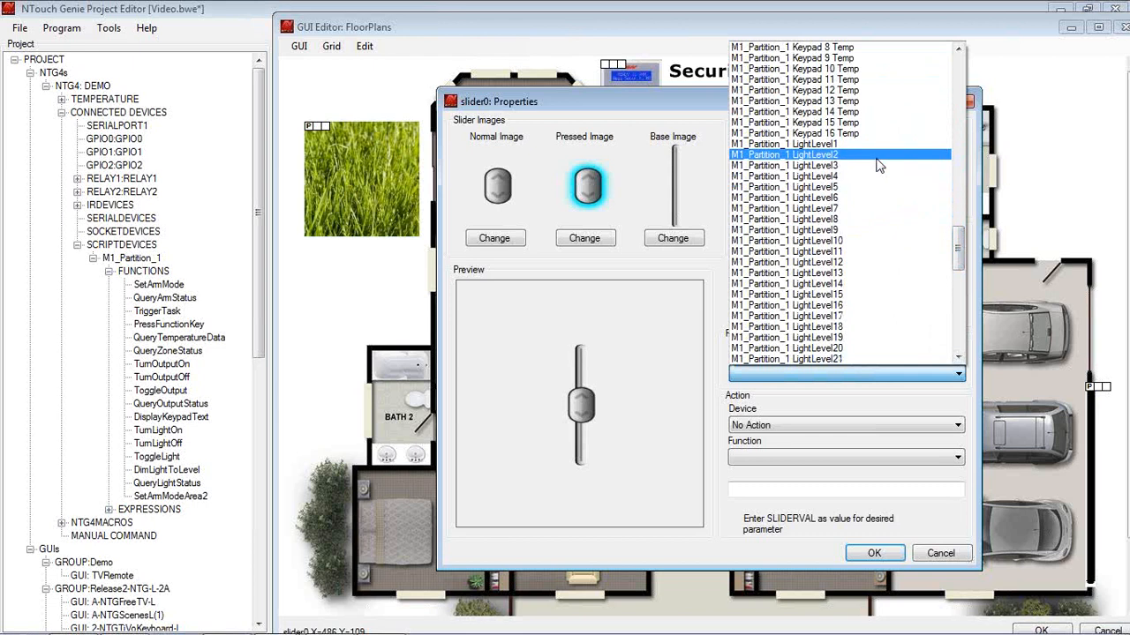
{"action": "left_click", "coordinate": [878, 156]}
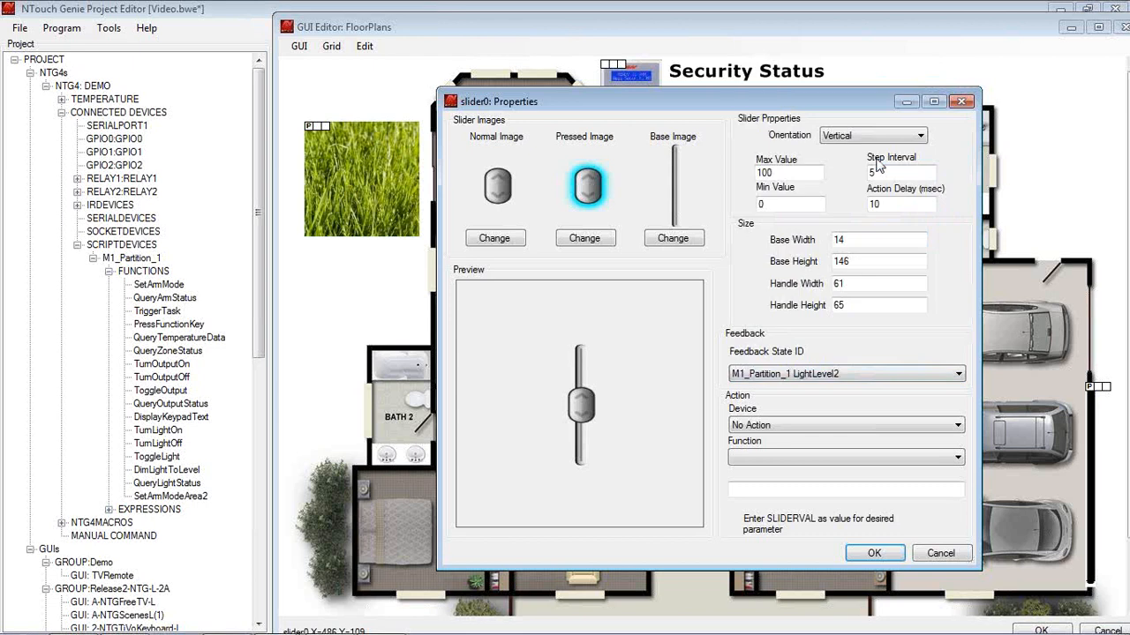
Assign the slider the M1_Partition_1 function DimLightToLevel with parameters 2,SLIDERVAL and accept its properties
{"action": "left_click", "coordinate": [771, 458]}
{"action": "left_click", "coordinate": [773, 425]}
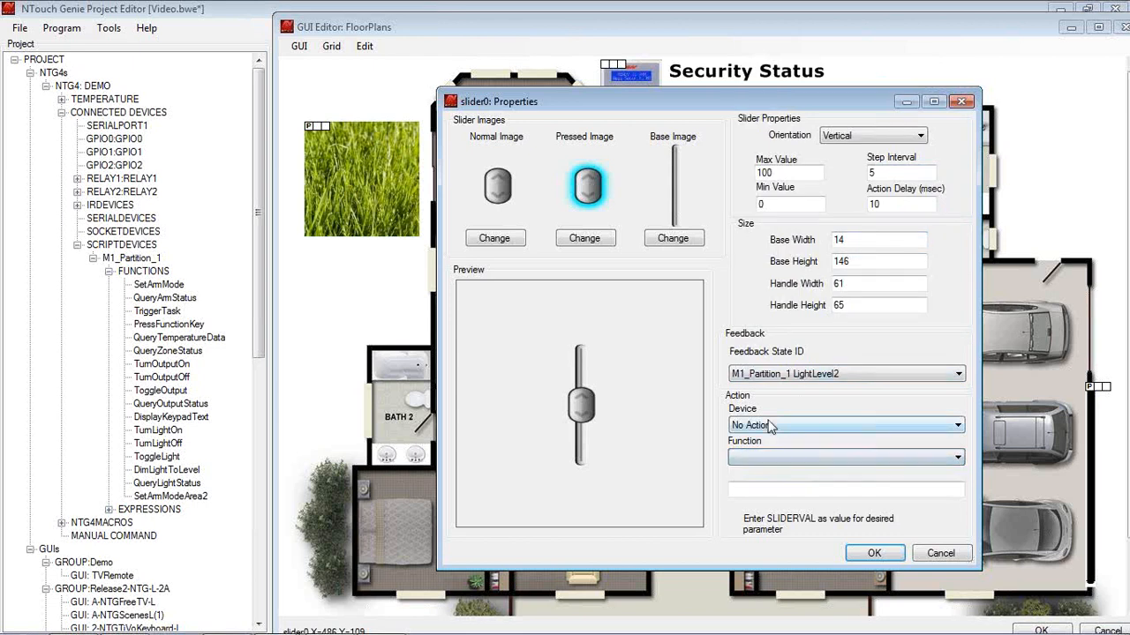
{"action": "left_click", "coordinate": [759, 460]}
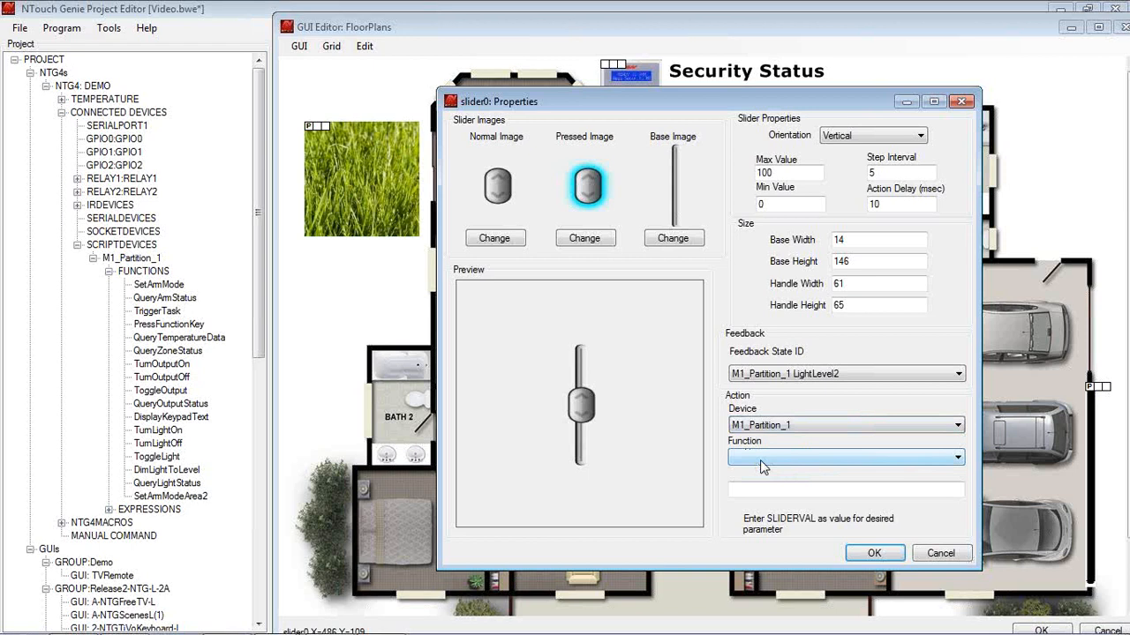
{"action": "left_click", "coordinate": [761, 458]}
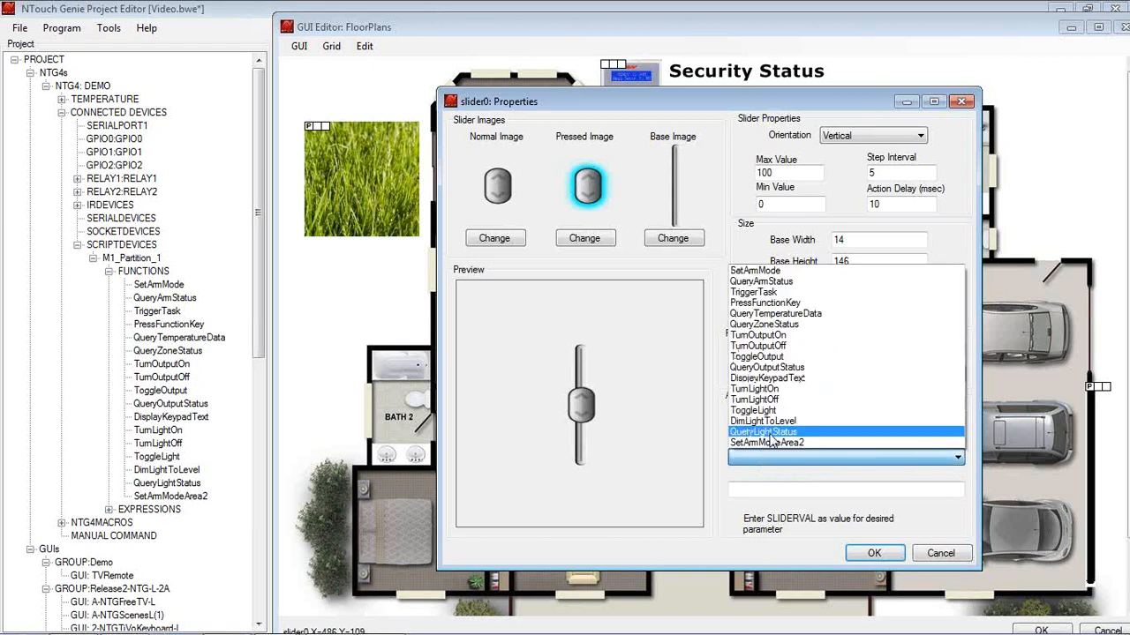
{"action": "left_click", "coordinate": [756, 422]}
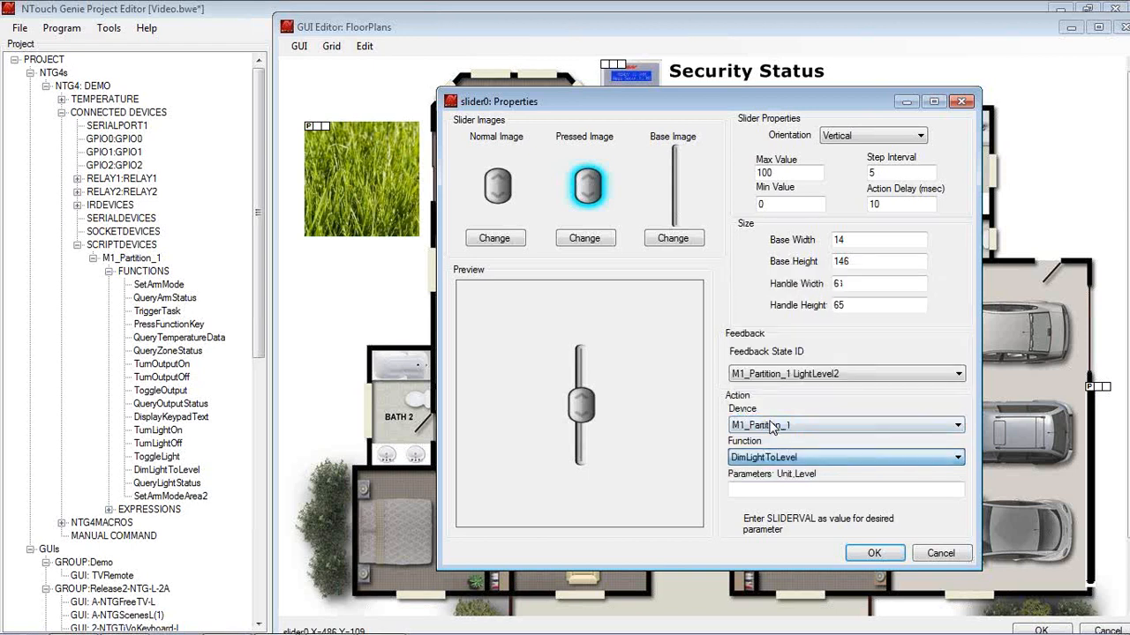
{"action": "left_click", "coordinate": [740, 492]}
{"action": "type", "text": "2,SLIDERVAL"}
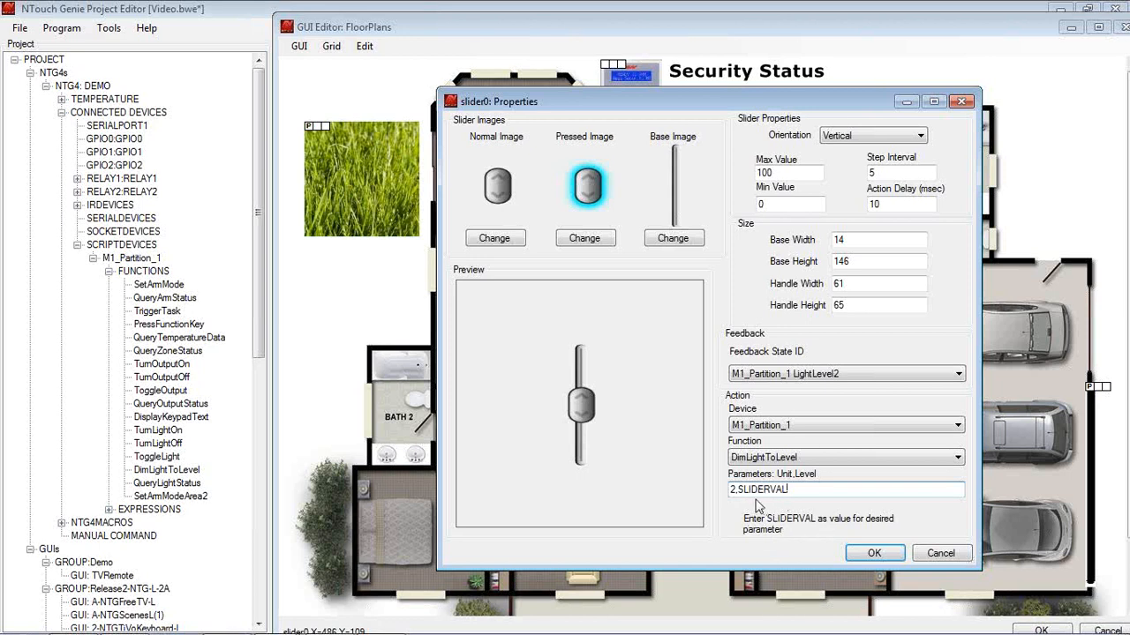
{"action": "left_click", "coordinate": [864, 548]}
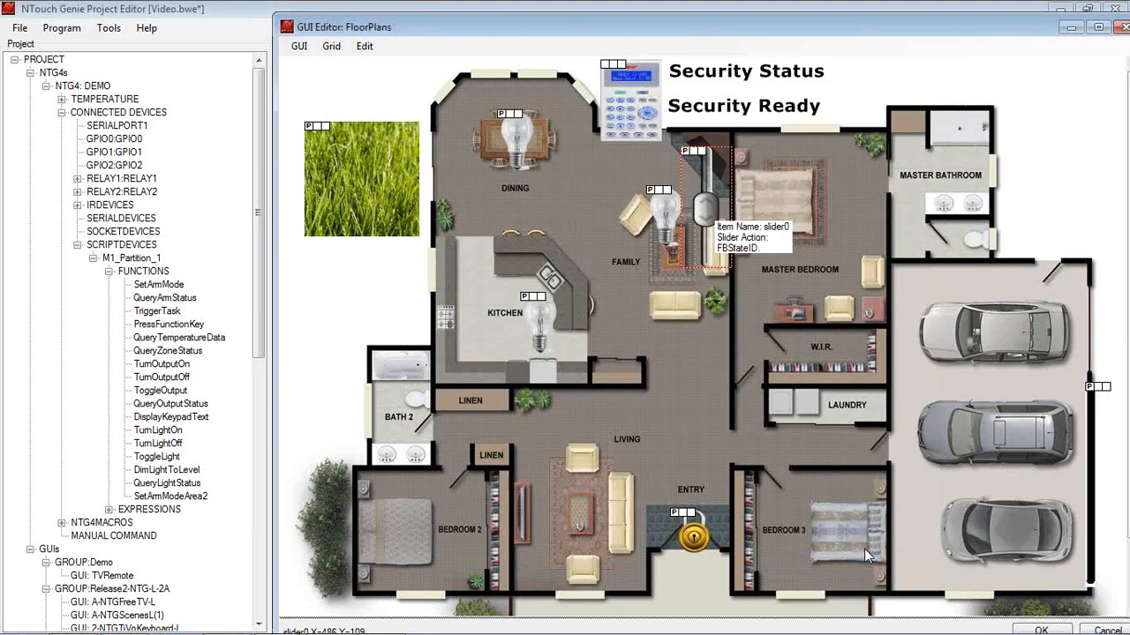
Set the kitchen light button's feedback state to M1_Partition_1 LightLevel3 and accept its properties
{"action": "double_click", "coordinate": [536, 318]}
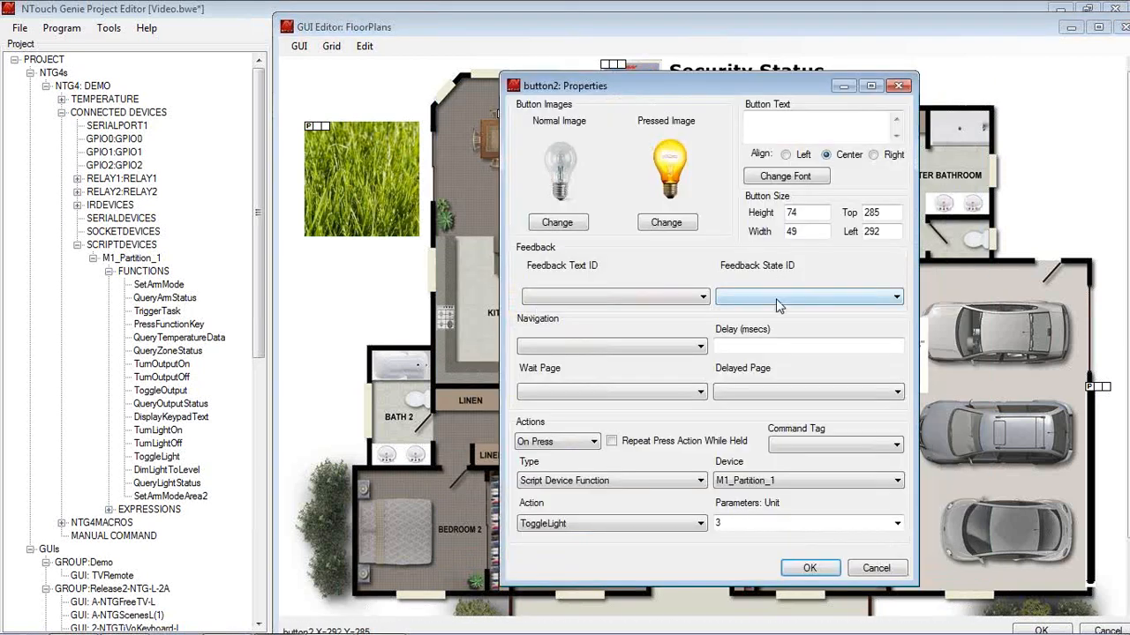
{"action": "left_click", "coordinate": [778, 304]}
{"action": "left_click_drag", "start_coordinate": [904, 342], "coordinate": [901, 519]}
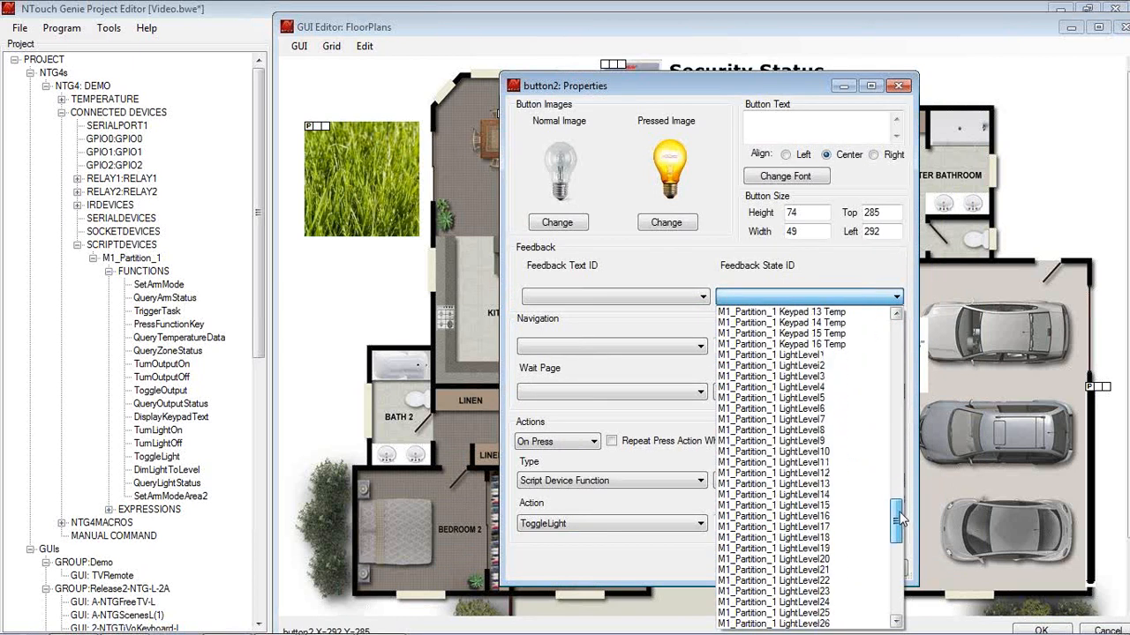
{"action": "left_click", "coordinate": [819, 377]}
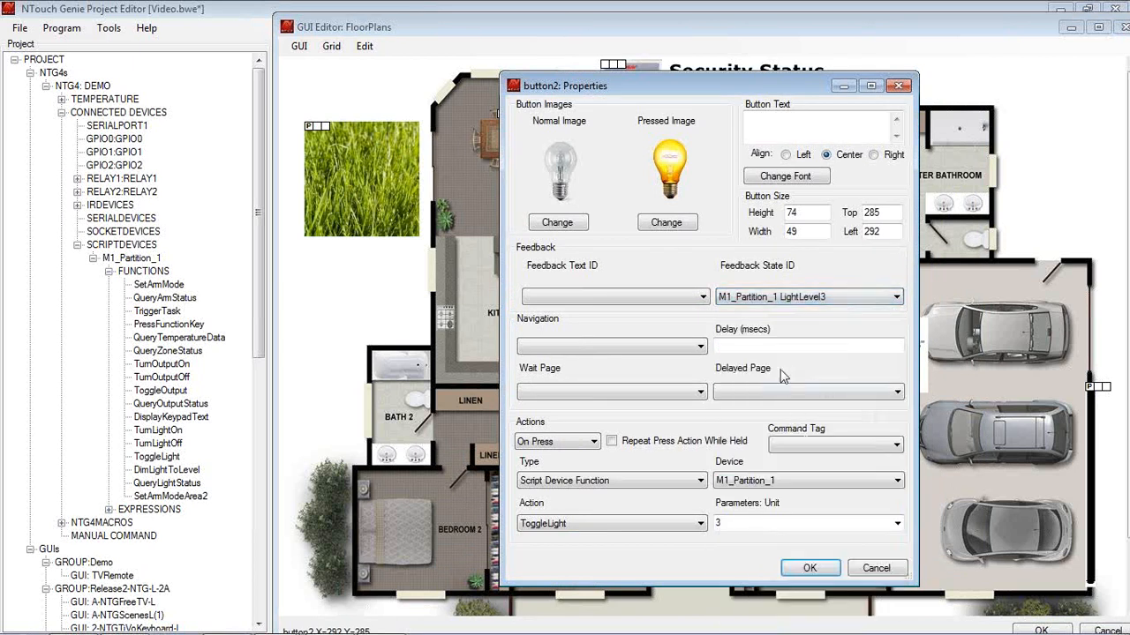
{"action": "left_click", "coordinate": [810, 568]}
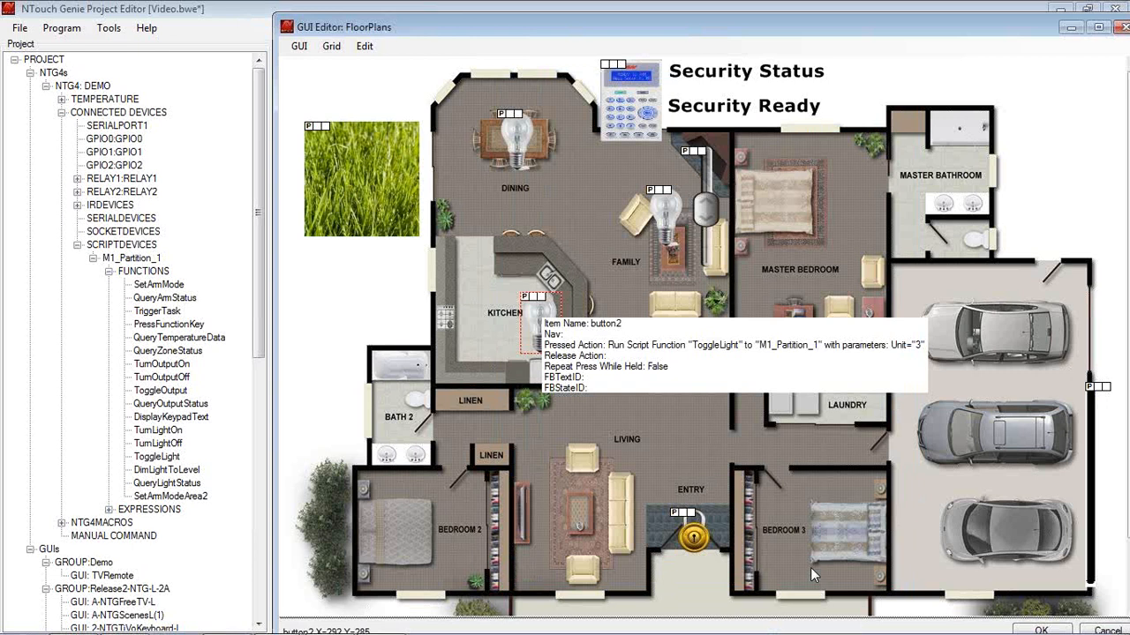
Set the entry padlock button's feedback state to M1_Partition_1 Output 9 Status and accept its properties
{"action": "left_click", "coordinate": [695, 535]}
{"action": "right_click", "coordinate": [696, 535]}
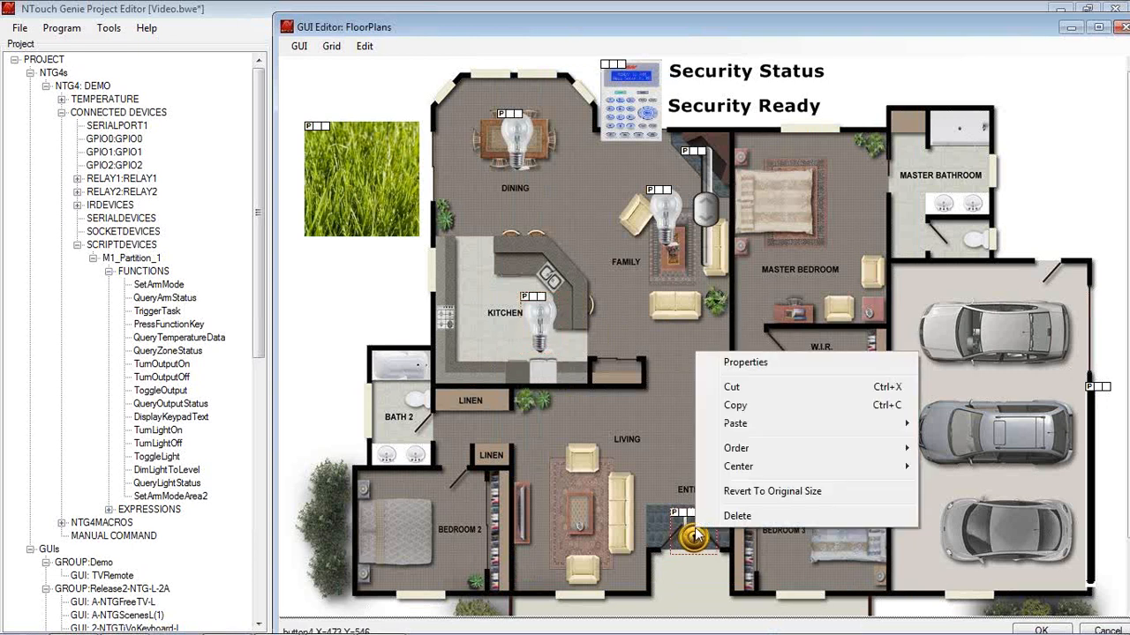
{"action": "left_click", "coordinate": [749, 360]}
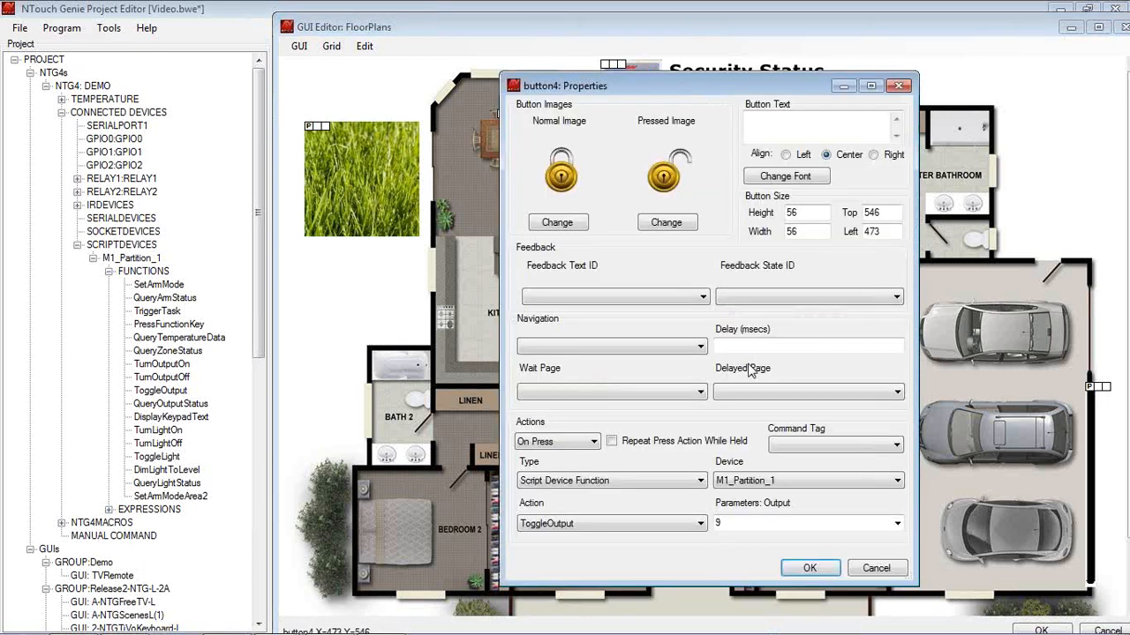
{"action": "left_click", "coordinate": [814, 300]}
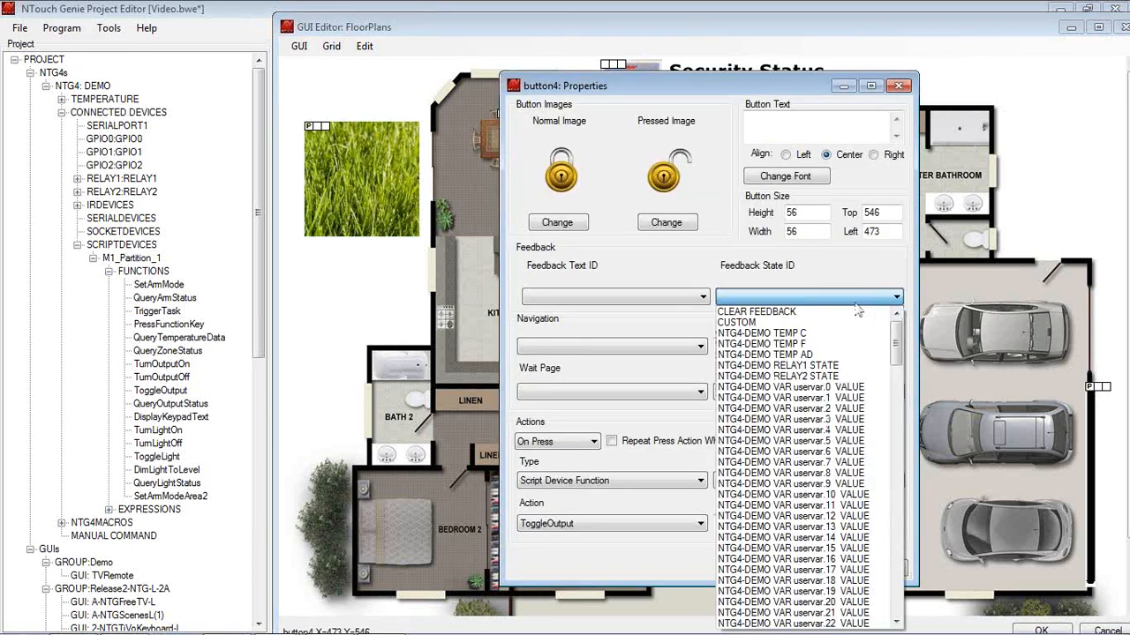
{"action": "left_click_drag", "start_coordinate": [898, 340], "coordinate": [900, 442]}
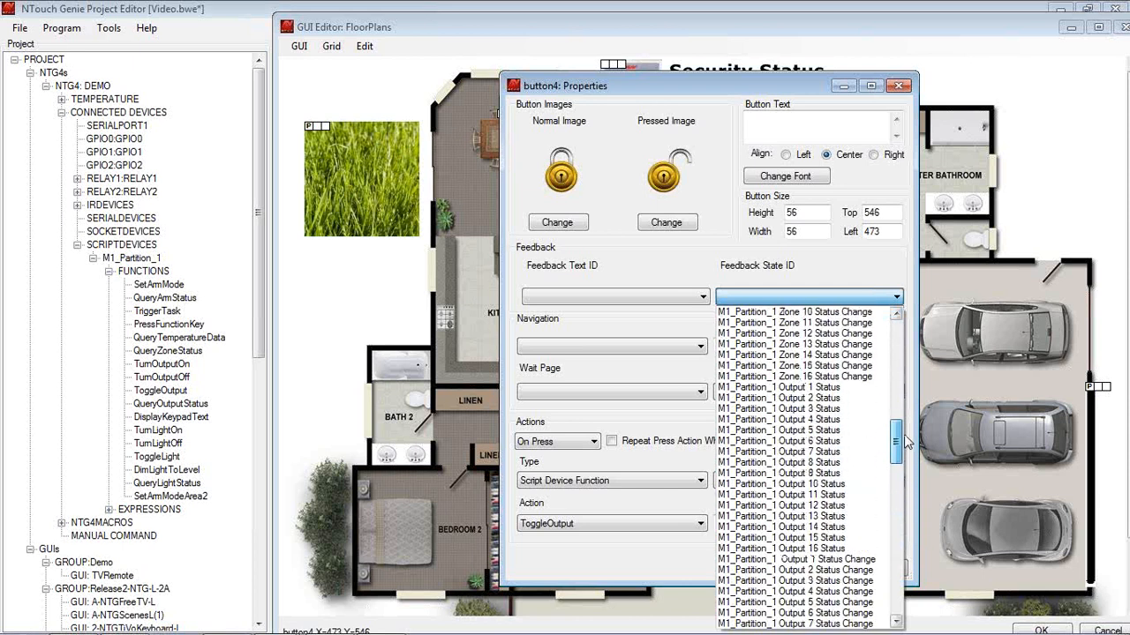
{"action": "left_click", "coordinate": [834, 473]}
{"action": "left_click", "coordinate": [810, 568]}
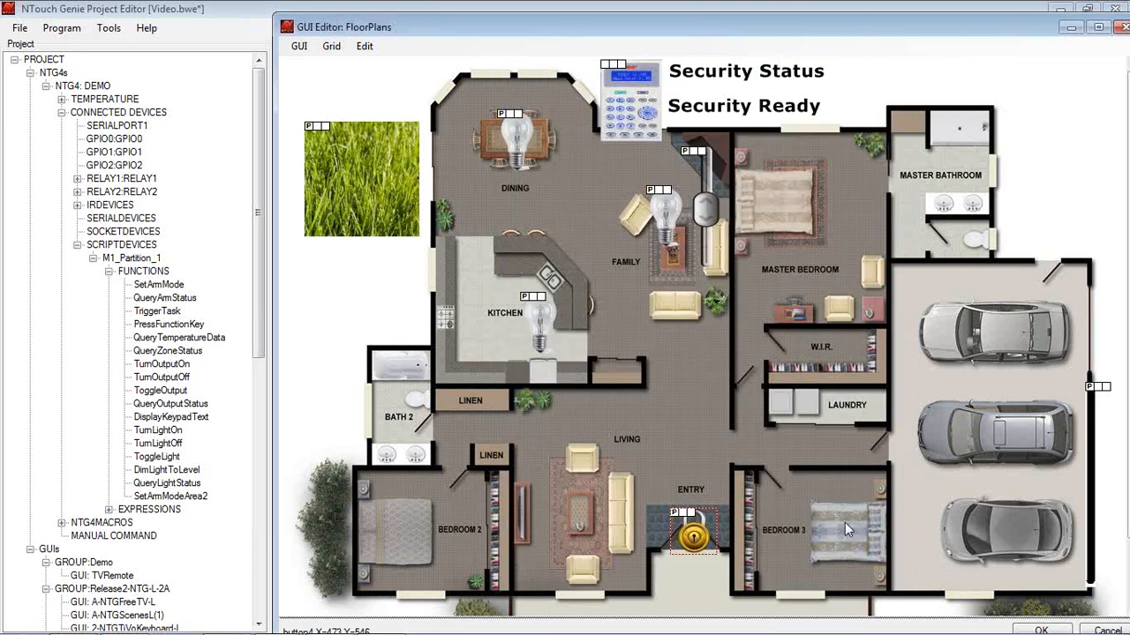
Set the garage door button's feedback state to M1_Partition_1 Output 10 Status and accept its properties
{"action": "left_click", "coordinate": [1093, 433]}
{"action": "right_click", "coordinate": [1092, 433]}
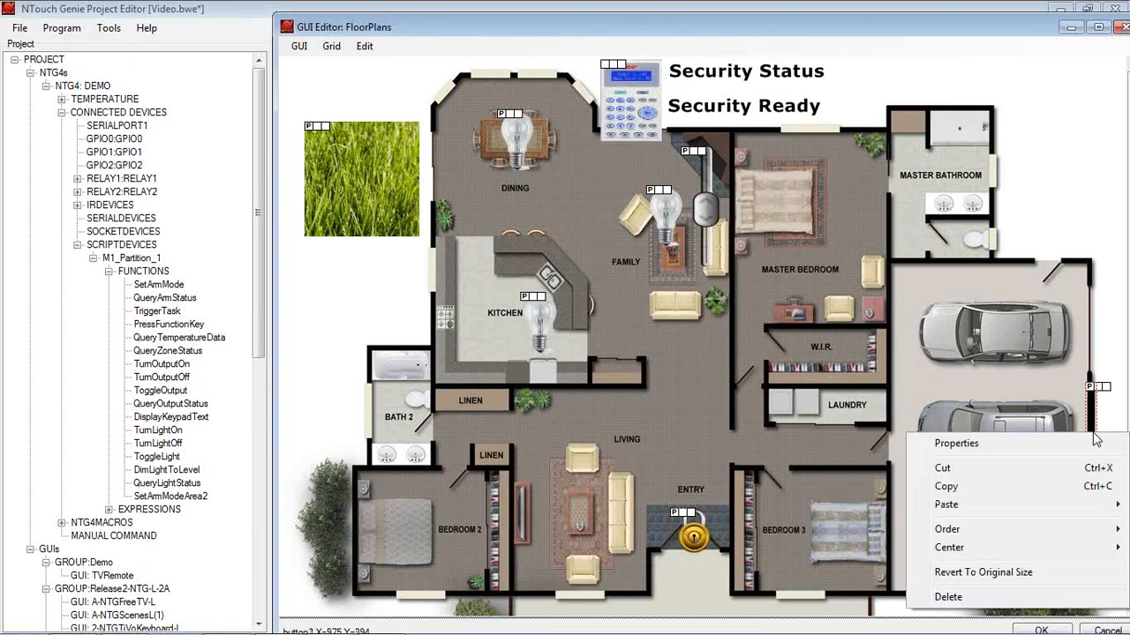
{"action": "left_click", "coordinate": [975, 441]}
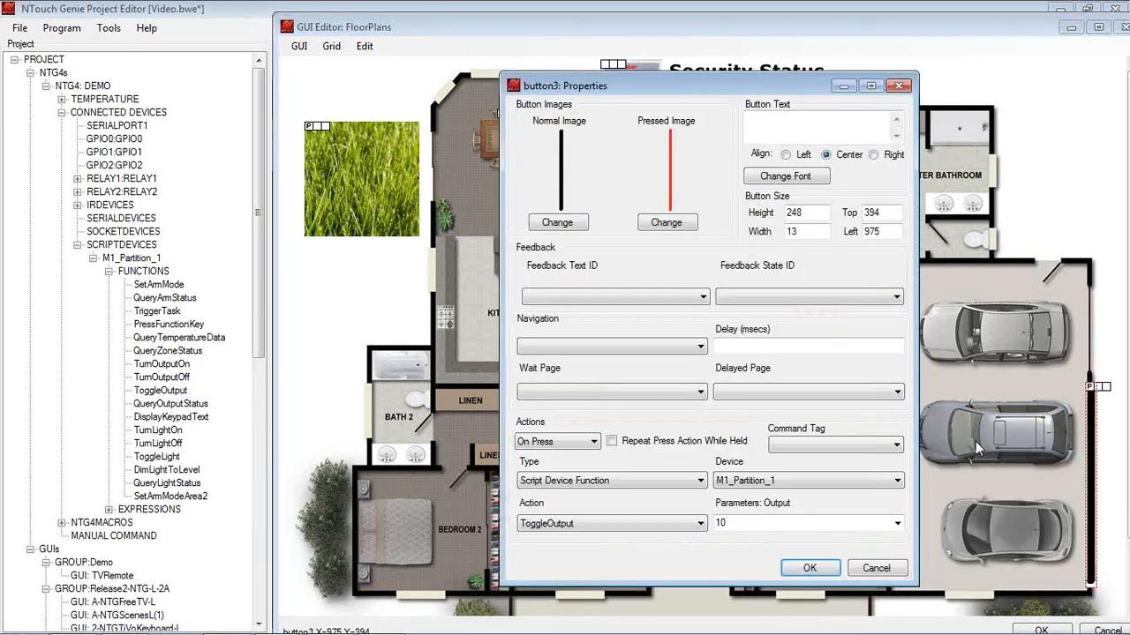
{"action": "left_click", "coordinate": [811, 297]}
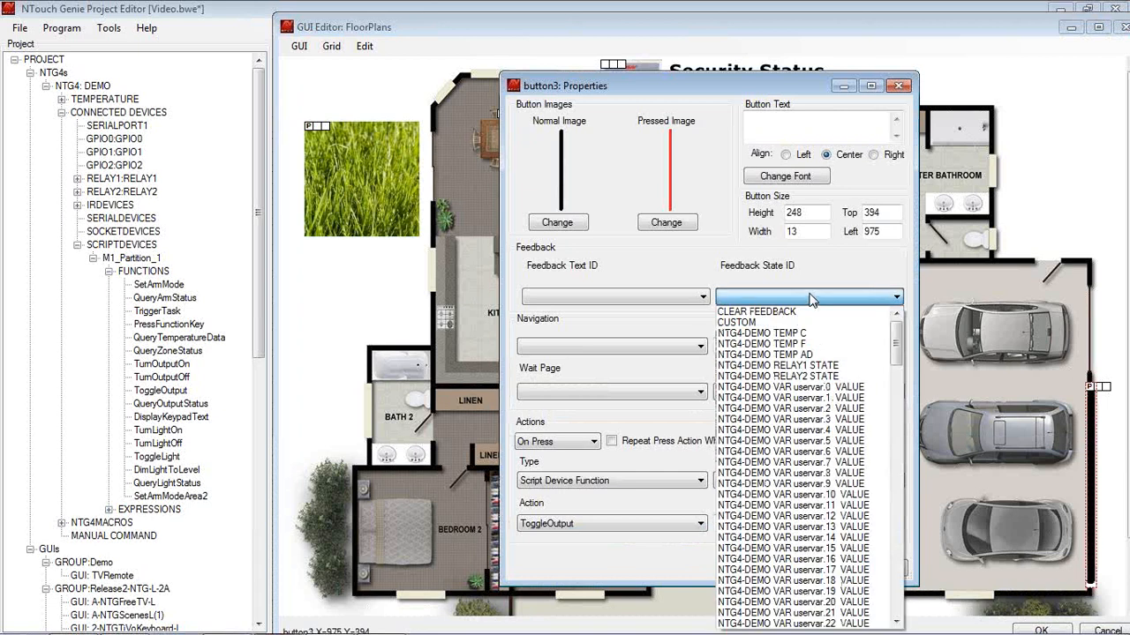
{"action": "left_click_drag", "start_coordinate": [896, 335], "coordinate": [898, 428]}
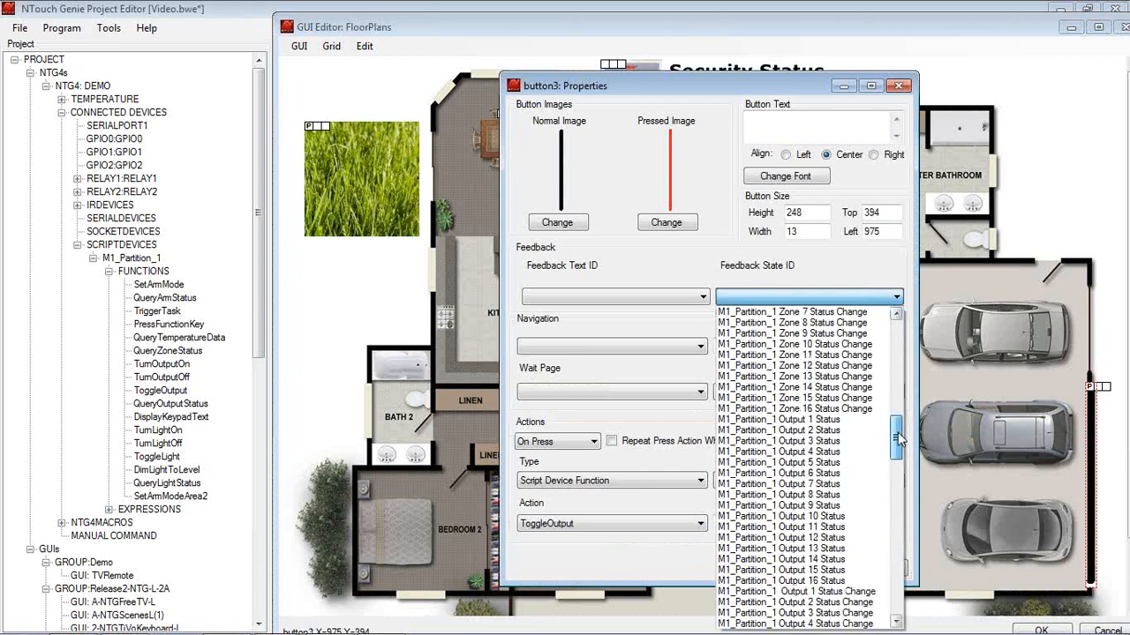
{"action": "left_click", "coordinate": [838, 523]}
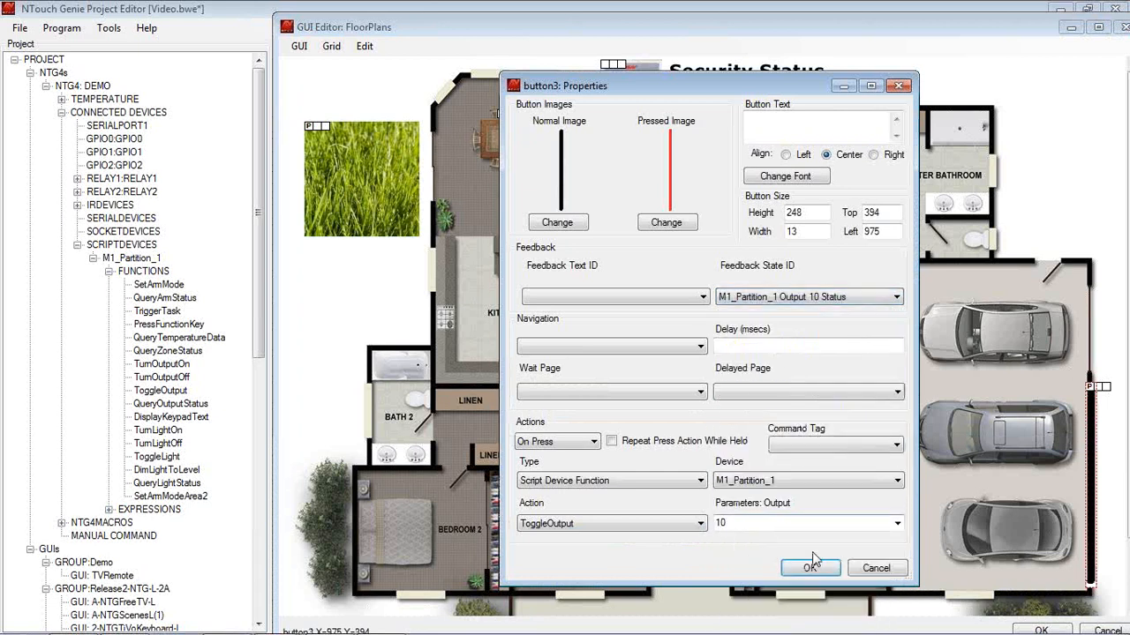
{"action": "left_click", "coordinate": [804, 570]}
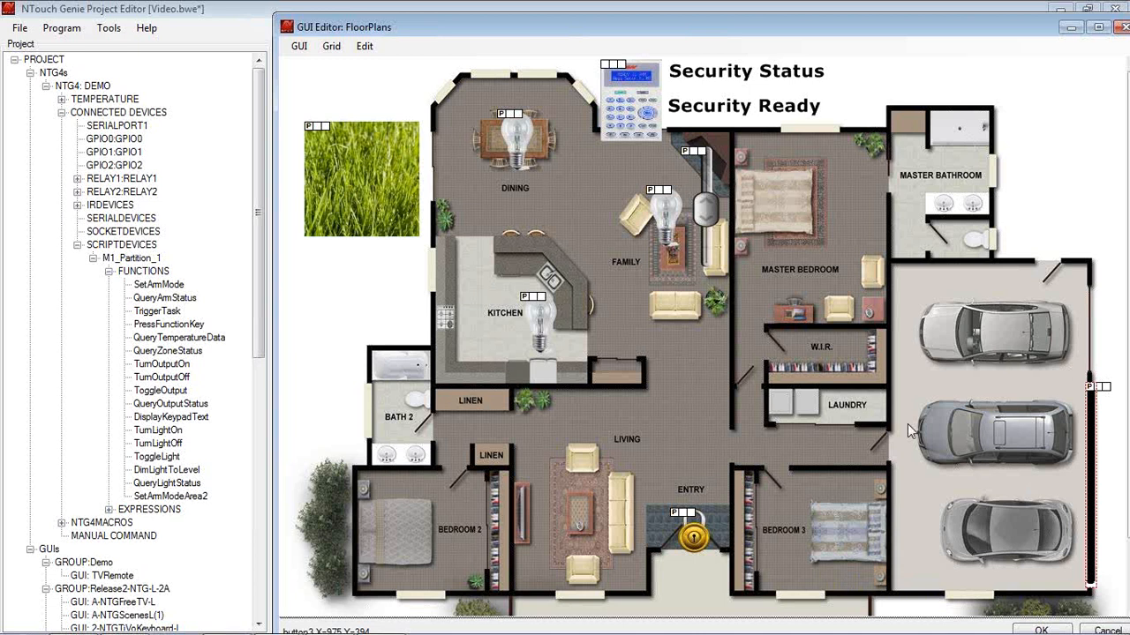
Link the Security Status label's feedback text to M1_Partition_1 Arm Status and accept the label properties
{"action": "right_click", "coordinate": [703, 73]}
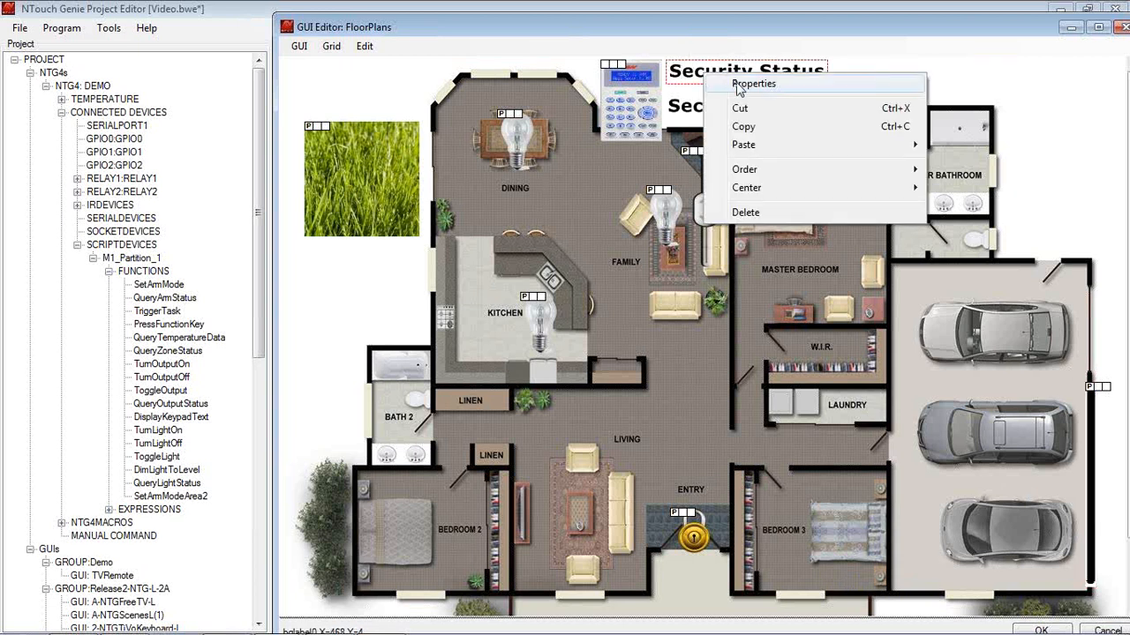
{"action": "left_click", "coordinate": [739, 85]}
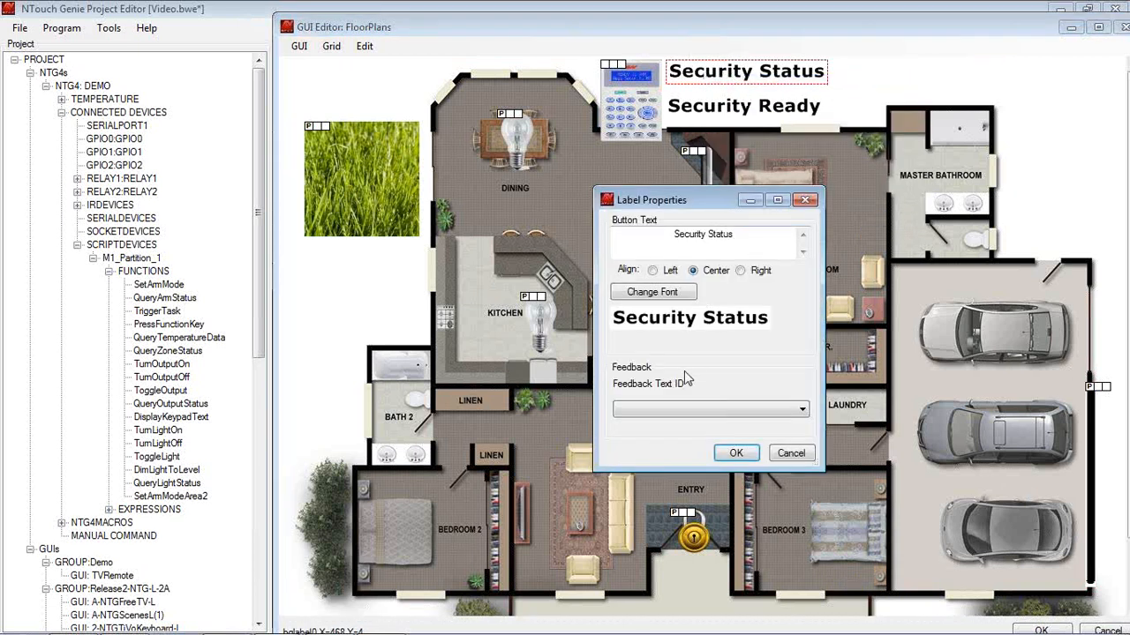
{"action": "left_click", "coordinate": [673, 415]}
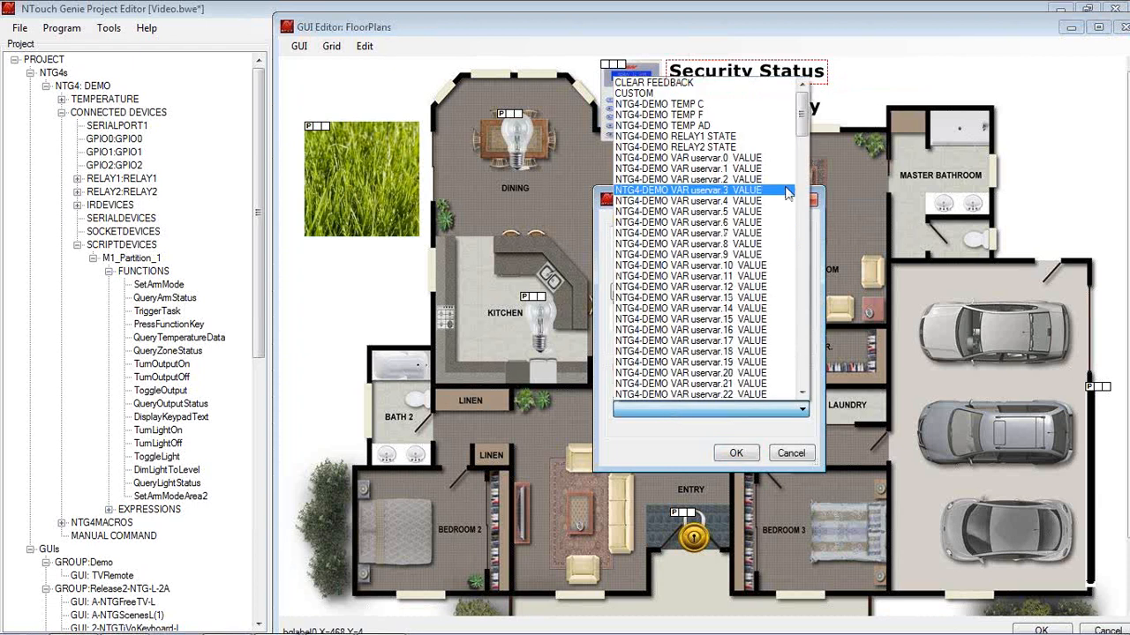
{"action": "left_click_drag", "start_coordinate": [804, 113], "coordinate": [806, 164]}
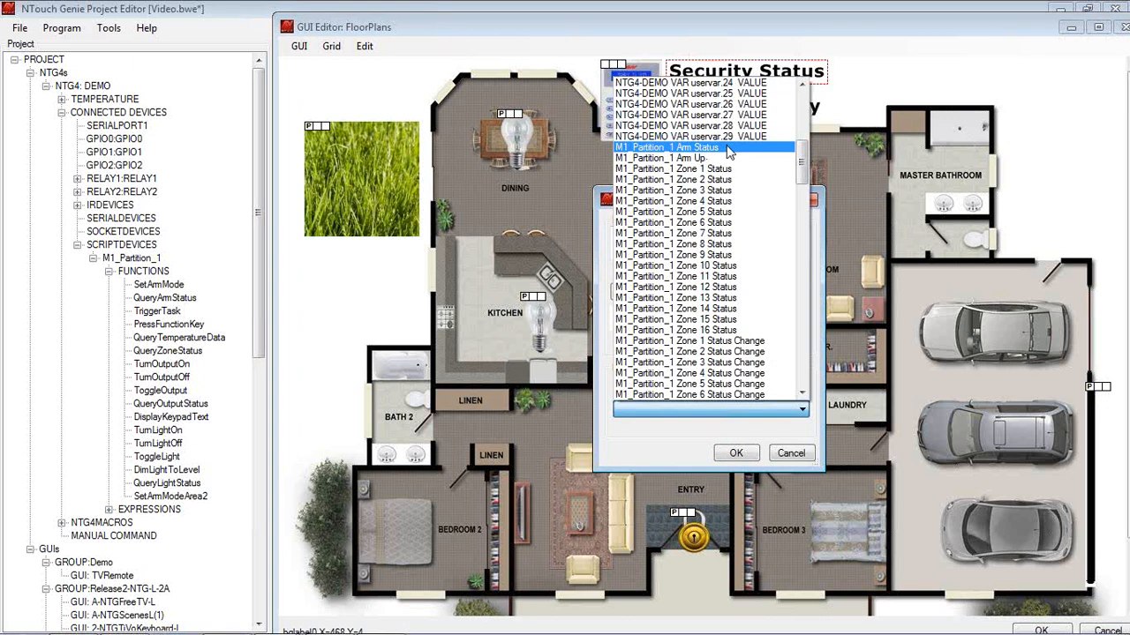
{"action": "left_click", "coordinate": [727, 149]}
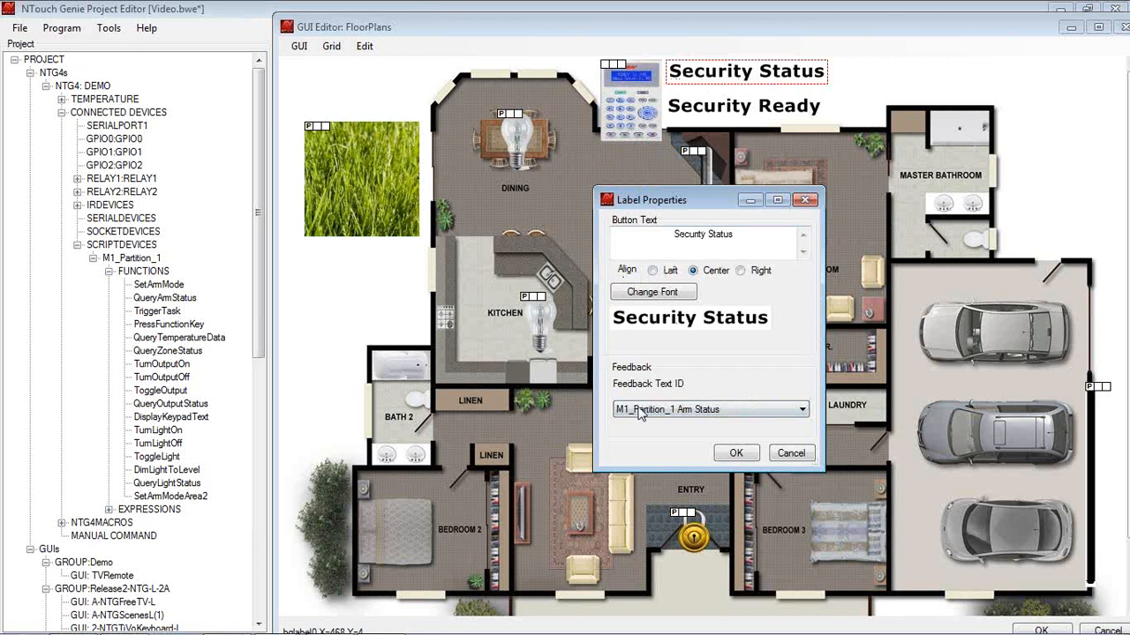
{"action": "left_click", "coordinate": [723, 456]}
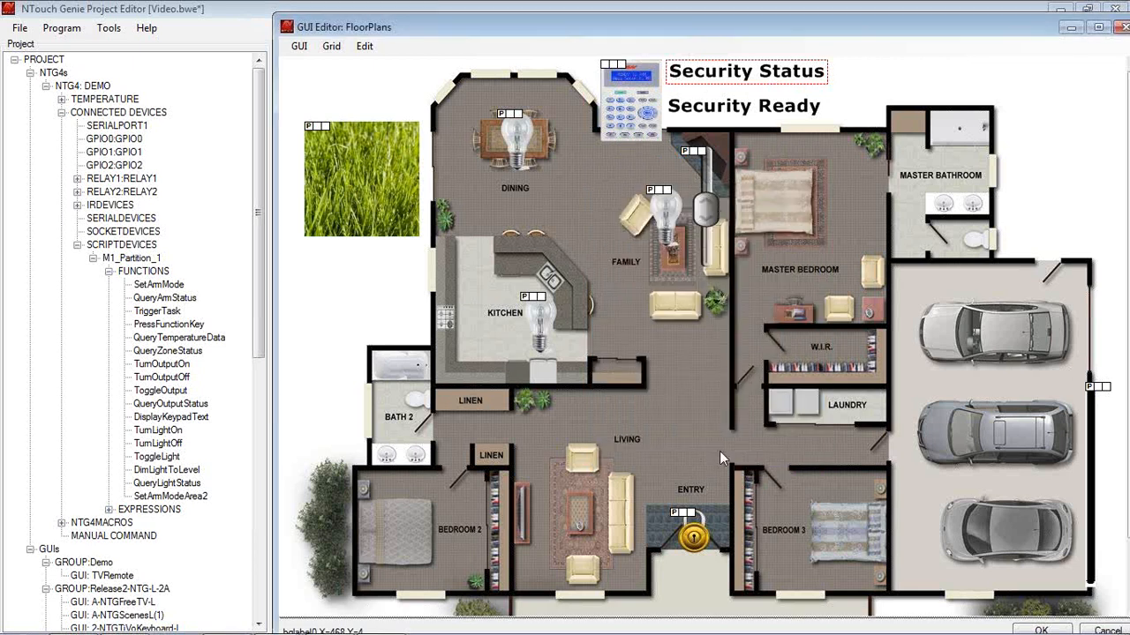
Link the Security Ready label's feedback text to M1_Partition_1 Arm Up and accept the label properties
{"action": "left_click", "coordinate": [711, 115]}
{"action": "right_click", "coordinate": [709, 112]}
{"action": "left_click", "coordinate": [742, 116]}
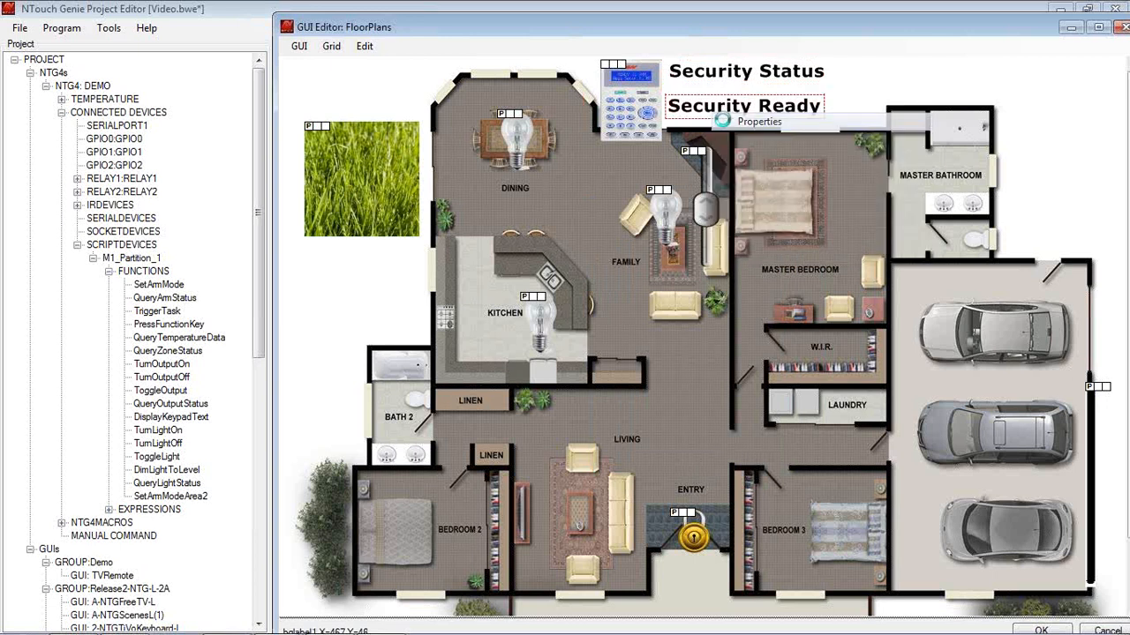
{"action": "left_click", "coordinate": [661, 408]}
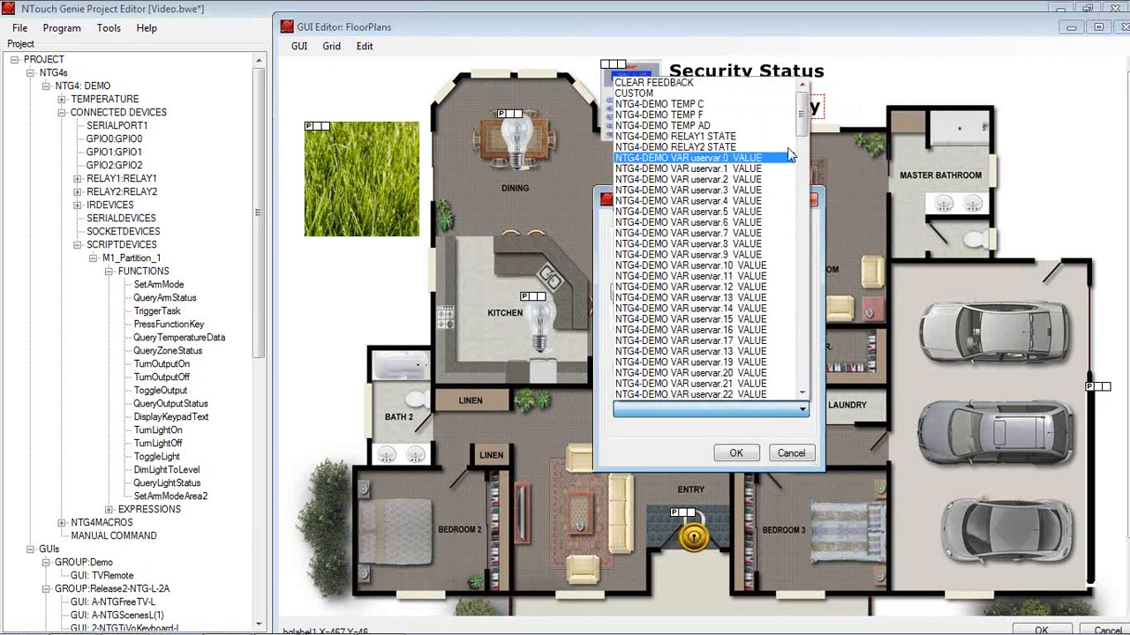
{"action": "left_click_drag", "start_coordinate": [801, 106], "coordinate": [802, 148]}
{"action": "scroll", "coordinate": [698, 211], "scroll_direction": "down", "scroll_amount": 2}
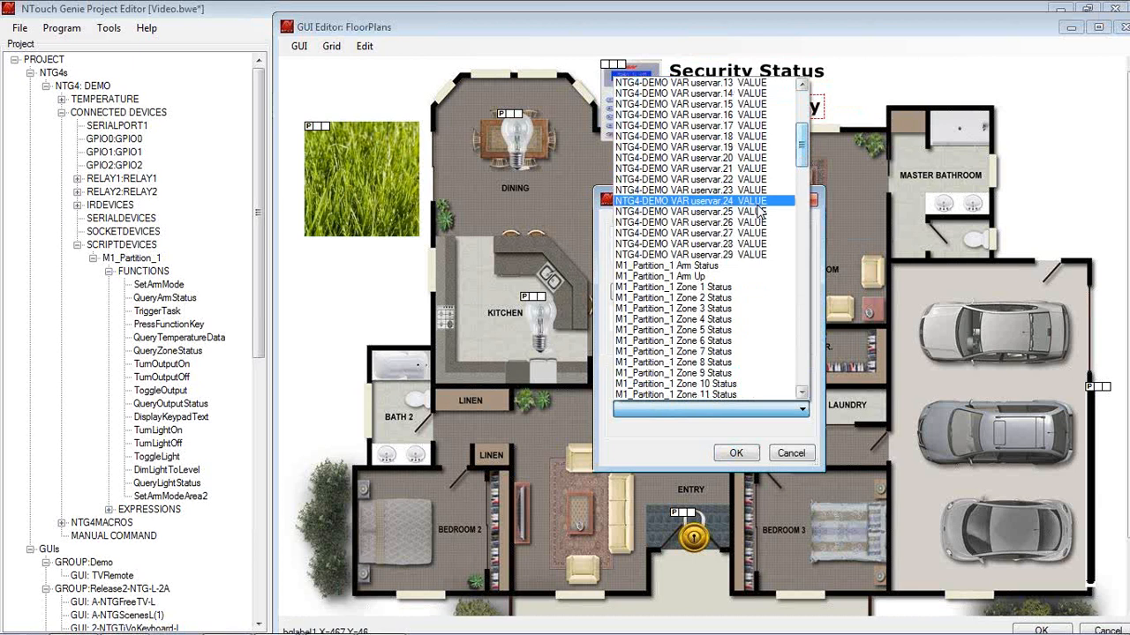
{"action": "left_click", "coordinate": [669, 275]}
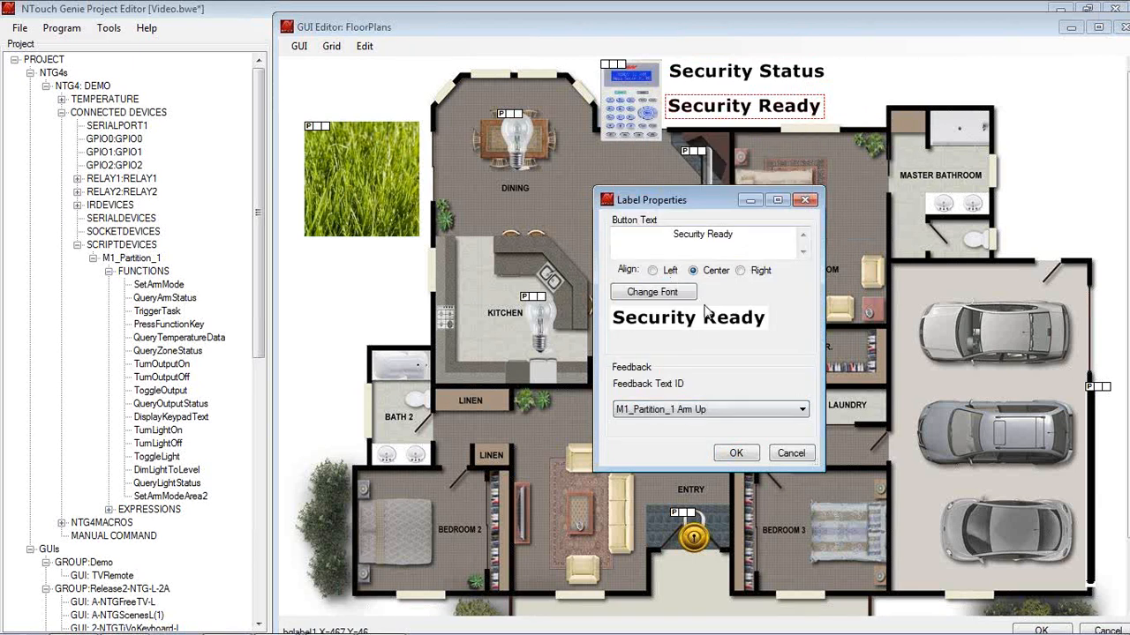
{"action": "left_click", "coordinate": [733, 453]}
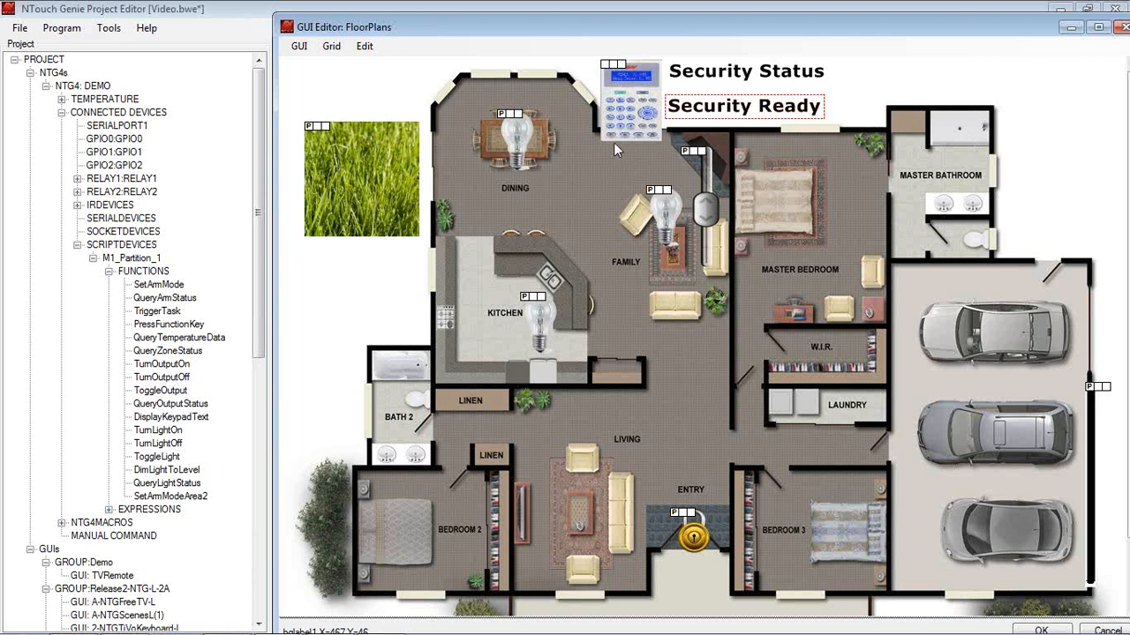
Check the sprinkler, dining light, slider, padlock and garage door controls, then accept the FloorPlans page and close its editor
{"action": "mouse_move", "coordinate": [613, 141]}
{"action": "left_click", "coordinate": [391, 185]}
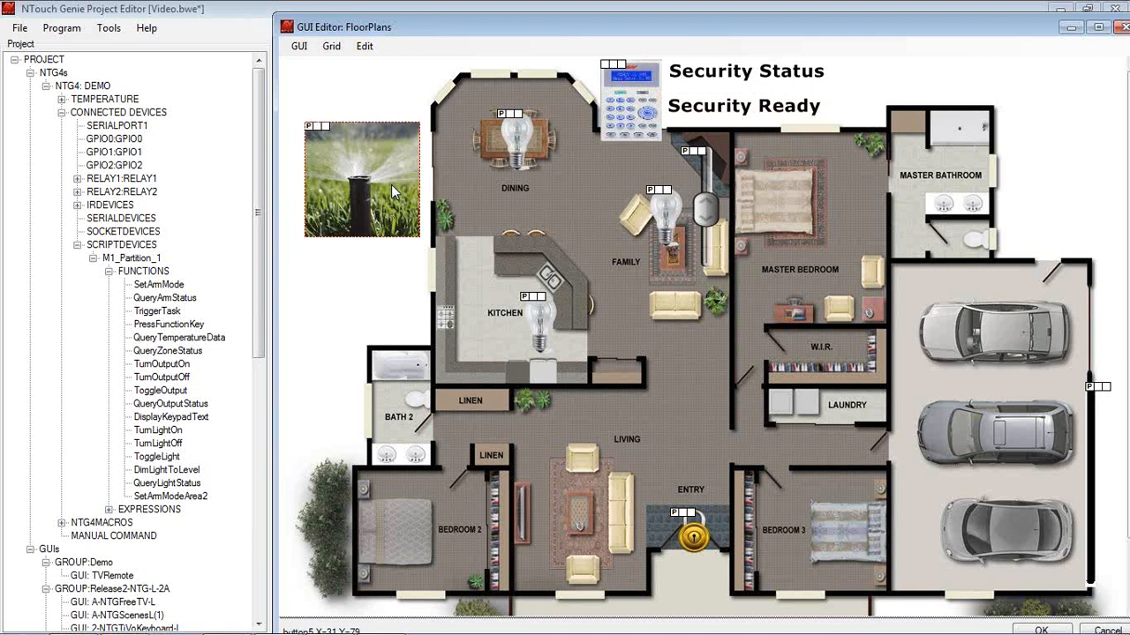
{"action": "left_click", "coordinate": [517, 136]}
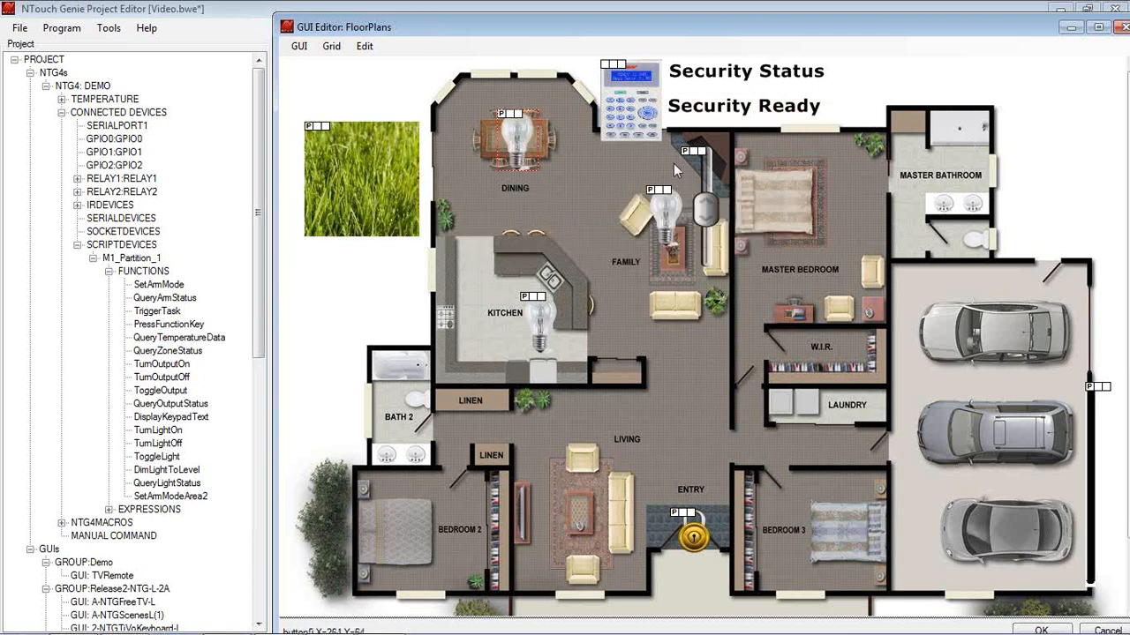
{"action": "left_click", "coordinate": [709, 224]}
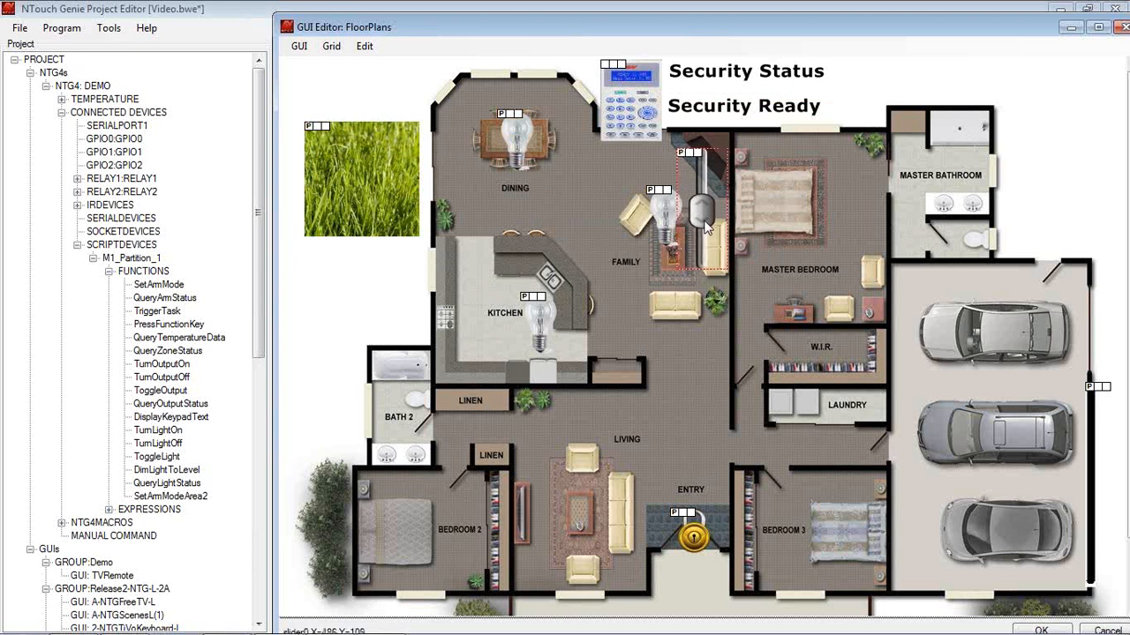
{"action": "left_click", "coordinate": [696, 524]}
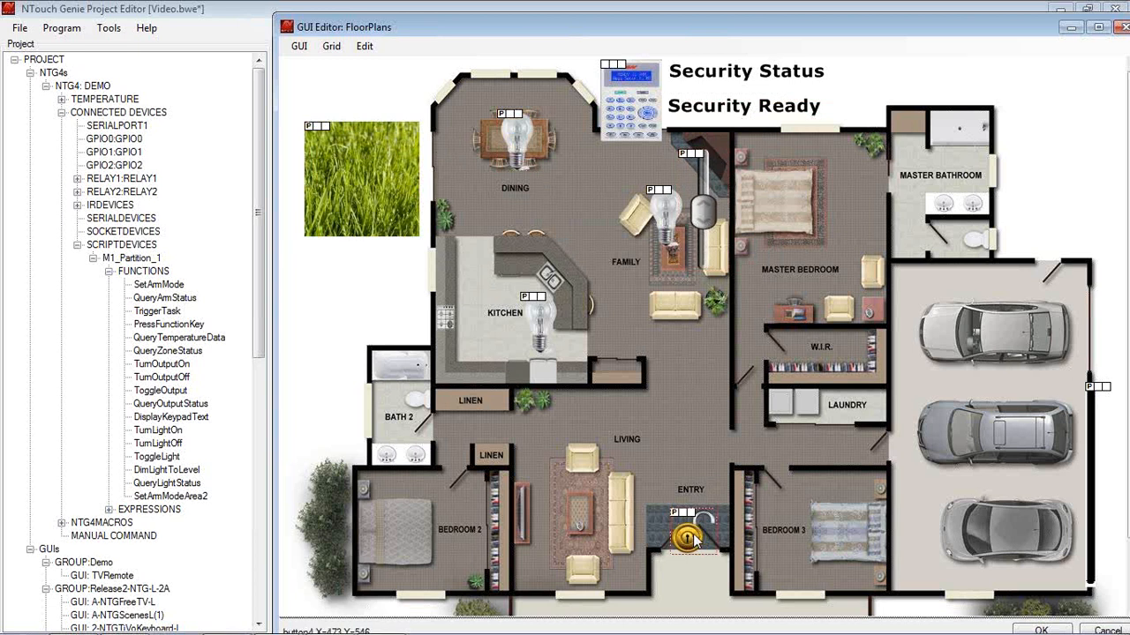
{"action": "double_click", "coordinate": [1088, 472]}
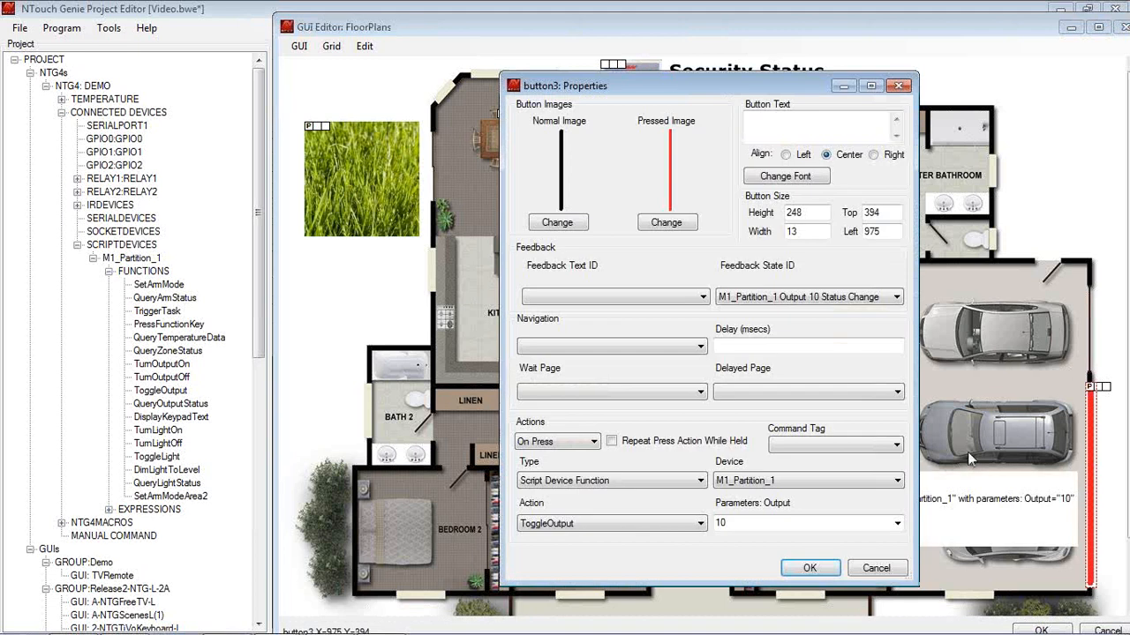
{"action": "left_click", "coordinate": [862, 569]}
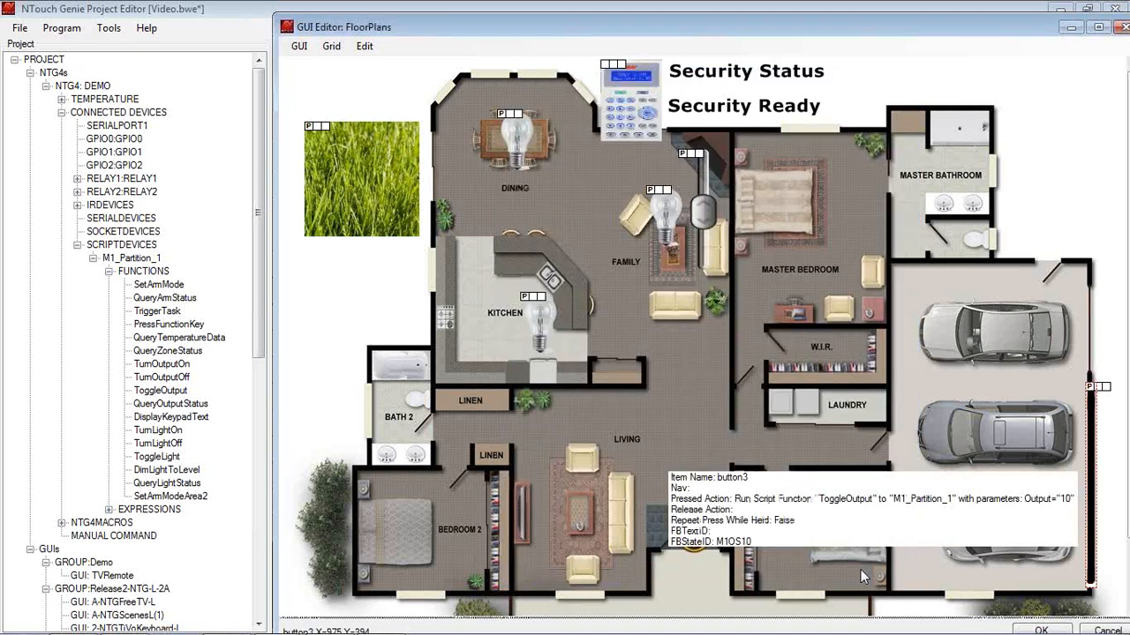
{"action": "left_click", "coordinate": [1028, 630]}
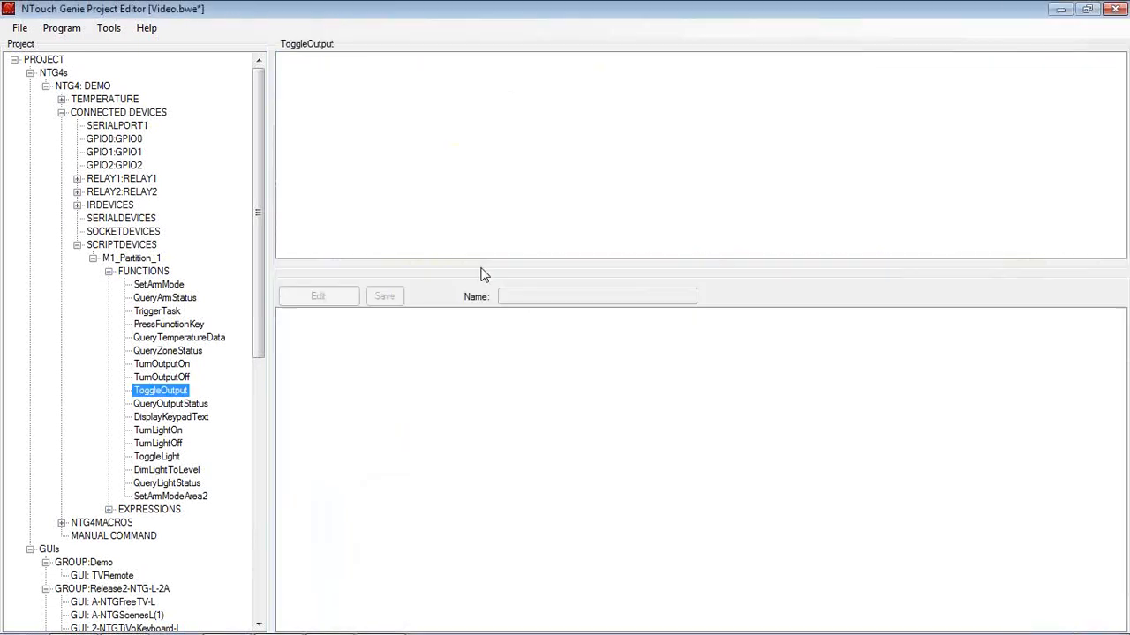
Add a new GUI page named Security Control to the Release2-NTG-L-2A group
{"action": "left_click_drag", "start_coordinate": [259, 188], "coordinate": [256, 454]}
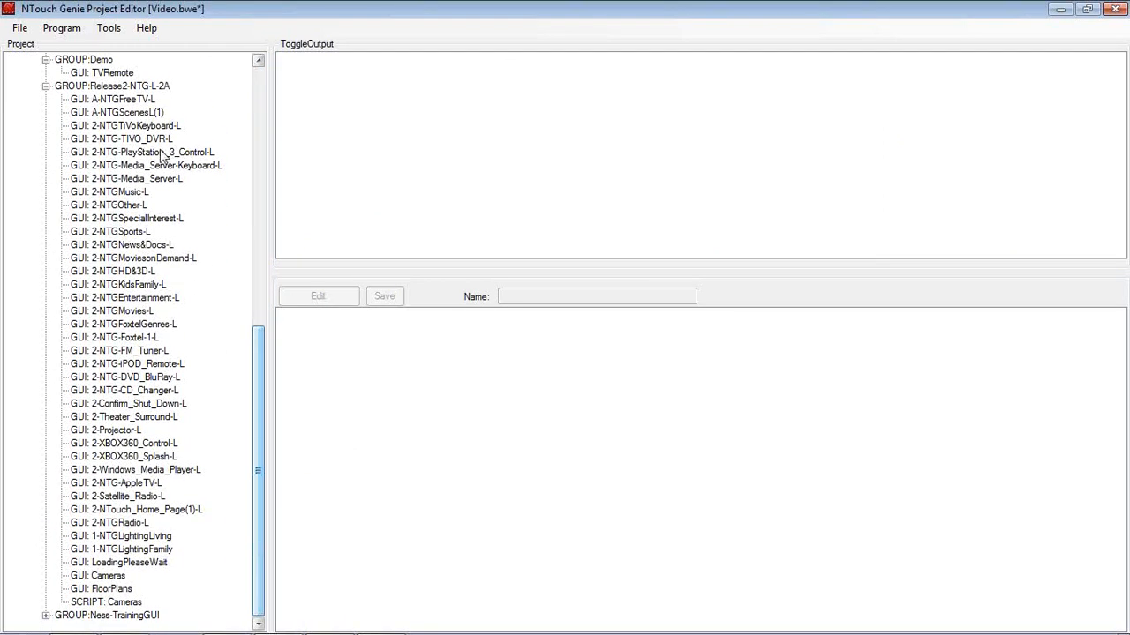
{"action": "left_click", "coordinate": [103, 88]}
{"action": "right_click", "coordinate": [103, 92]}
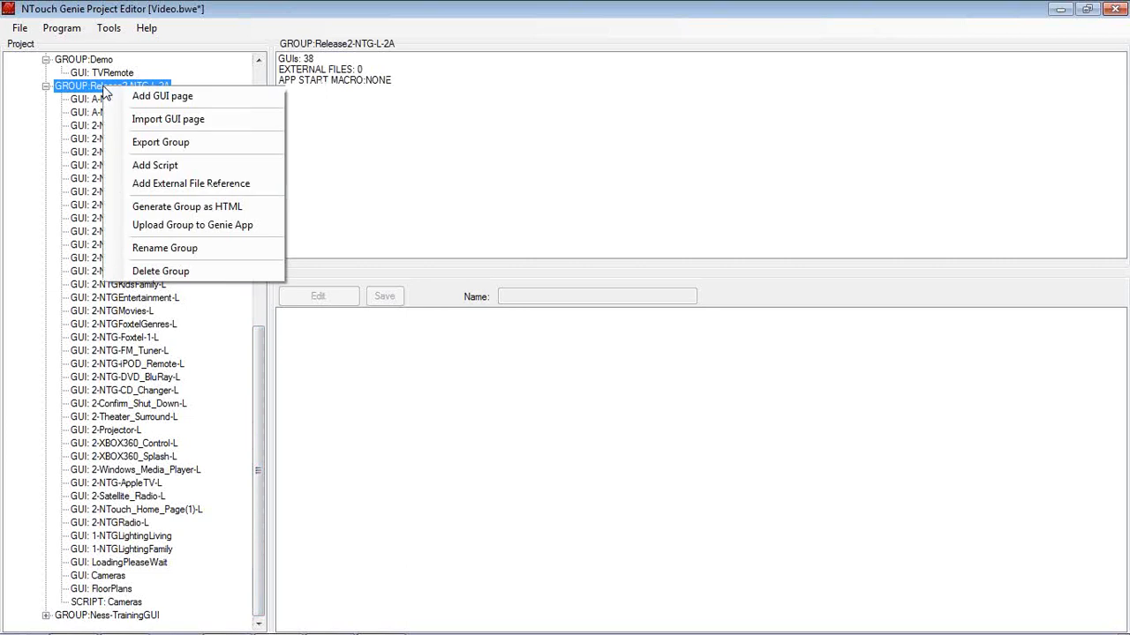
{"action": "left_click", "coordinate": [123, 98]}
{"action": "type", "text": "Security Control"}
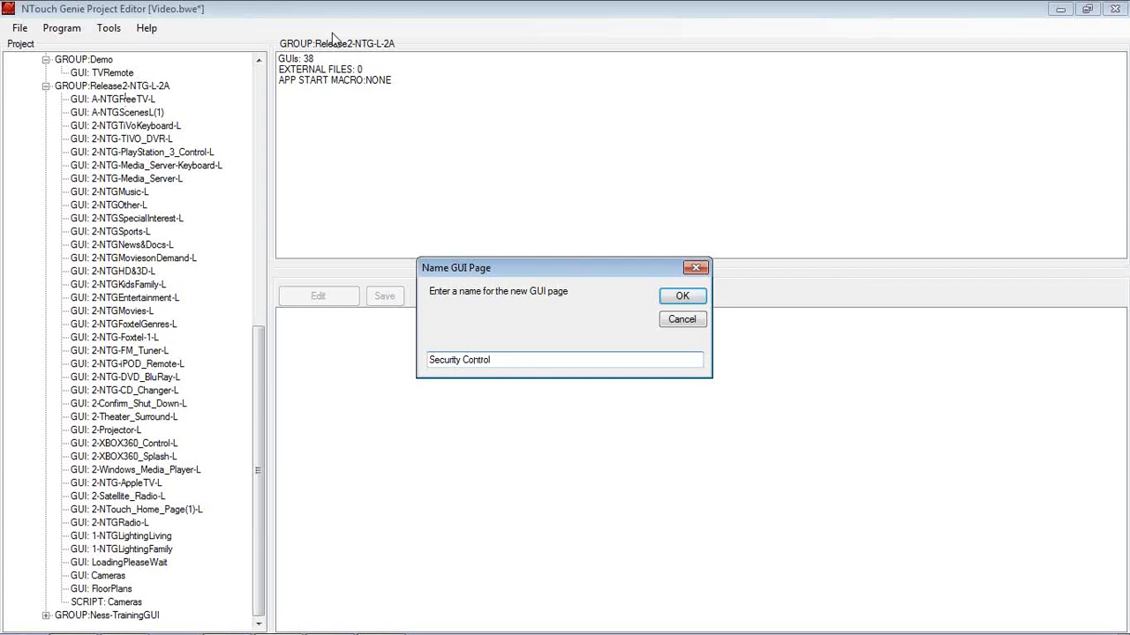
{"action": "left_click", "coordinate": [682, 296]}
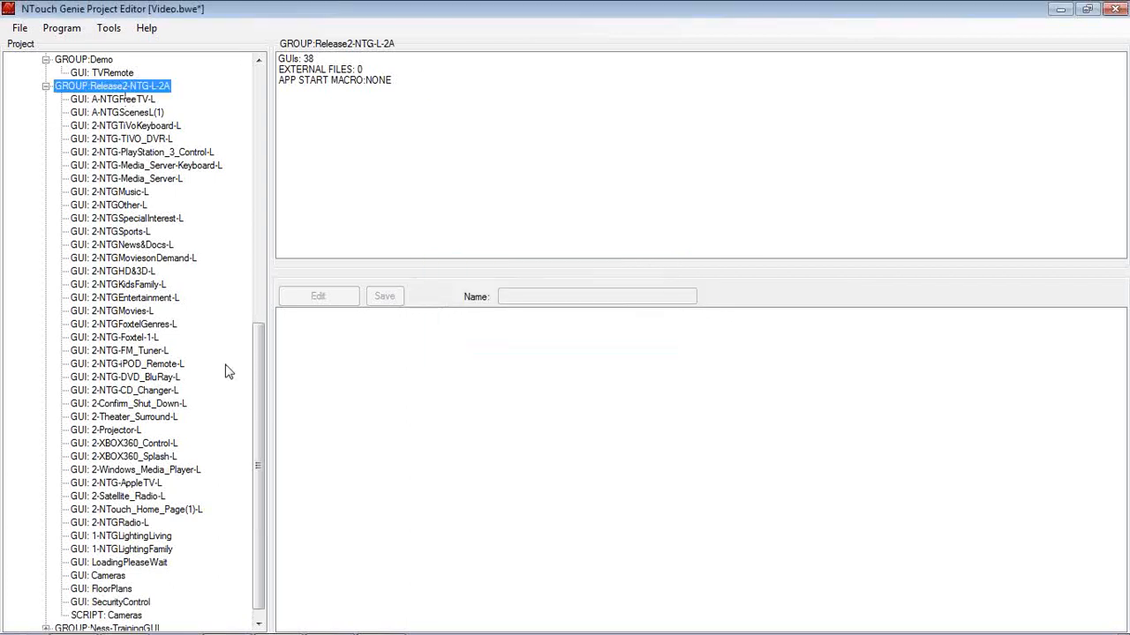
Open the SecurityControl page for editing, set its target screen resolution to iPad Landscape and reposition the editor window
{"action": "left_click", "coordinate": [132, 604]}
{"action": "right_click", "coordinate": [130, 606]}
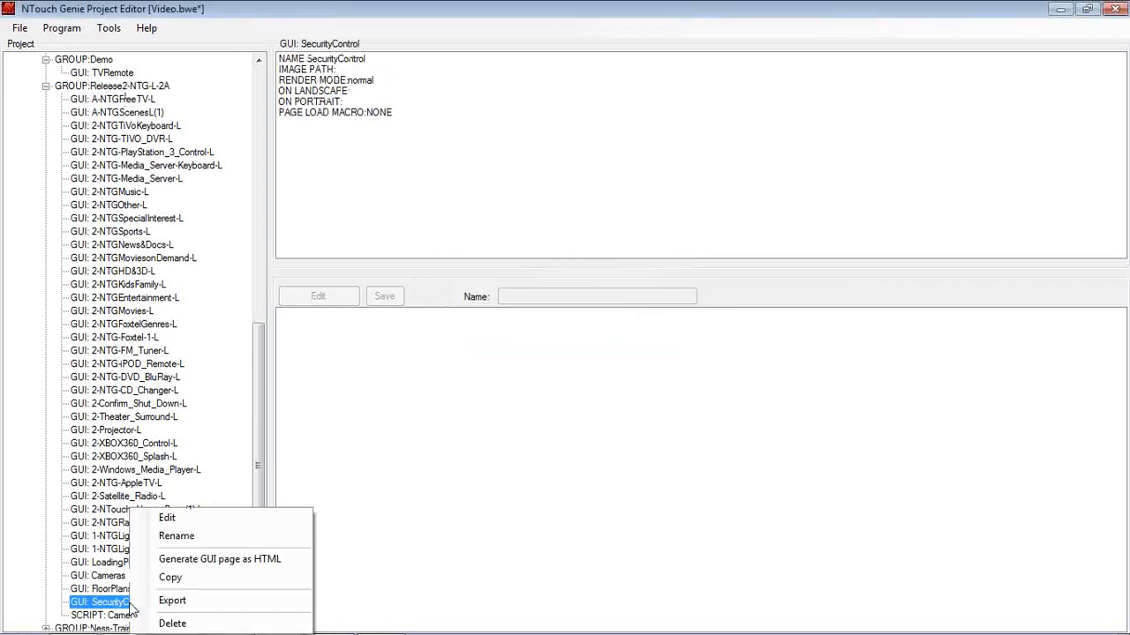
{"action": "left_click", "coordinate": [173, 523]}
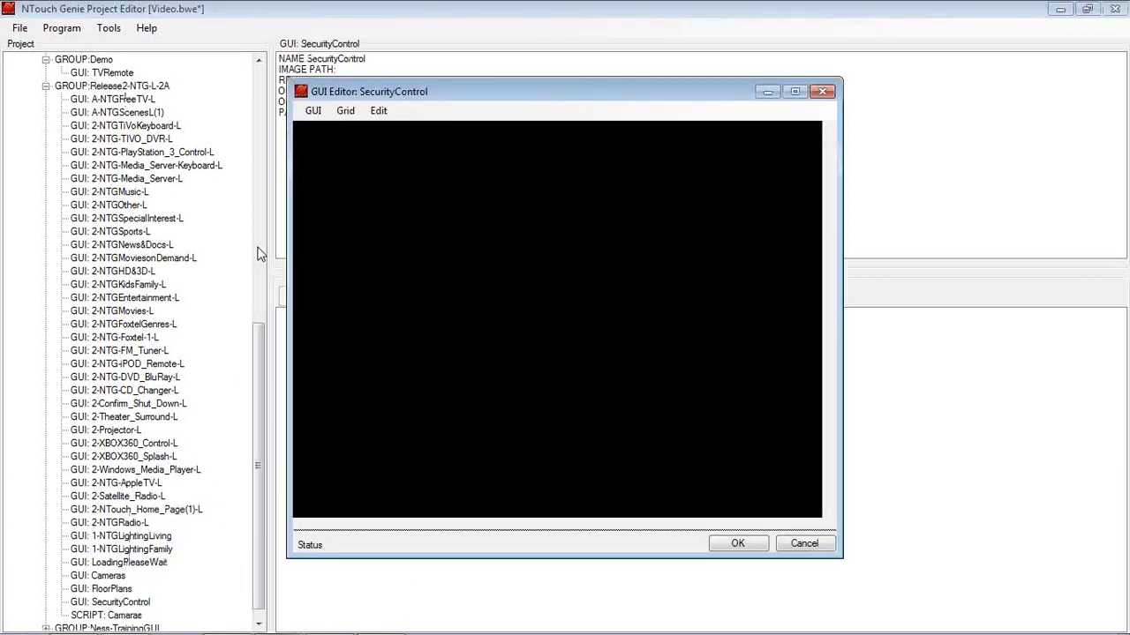
{"action": "left_click", "coordinate": [314, 111]}
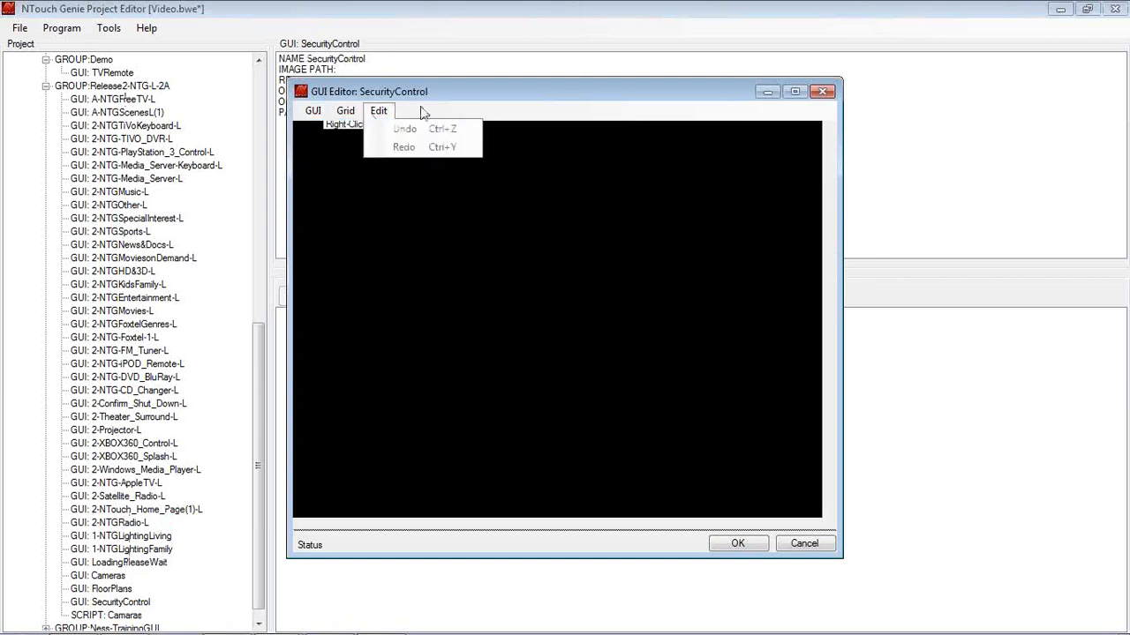
{"action": "left_click", "coordinate": [323, 114]}
{"action": "left_click", "coordinate": [323, 114]}
{"action": "left_click", "coordinate": [323, 113]}
{"action": "left_click", "coordinate": [320, 113]}
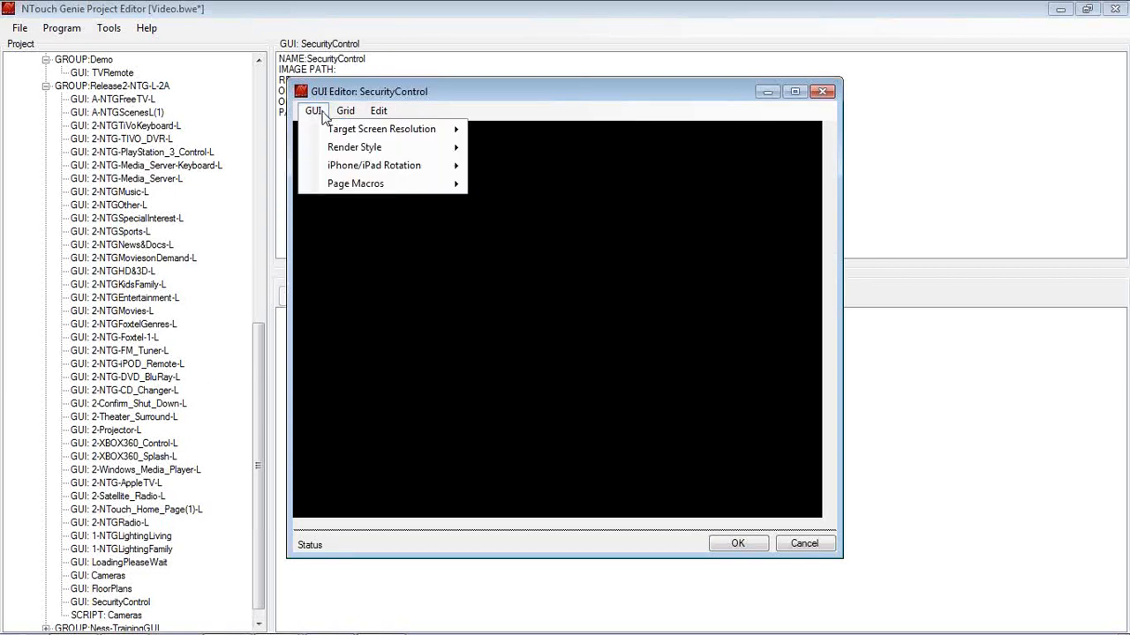
{"action": "mouse_move", "coordinate": [331, 131]}
{"action": "mouse_move", "coordinate": [507, 132]}
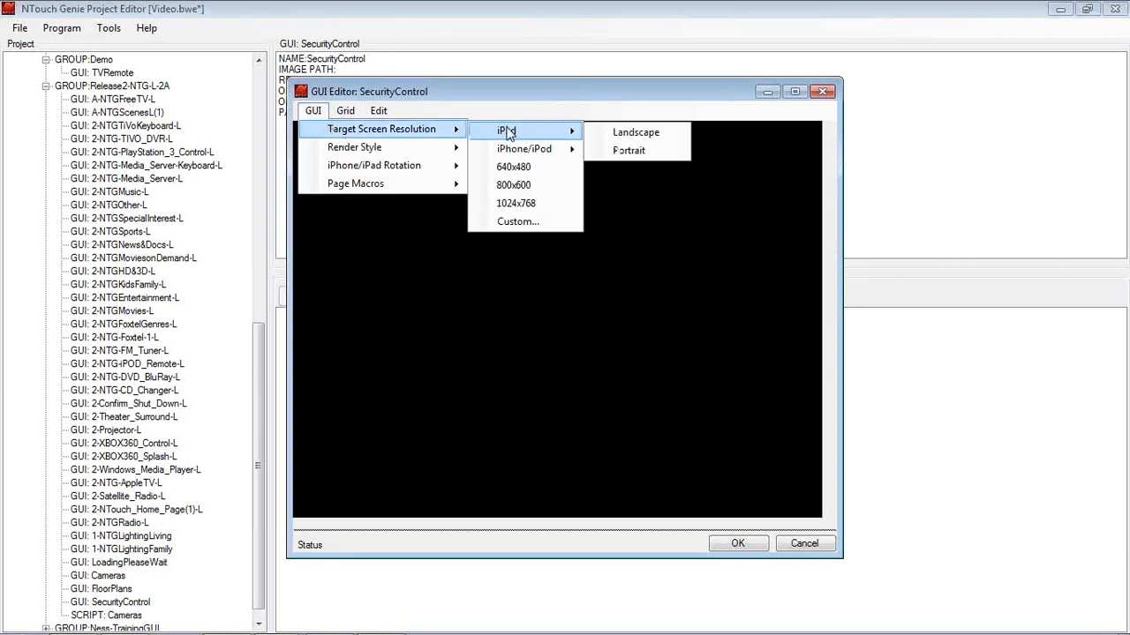
{"action": "left_click", "coordinate": [616, 132]}
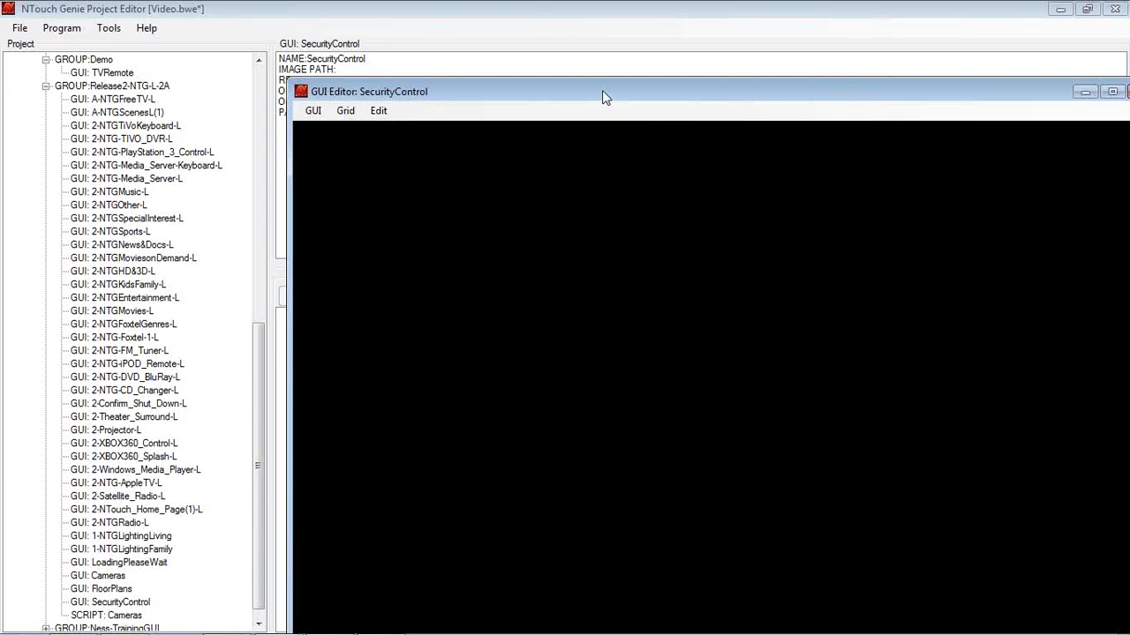
{"action": "left_click_drag", "start_coordinate": [602, 91], "coordinate": [434, 22]}
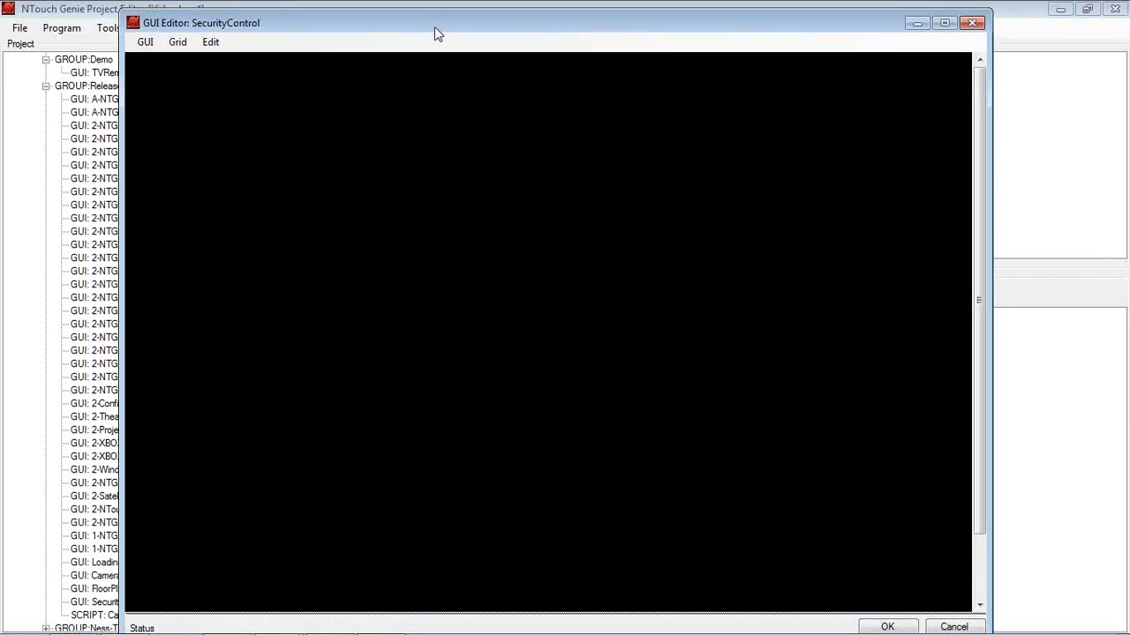
Set the SecurityControl page's background image to floor-plan.png and move the editor window clear of the project tree
{"action": "right_click", "coordinate": [444, 276]}
{"action": "mouse_move", "coordinate": [474, 286]}
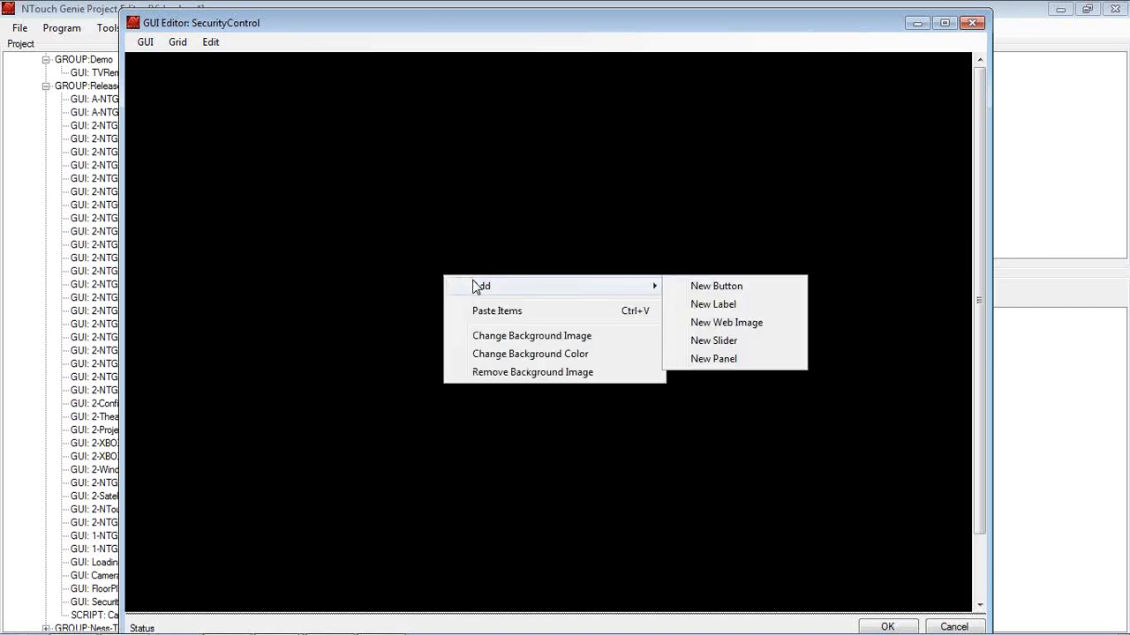
{"action": "left_click", "coordinate": [512, 335]}
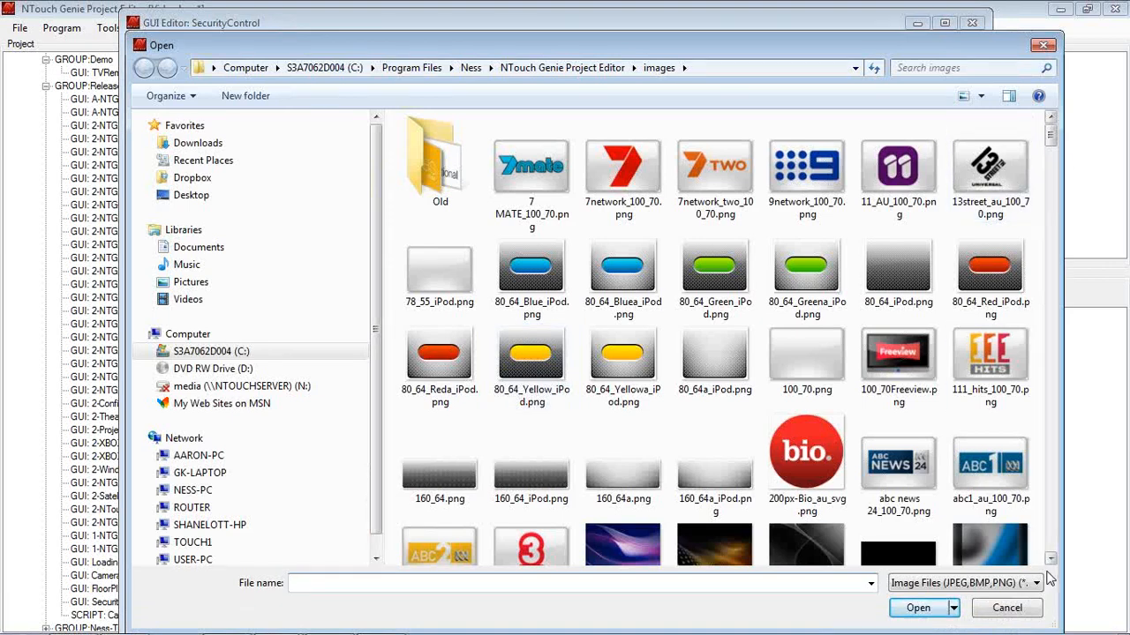
{"action": "left_click_drag", "start_coordinate": [1035, 83], "coordinate": [1035, 79]}
{"action": "left_click", "coordinate": [1067, 78]}
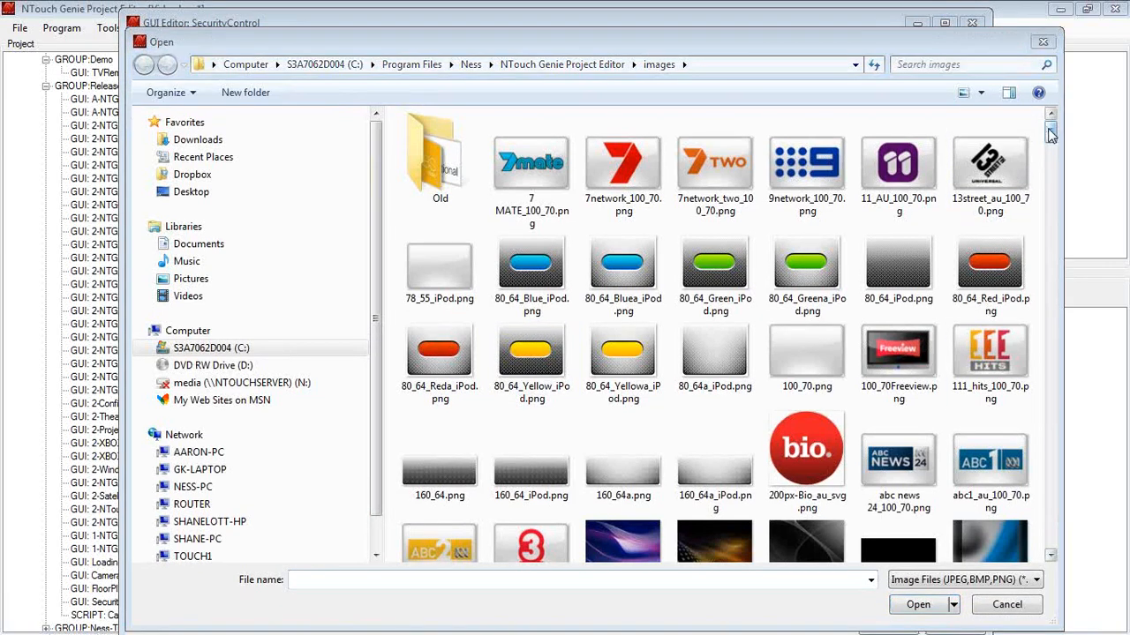
{"action": "left_click_drag", "start_coordinate": [1050, 132], "coordinate": [1059, 209]}
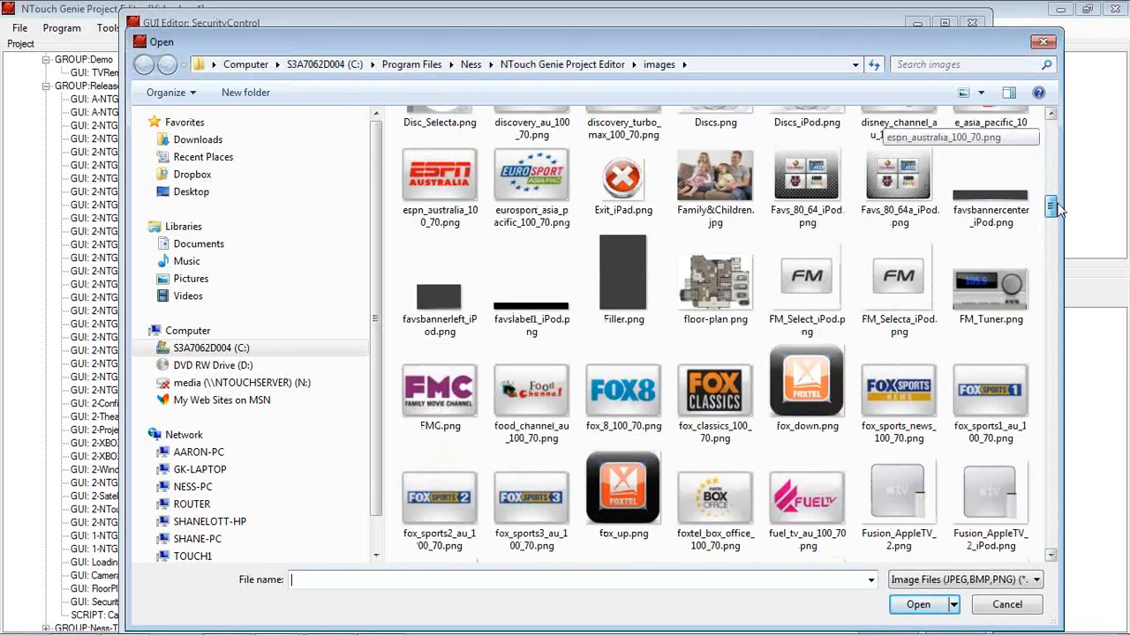
{"action": "left_click", "coordinate": [710, 276]}
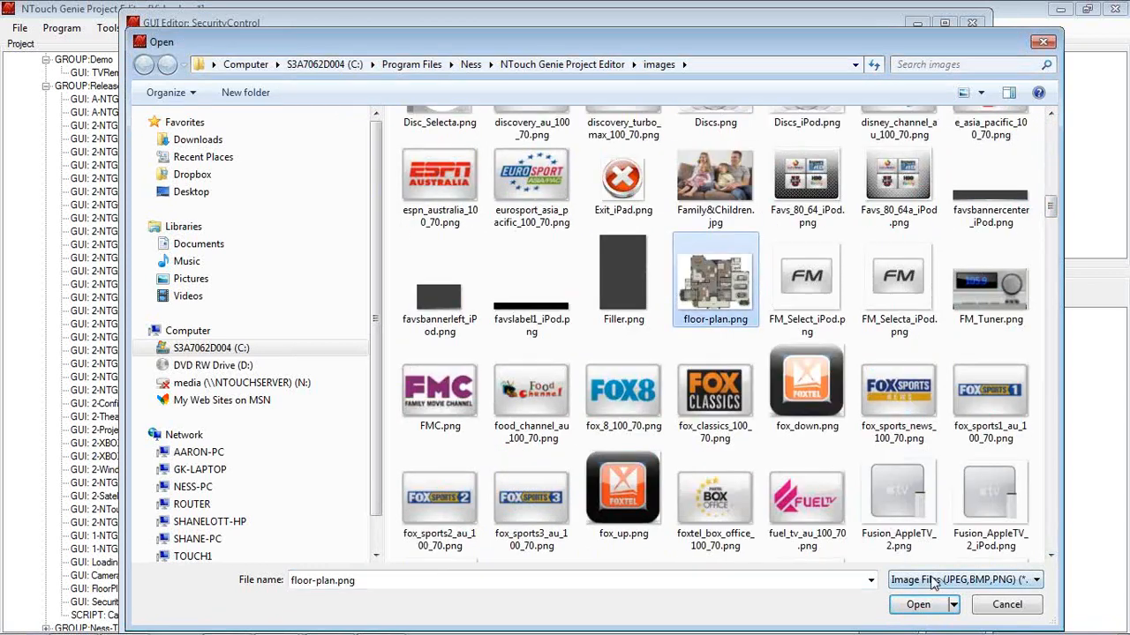
{"action": "left_click", "coordinate": [922, 607]}
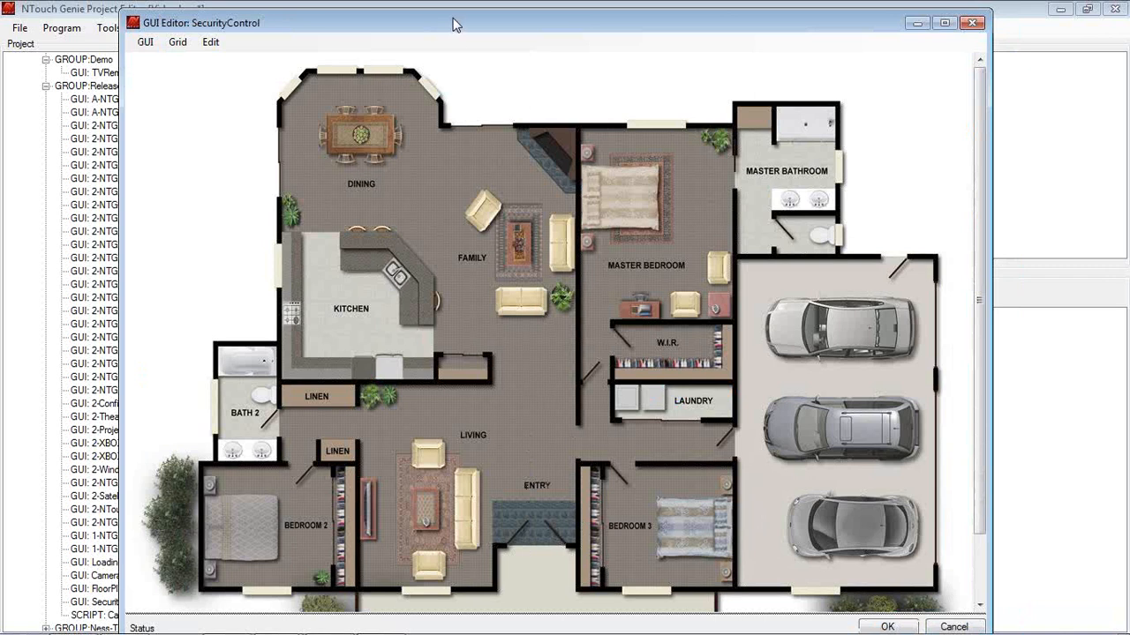
{"action": "left_click_drag", "start_coordinate": [456, 22], "coordinate": [600, 20]}
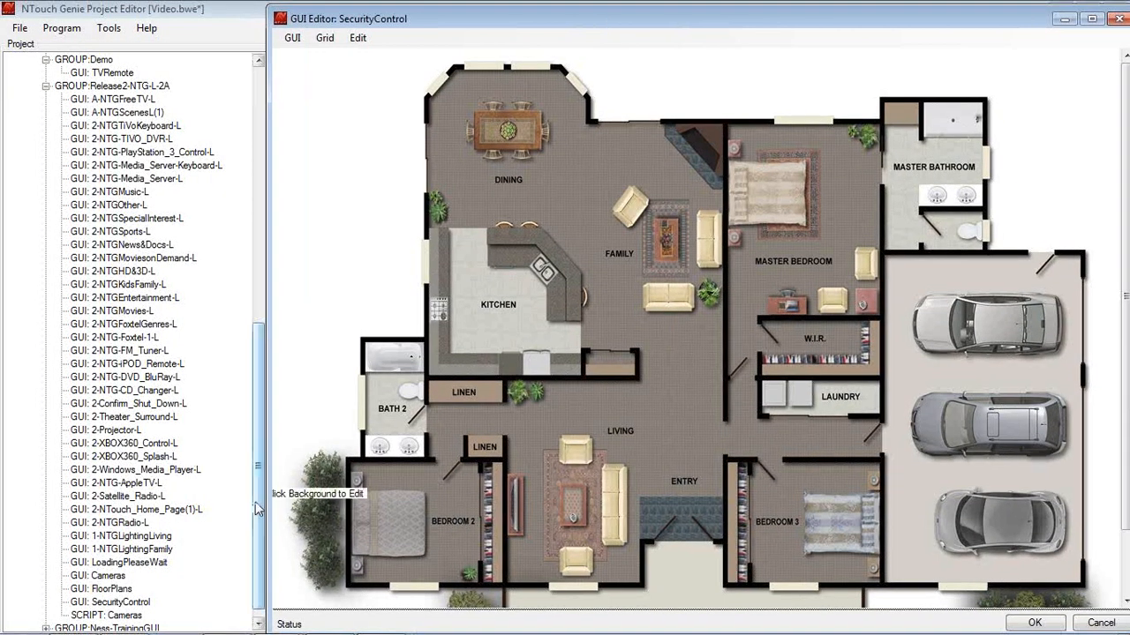
{"action": "left_click", "coordinate": [69, 621]}
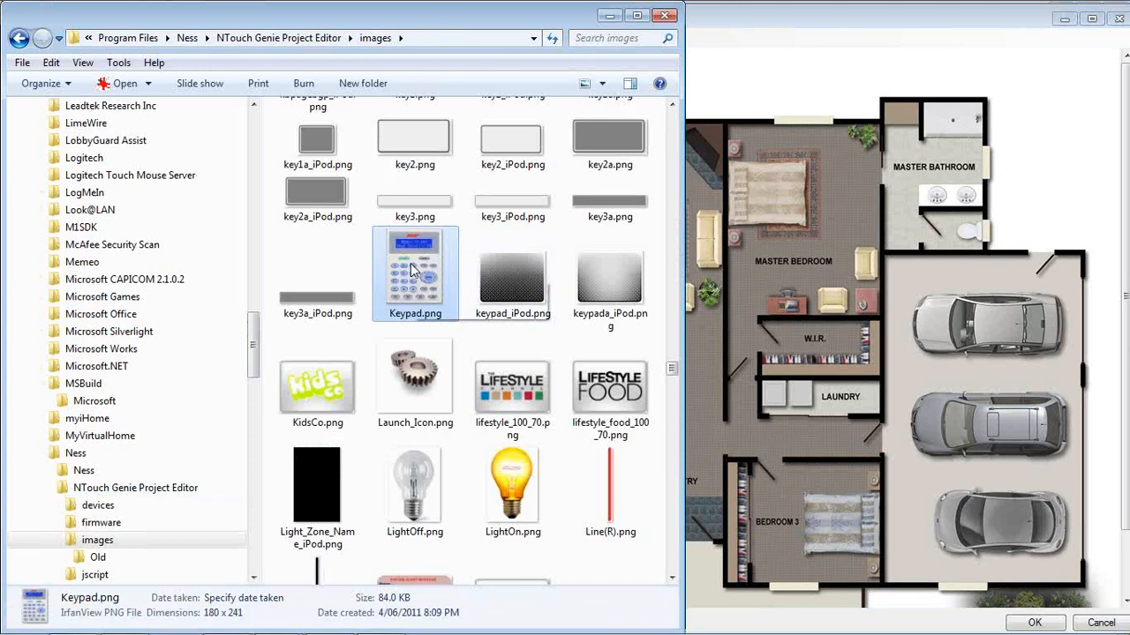
{"action": "left_click_drag", "start_coordinate": [409, 269], "coordinate": [765, 103]}
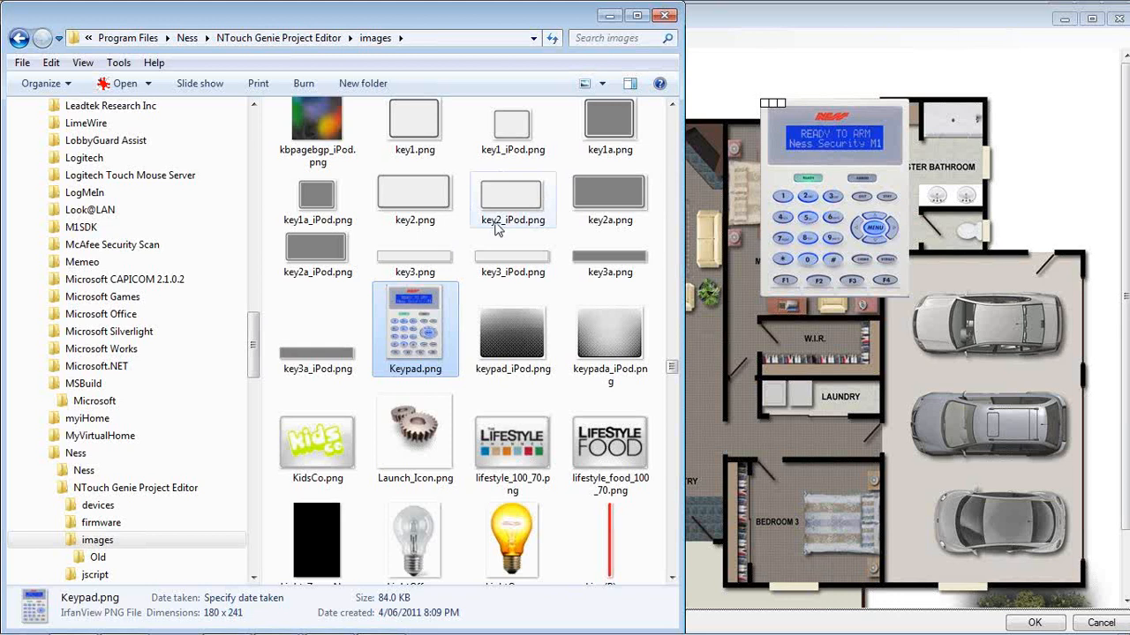
{"action": "left_click_drag", "start_coordinate": [415, 327], "coordinate": [806, 182]}
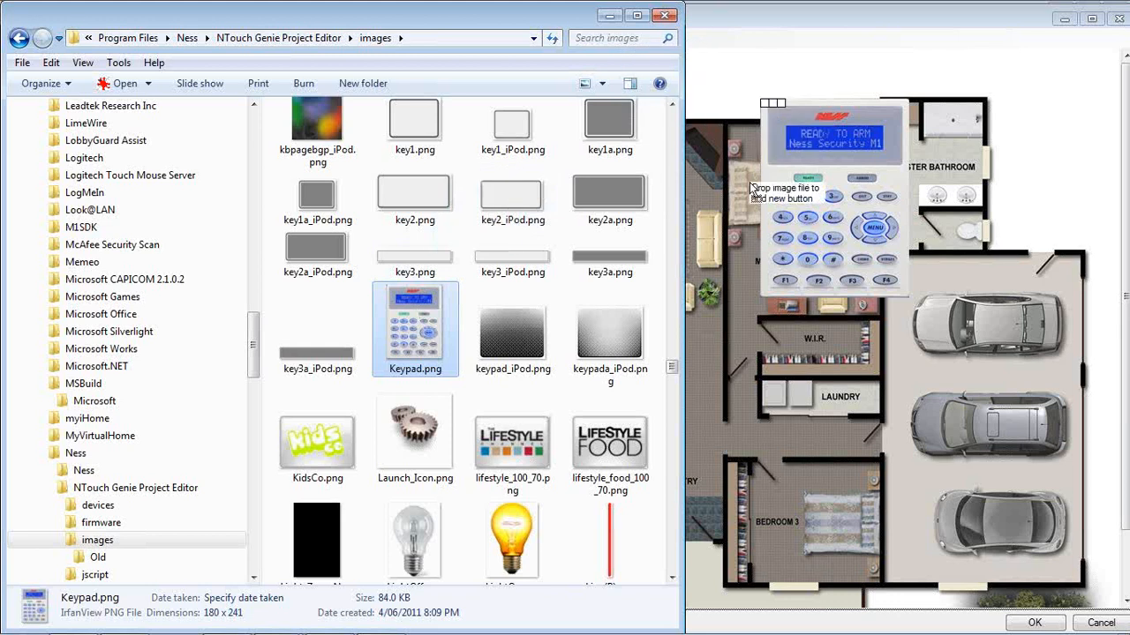
{"action": "left_click", "coordinate": [803, 213]}
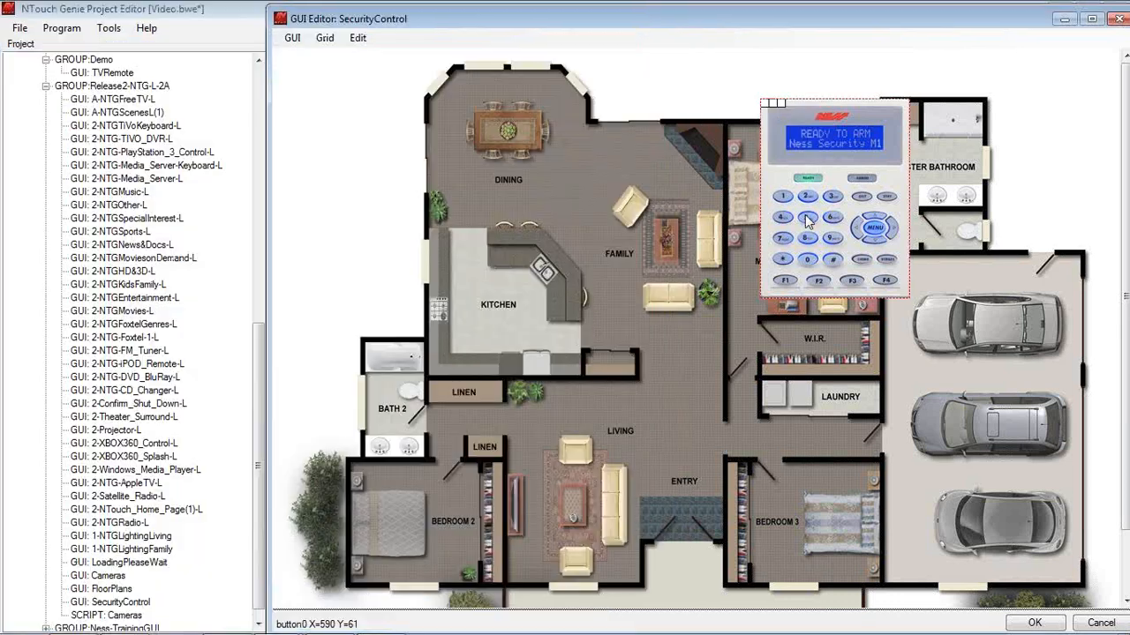
{"action": "key", "text": "Delete"}
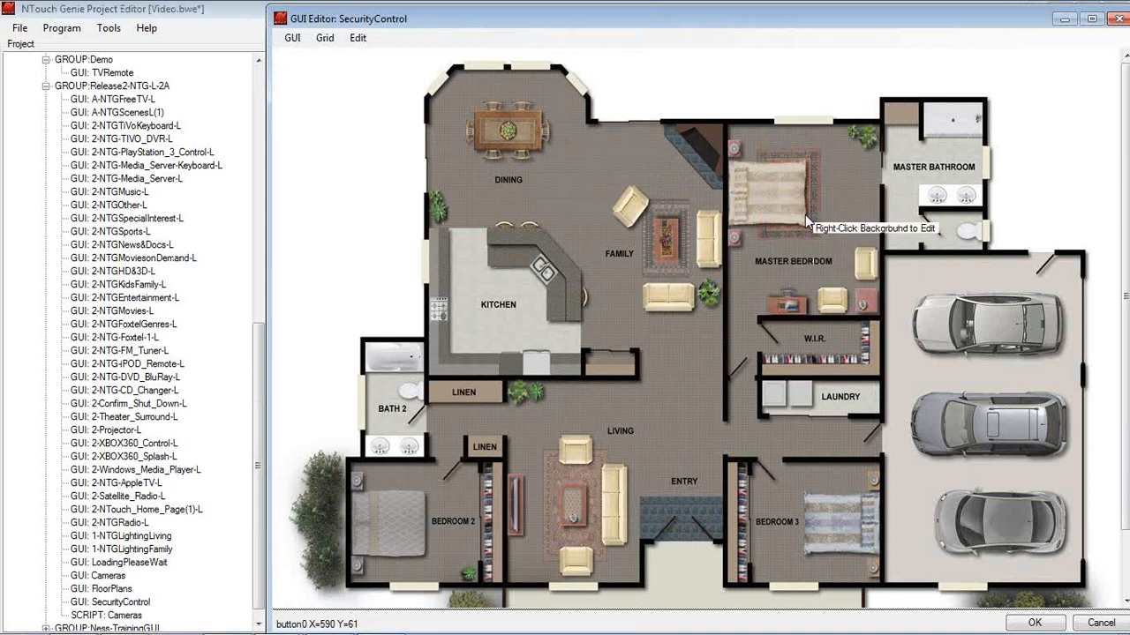
Add a new panel with the Keypad.png image, then enlarge and position it over the family and master bedroom area of the floor plan
{"action": "right_click", "coordinate": [653, 92]}
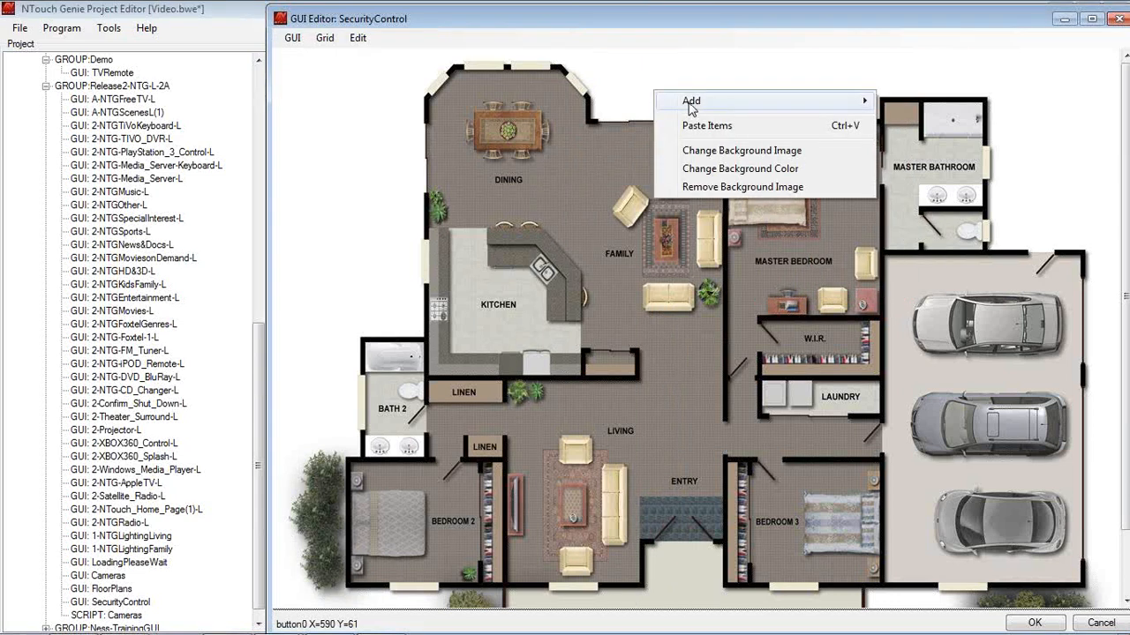
{"action": "mouse_move", "coordinate": [690, 103]}
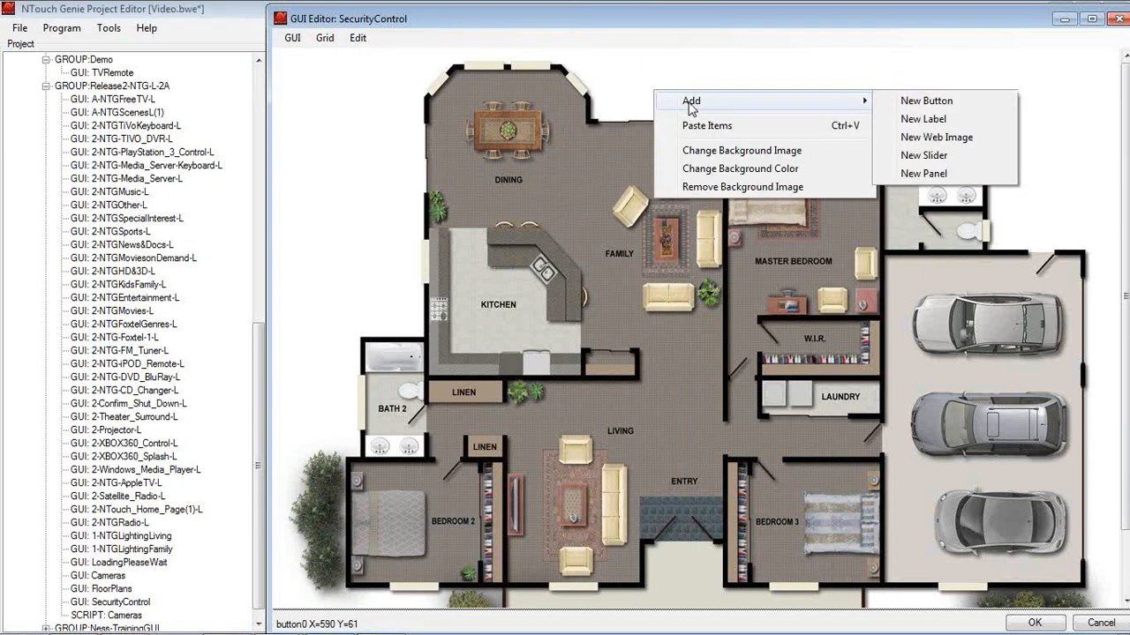
{"action": "left_click", "coordinate": [927, 174]}
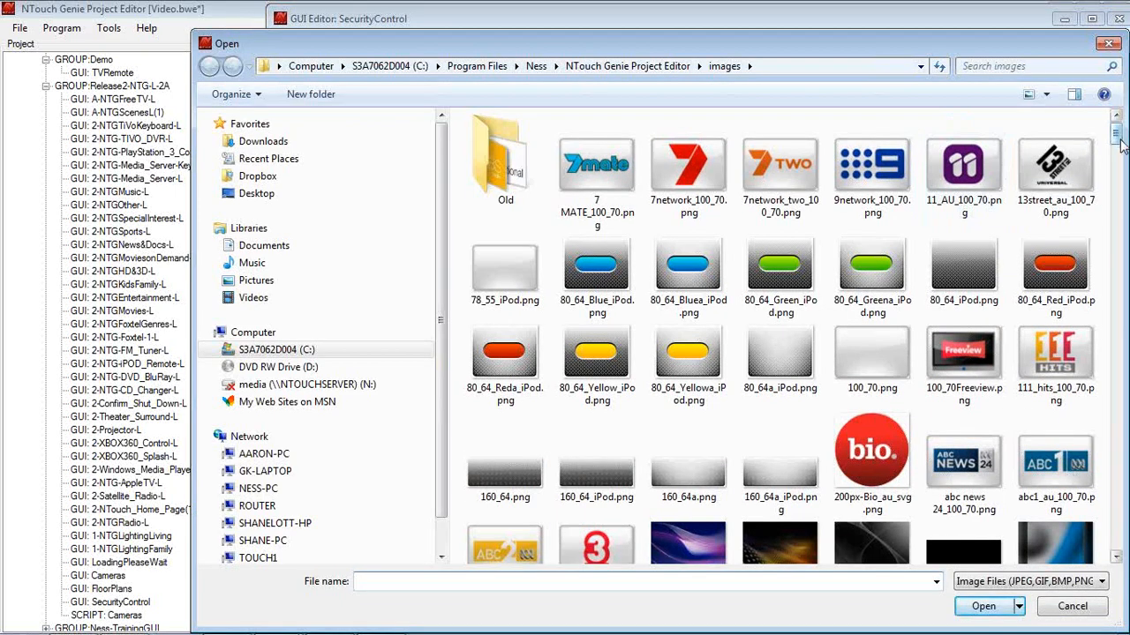
{"action": "left_click_drag", "start_coordinate": [1117, 134], "coordinate": [1125, 256]}
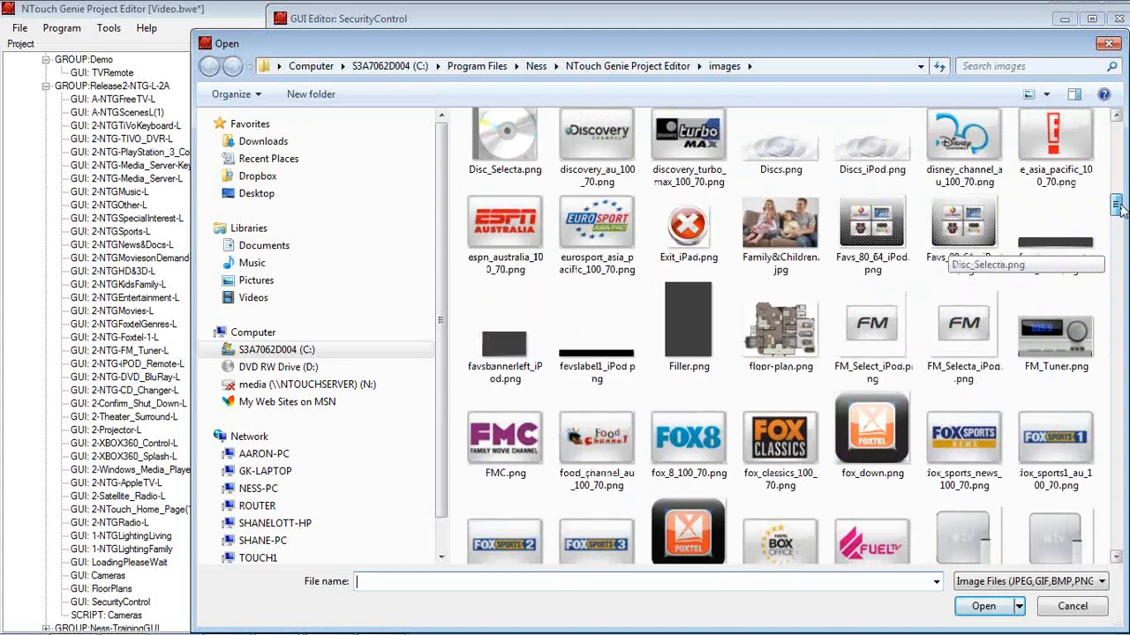
{"action": "left_click_drag", "start_coordinate": [1118, 206], "coordinate": [1118, 369]}
{"action": "left_click", "coordinate": [510, 286]}
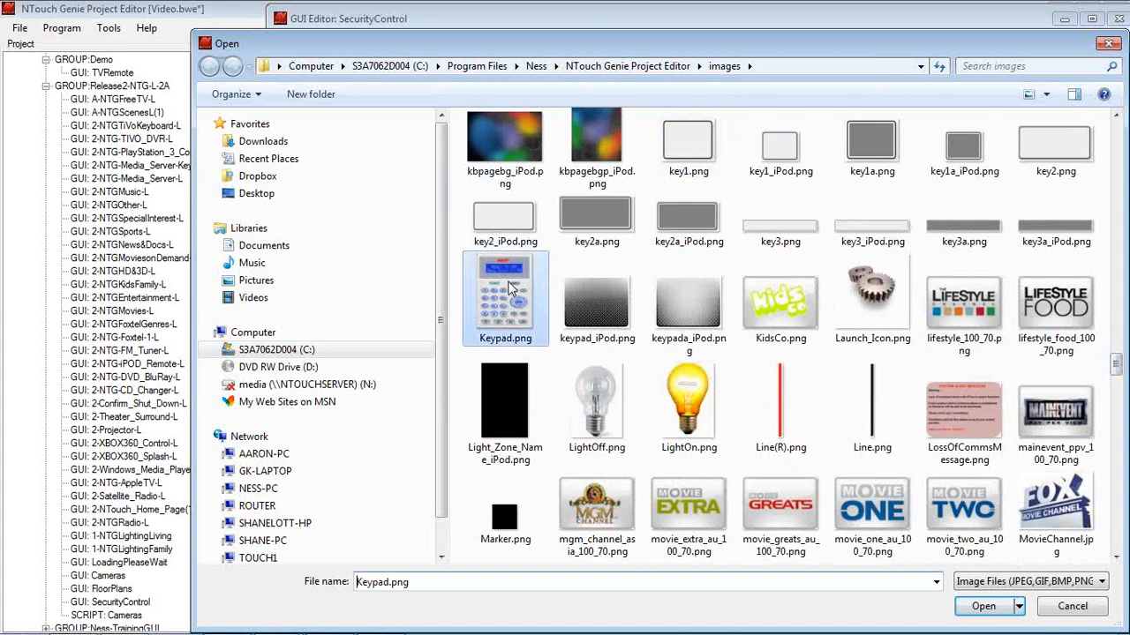
{"action": "left_click", "coordinate": [964, 607]}
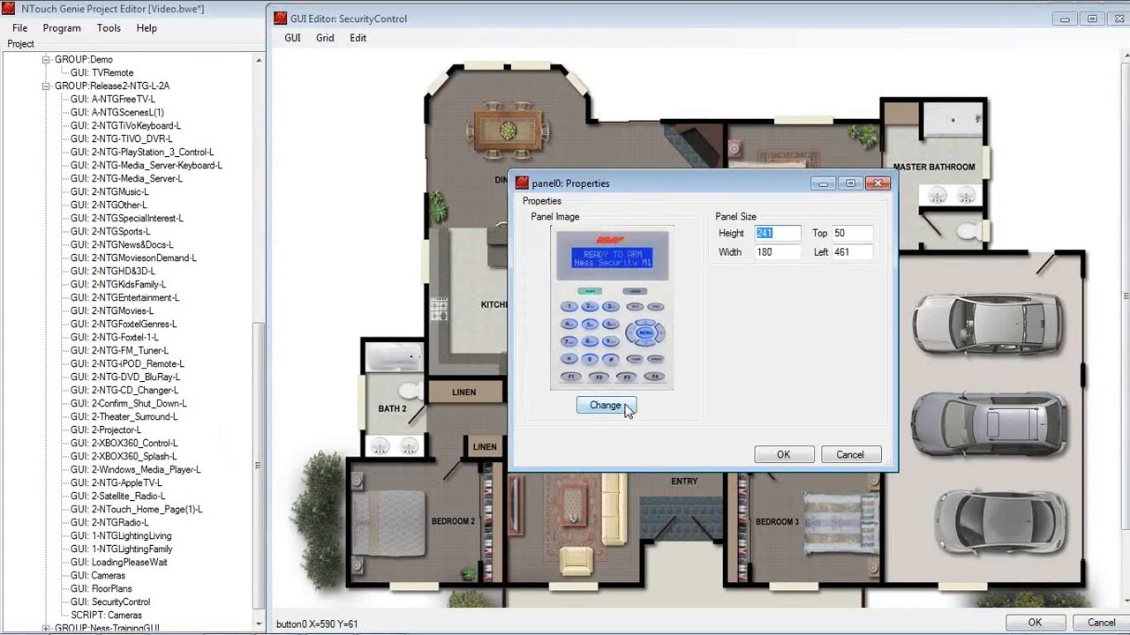
{"action": "left_click", "coordinate": [780, 459]}
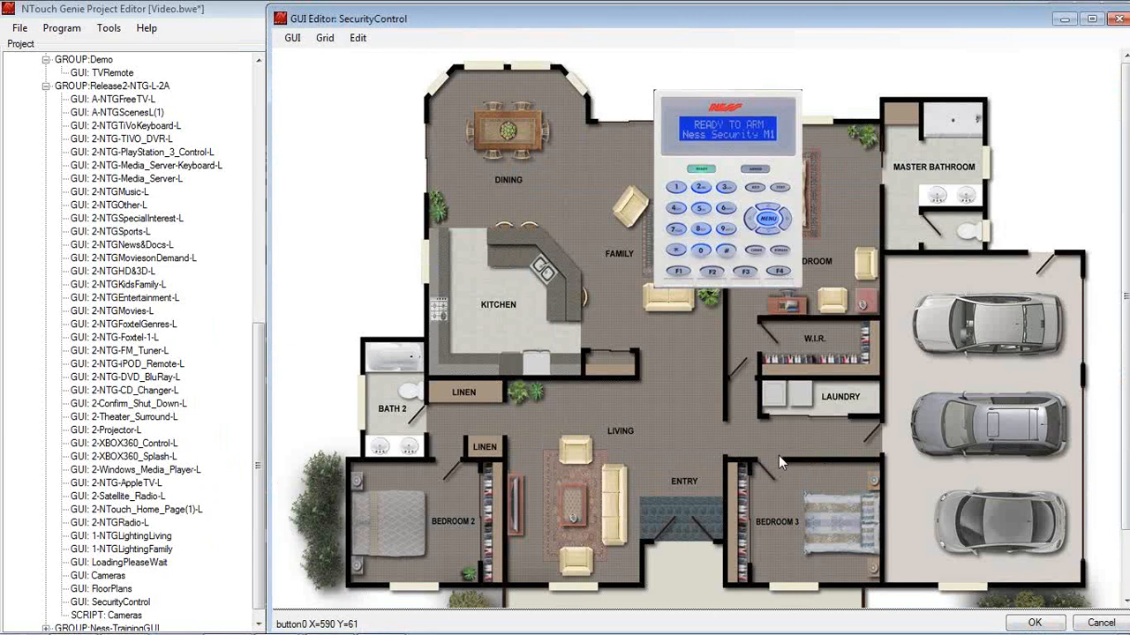
{"action": "left_click_drag", "start_coordinate": [670, 346], "coordinate": [869, 134]}
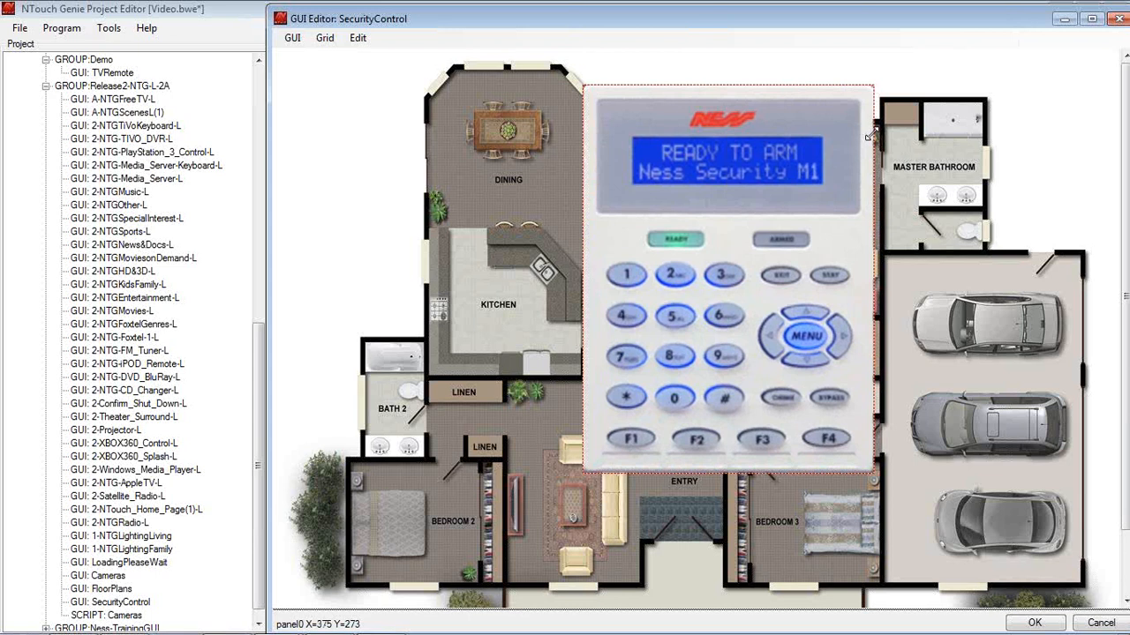
{"action": "left_click_drag", "start_coordinate": [686, 336], "coordinate": [666, 329]}
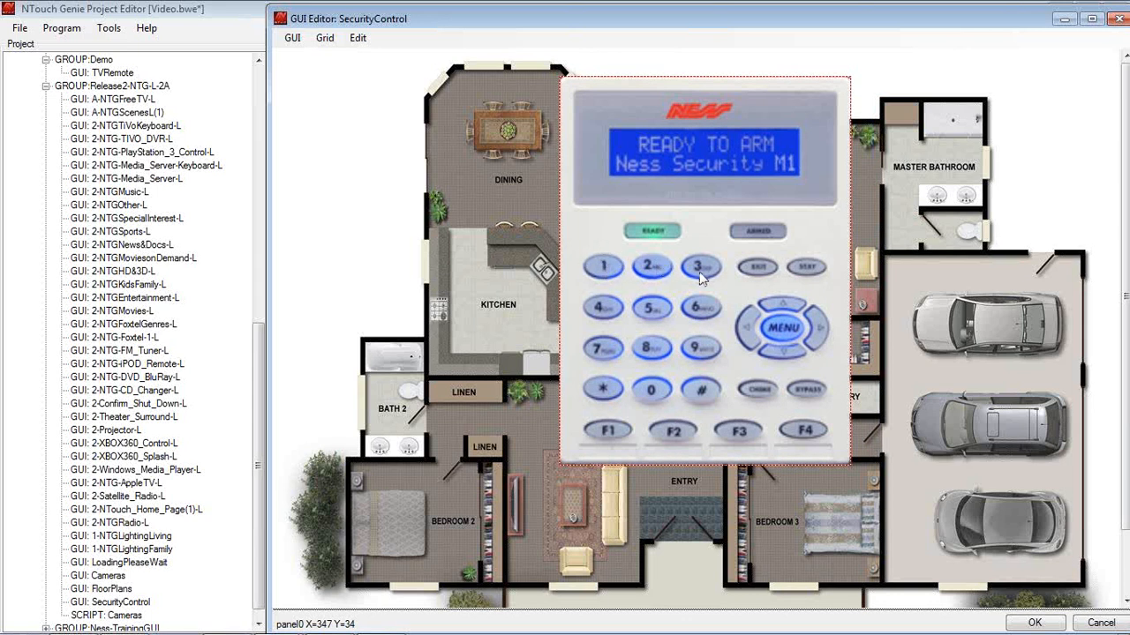
Add a button over Bedroom 3 from blank_page_icon.png in the images folder and apply BLANK Down50.png as its pressed image
{"action": "left_click", "coordinate": [72, 621]}
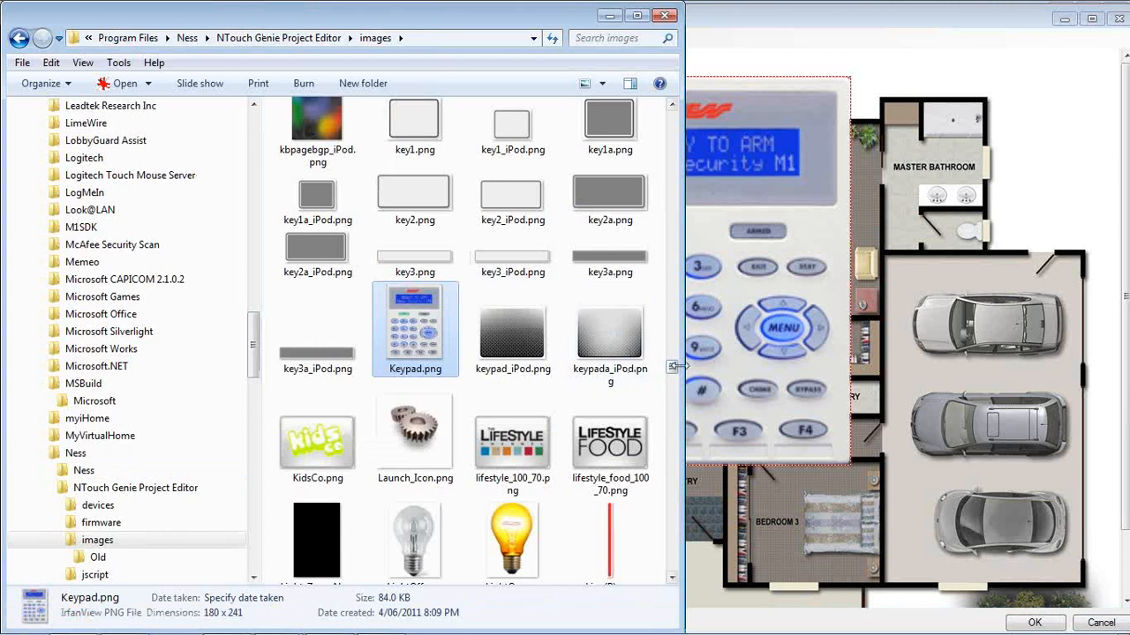
{"action": "left_click_drag", "start_coordinate": [671, 370], "coordinate": [671, 325]}
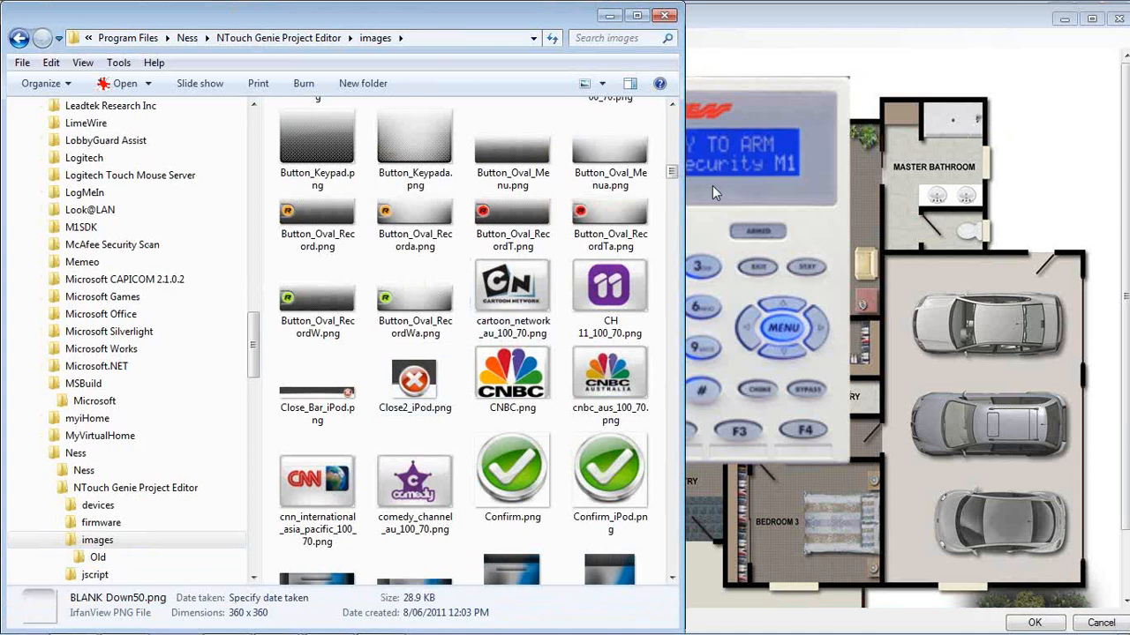
{"action": "scroll", "coordinate": [670, 169], "scroll_direction": "up", "scroll_amount": 3}
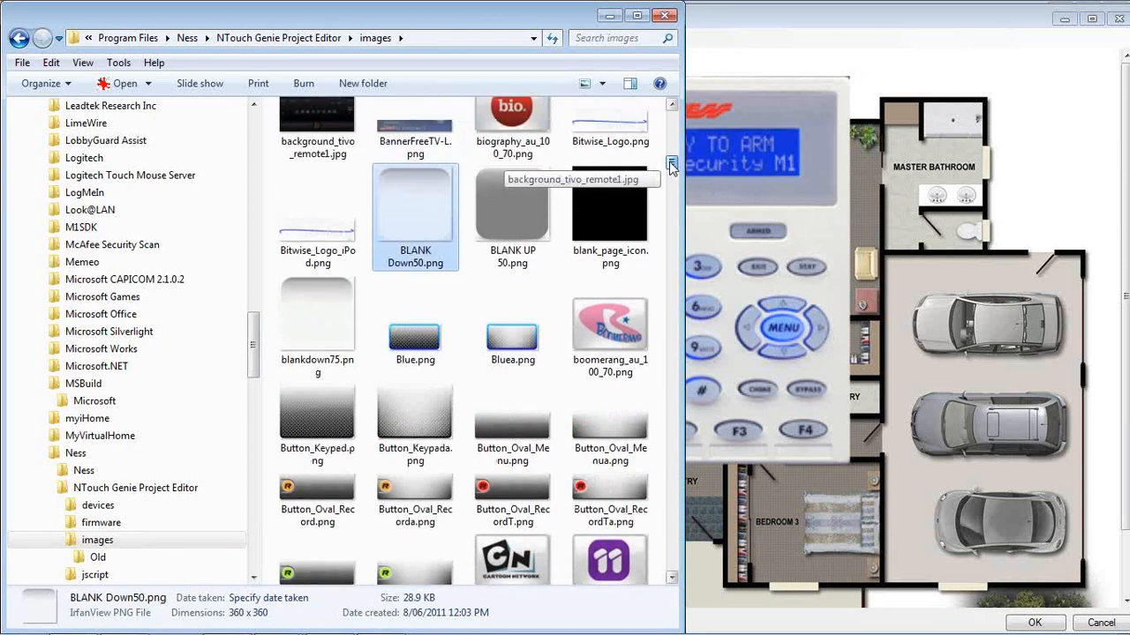
{"action": "scroll", "coordinate": [671, 167], "scroll_direction": "up", "scroll_amount": 1}
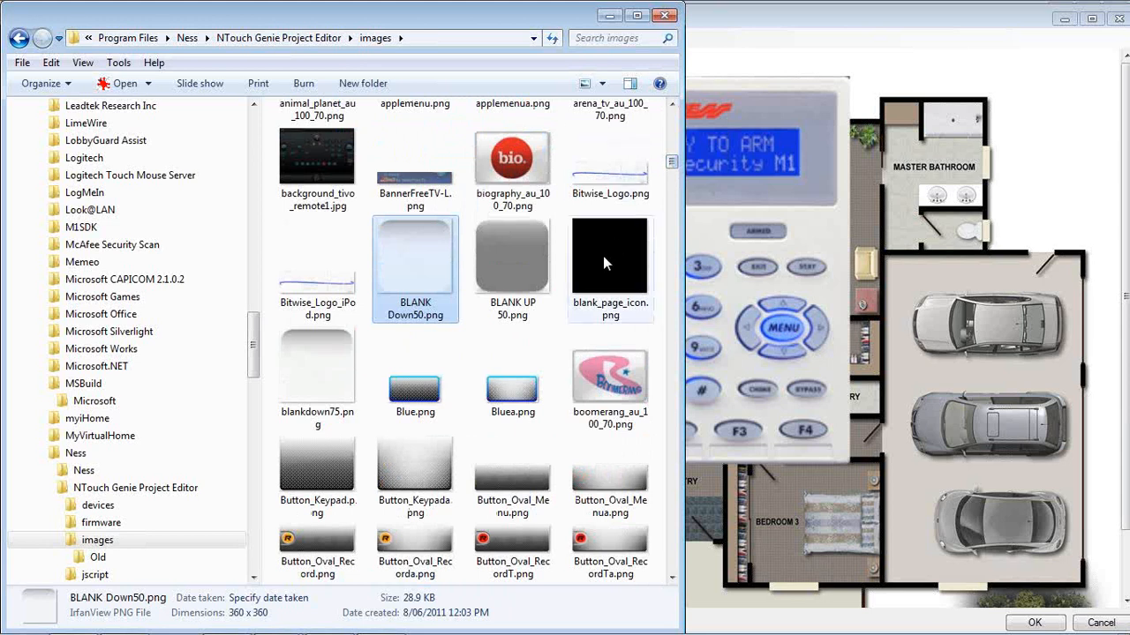
{"action": "left_click_drag", "start_coordinate": [601, 265], "coordinate": [765, 499]}
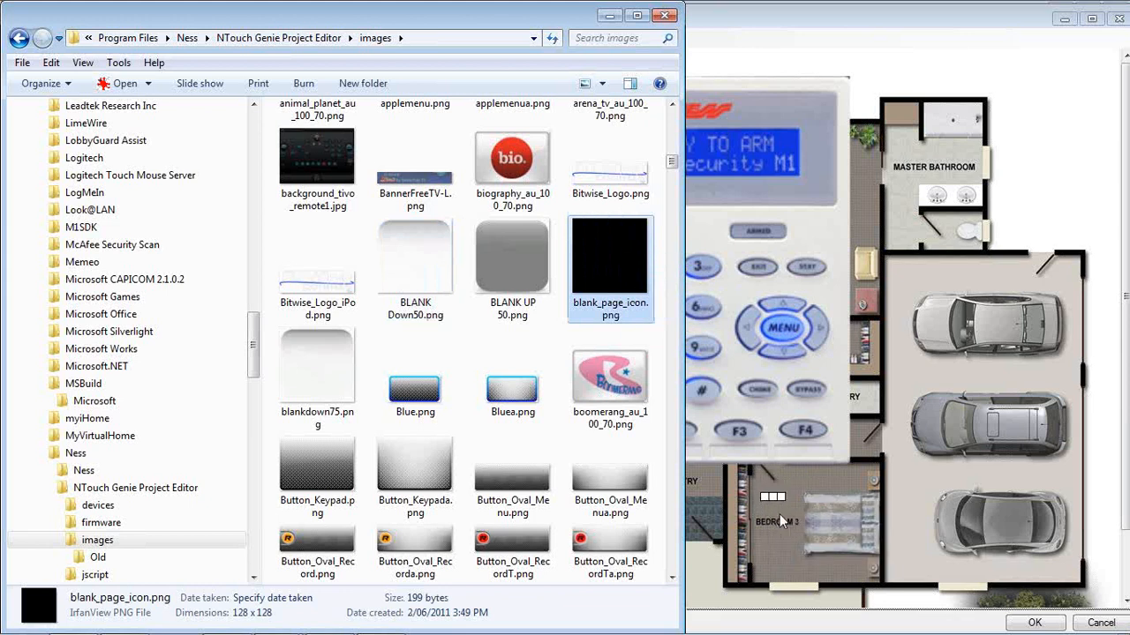
{"action": "left_click", "coordinate": [779, 514]}
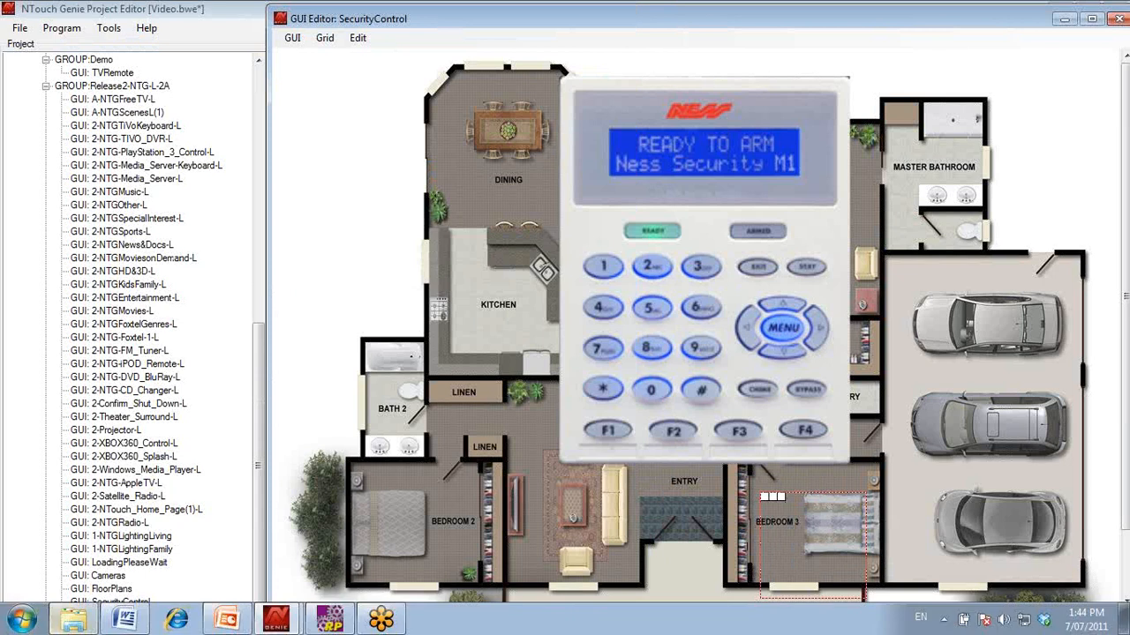
{"action": "left_click", "coordinate": [74, 620]}
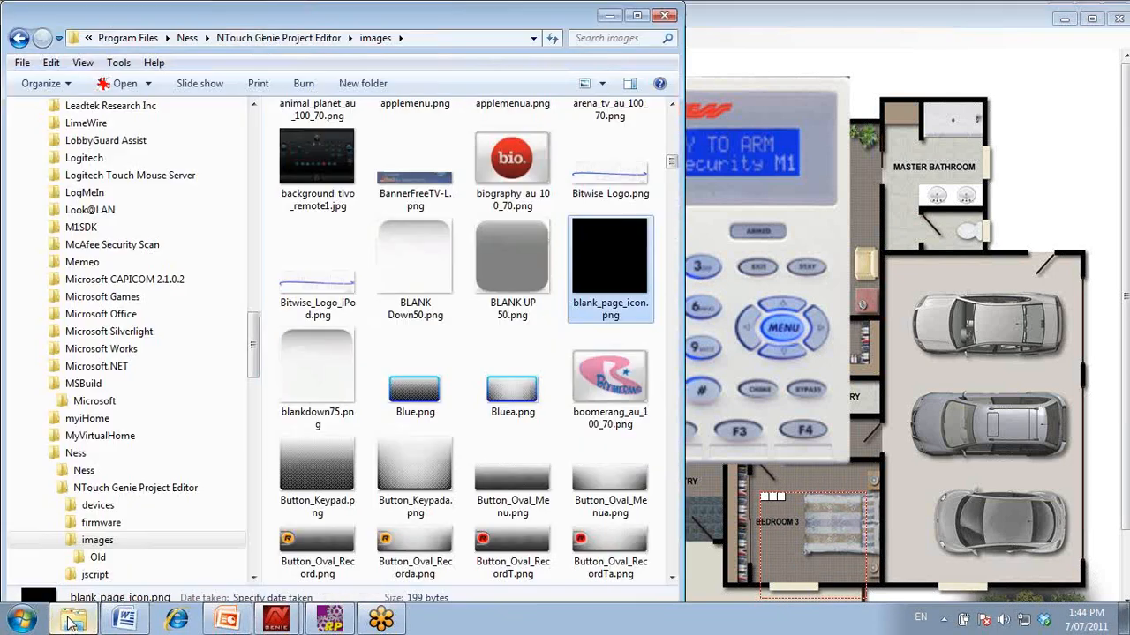
{"action": "left_click", "coordinate": [398, 270]}
{"action": "left_click_drag", "start_coordinate": [398, 267], "coordinate": [801, 537]}
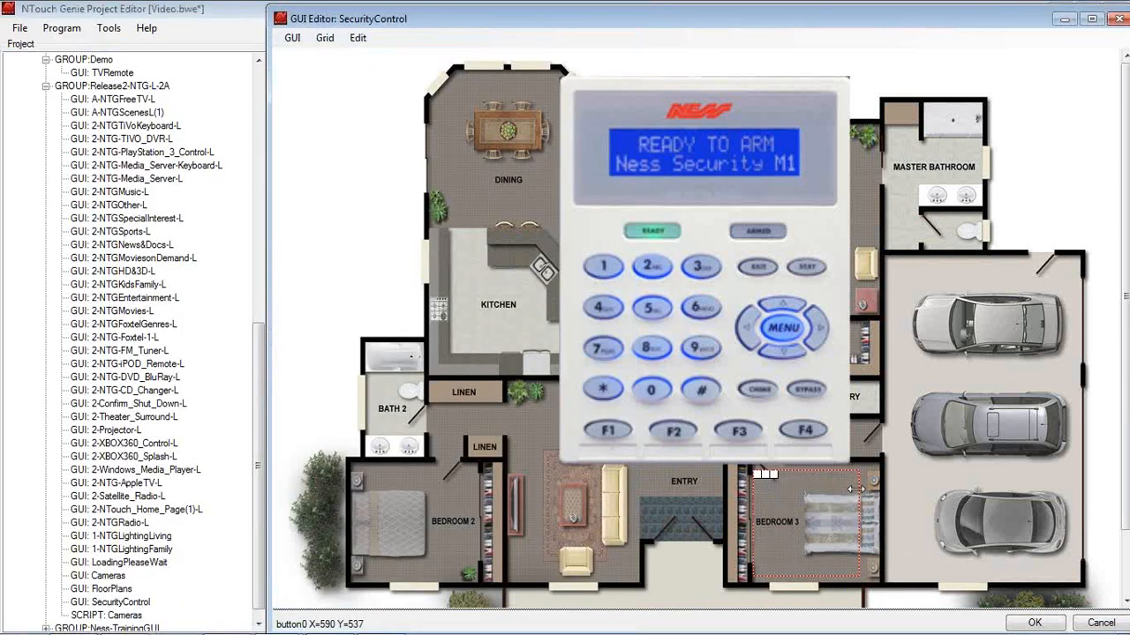
Move the blank button onto the keypad panel and shrink it to cover the 1 key
{"action": "right_click", "coordinate": [797, 497]}
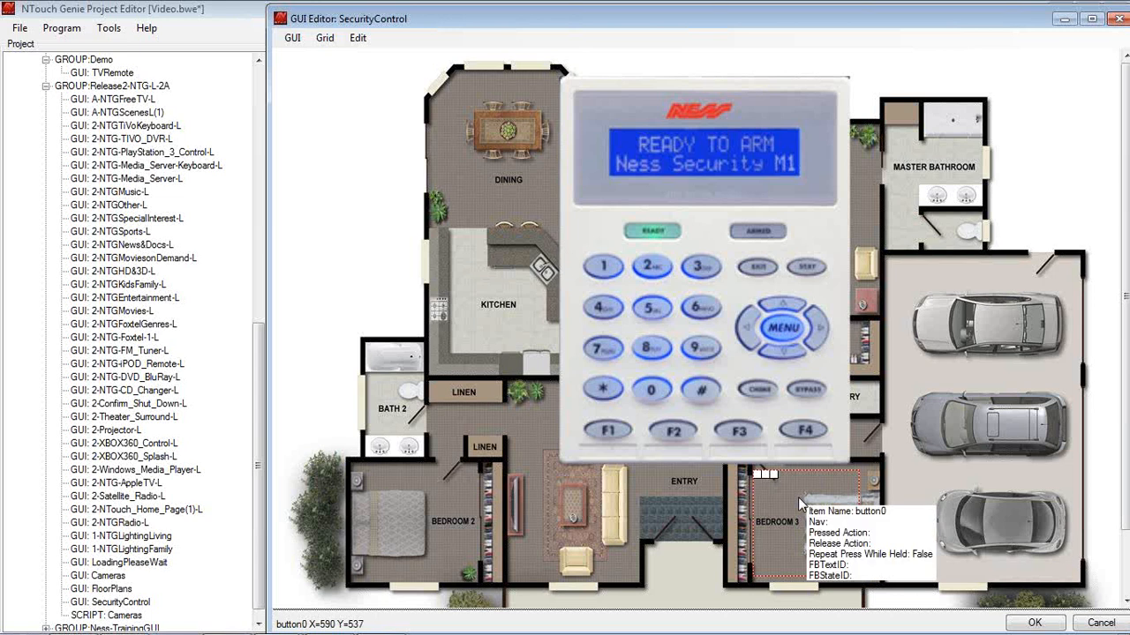
{"action": "left_click", "coordinate": [798, 497]}
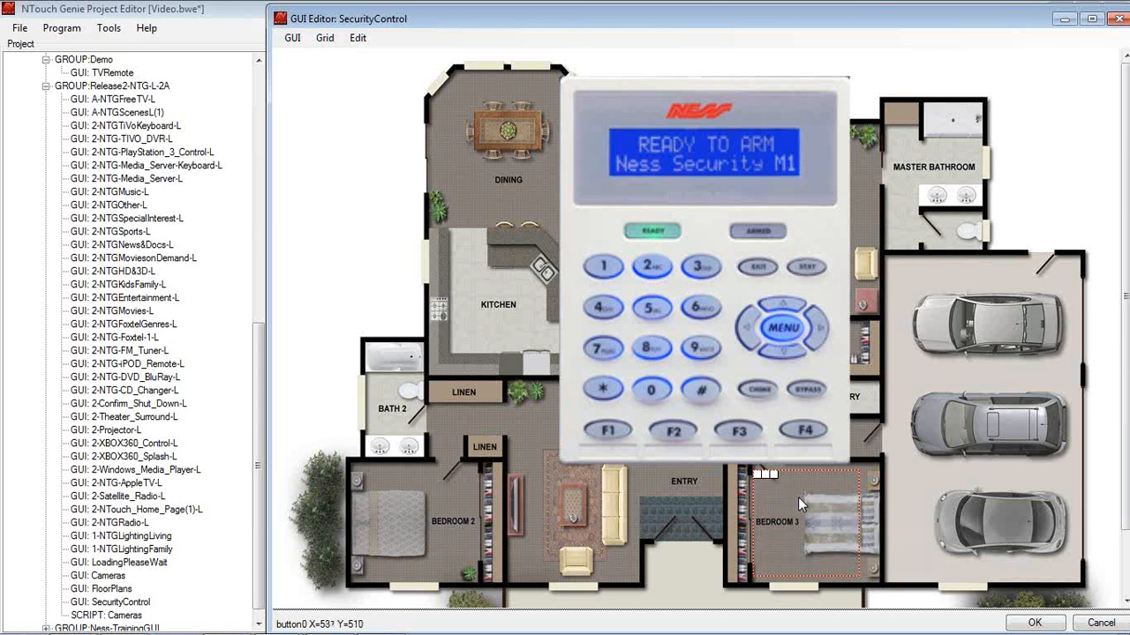
{"action": "left_click_drag", "start_coordinate": [798, 497], "coordinate": [609, 239]}
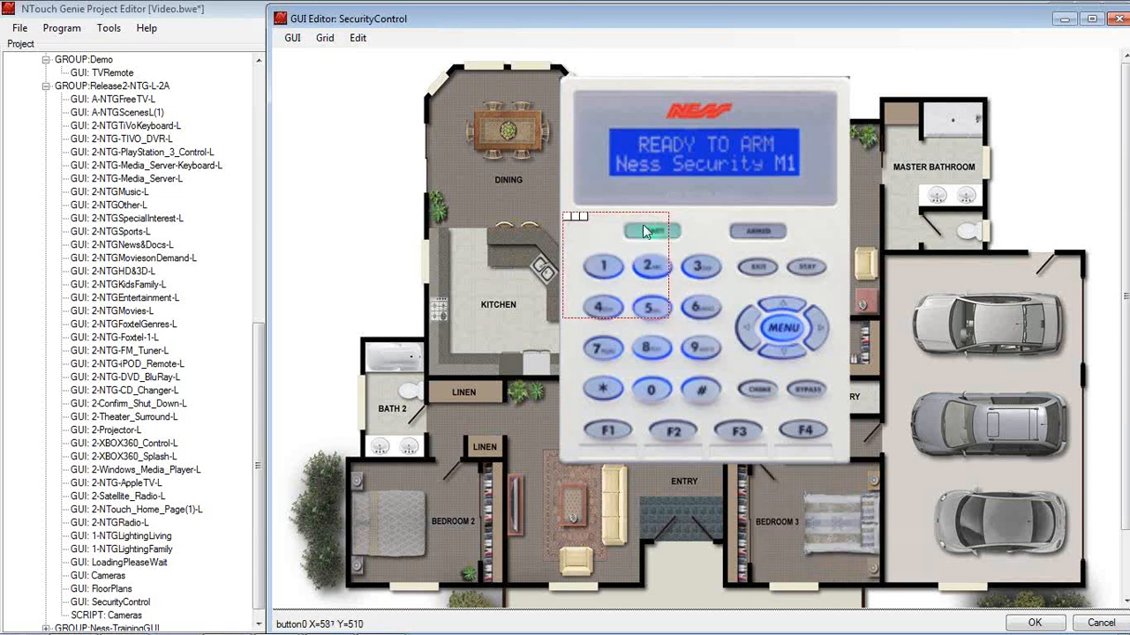
{"action": "left_click_drag", "start_coordinate": [668, 211], "coordinate": [606, 274]}
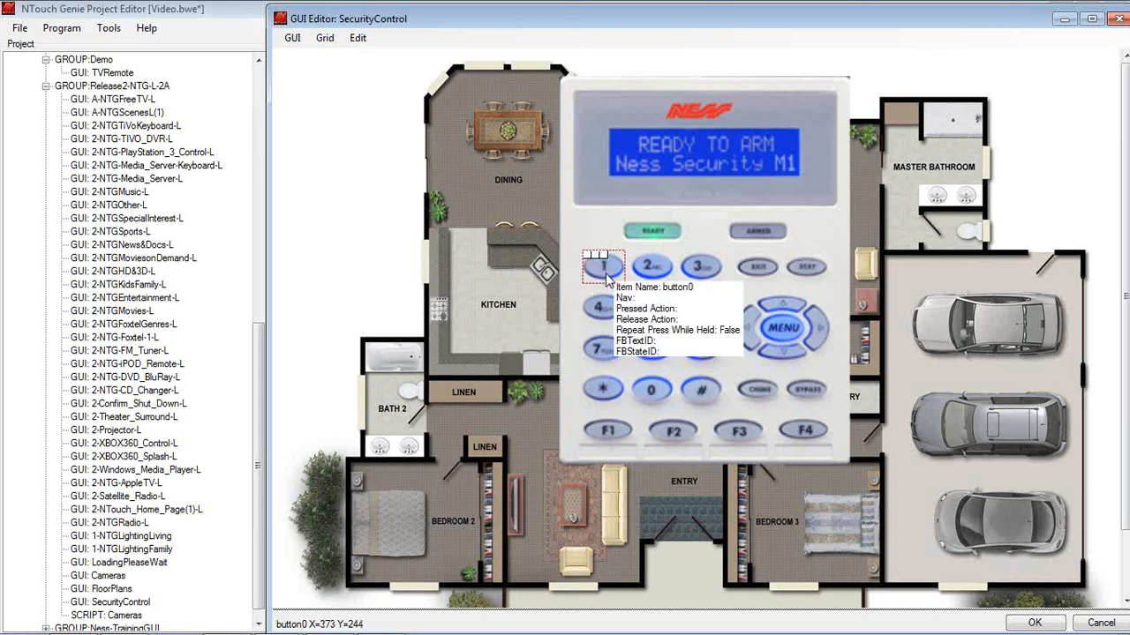
Duplicate the 1 key's transparent button and place the copies over the 2, 3, 4, 5 and 6 keys
{"action": "left_click", "coordinate": [654, 275]}
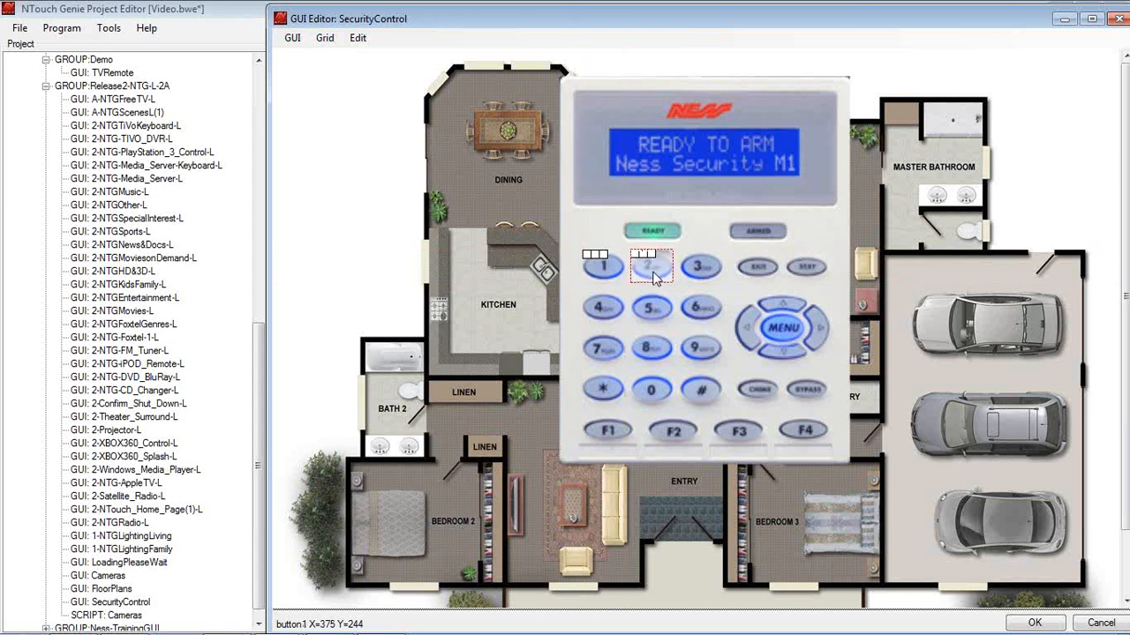
{"action": "left_click_drag", "start_coordinate": [654, 269], "coordinate": [699, 270]}
{"action": "left_click", "coordinate": [699, 270]}
{"action": "left_click", "coordinate": [605, 275]}
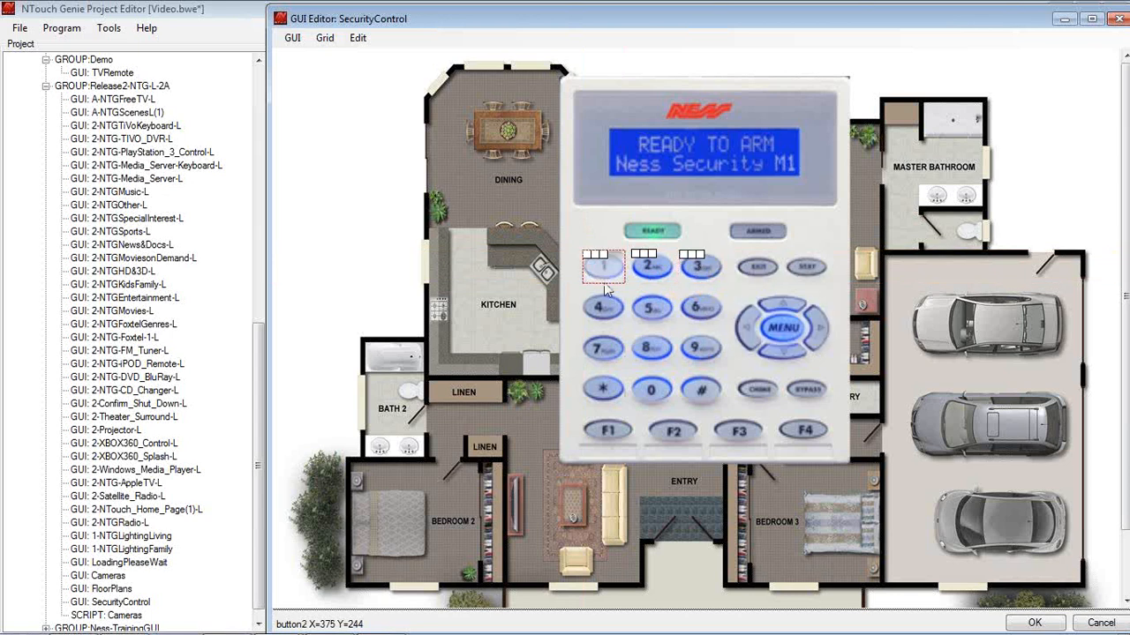
{"action": "left_click_drag", "start_coordinate": [605, 306], "coordinate": [604, 310]}
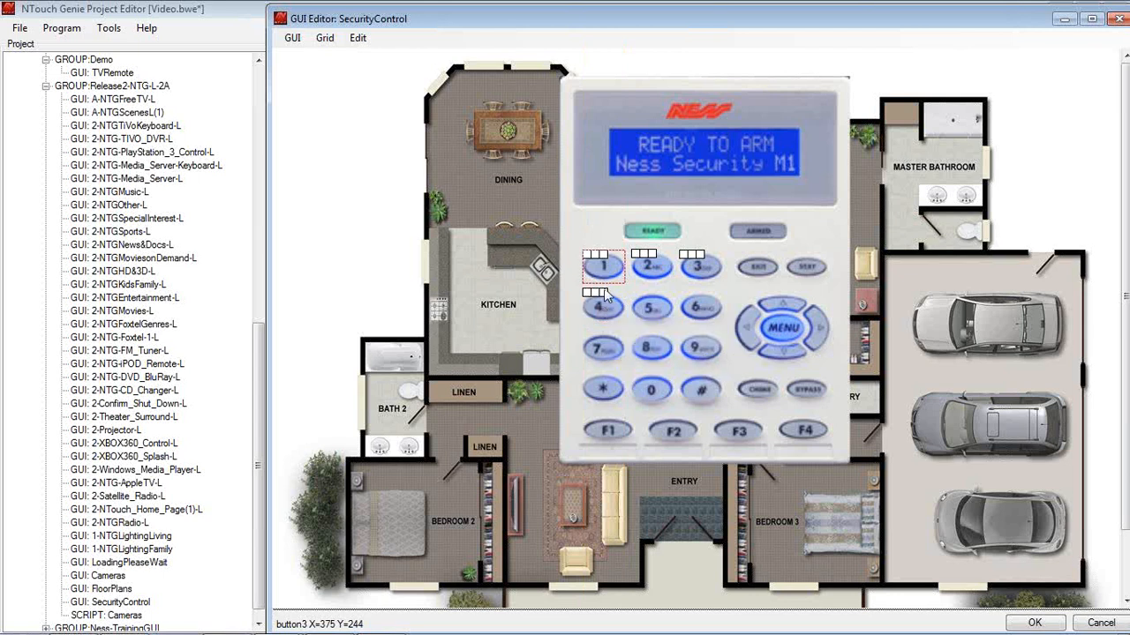
{"action": "left_click_drag", "start_coordinate": [654, 315], "coordinate": [710, 324]}
{"action": "left_click_drag", "start_coordinate": [712, 315], "coordinate": [706, 312]}
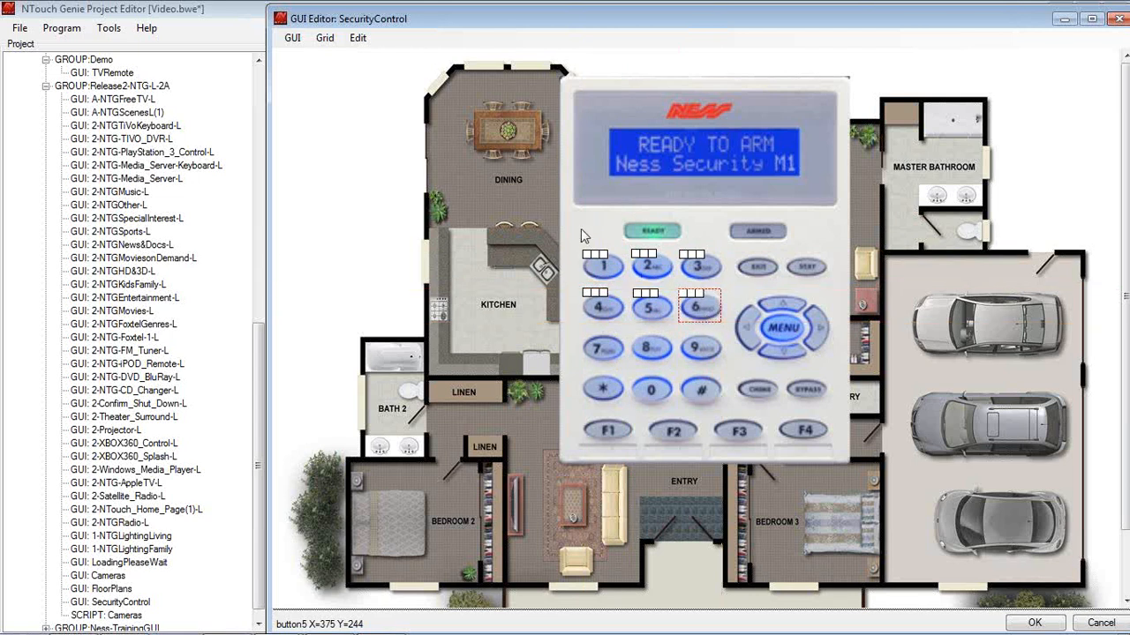
Copy the top row of three number buttons together onto the 7-8-9 row and the *-0-# row
{"action": "left_click_drag", "start_coordinate": [704, 253], "coordinate": [726, 292]}
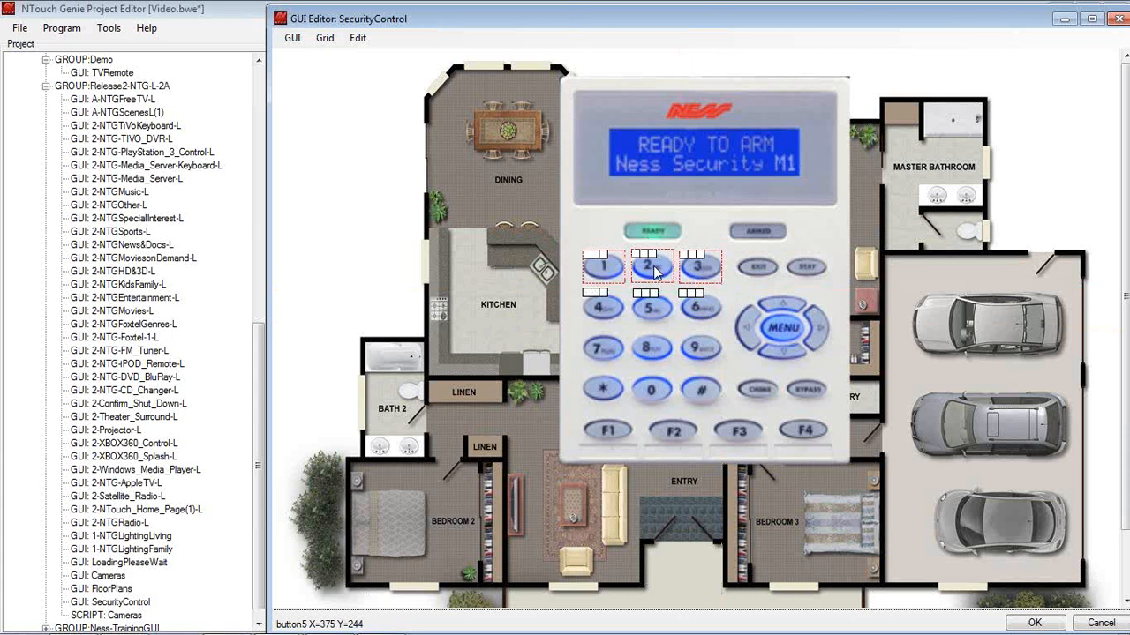
{"action": "left_click_drag", "start_coordinate": [653, 266], "coordinate": [653, 346]}
{"action": "key", "text": "ctrl+v"}
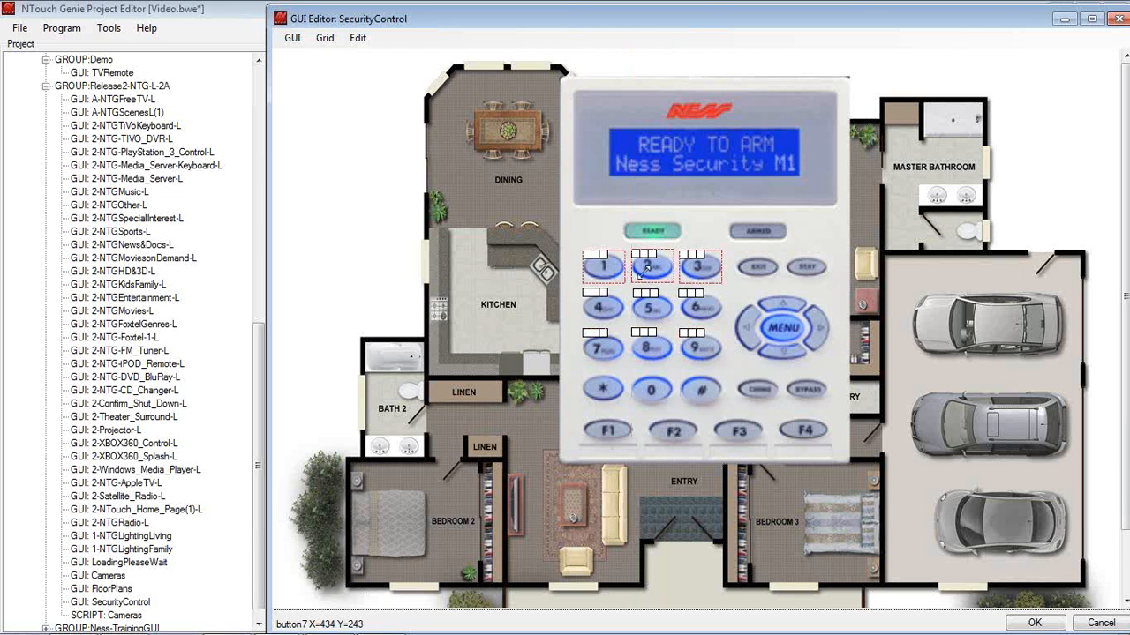
{"action": "left_click_drag", "start_coordinate": [650, 270], "coordinate": [654, 397]}
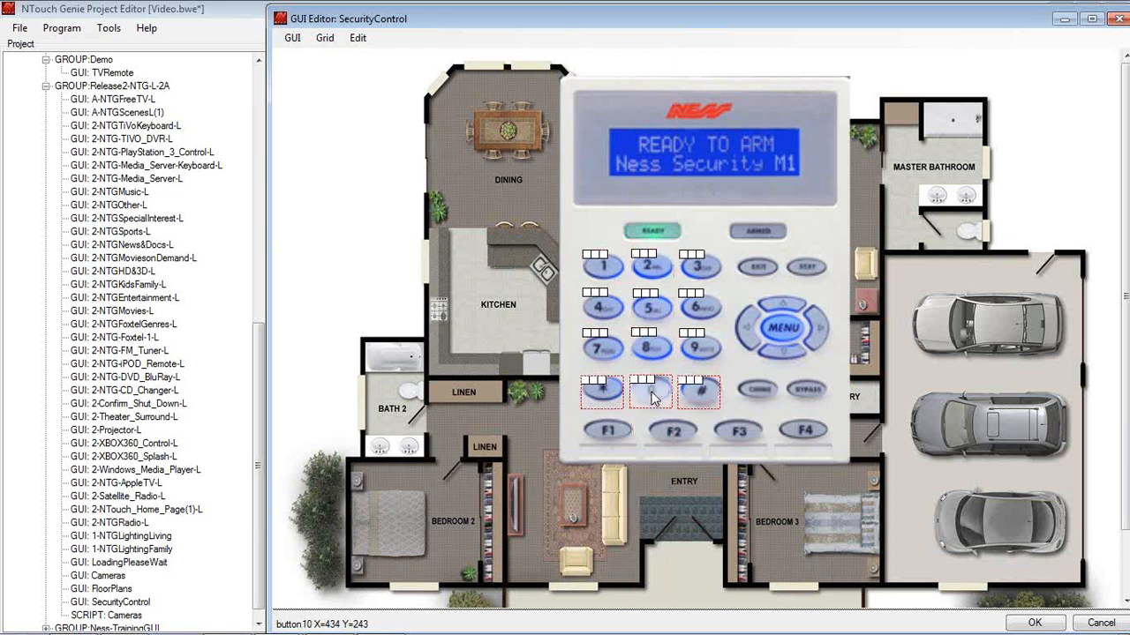
Duplicate the 1 key's button twice and place the copies over the EXIT and STAY keys
{"action": "left_click", "coordinate": [597, 270]}
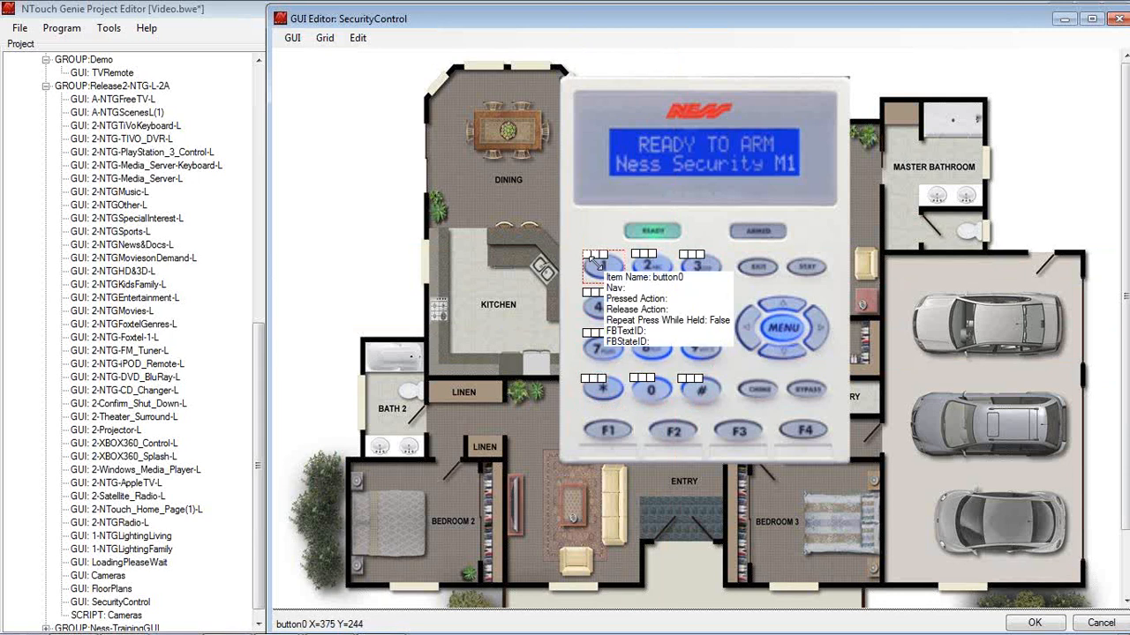
{"action": "key", "text": "ctrl+c"}
{"action": "key", "text": "ctrl+v"}
{"action": "left_click_drag", "start_coordinate": [597, 267], "coordinate": [753, 270]}
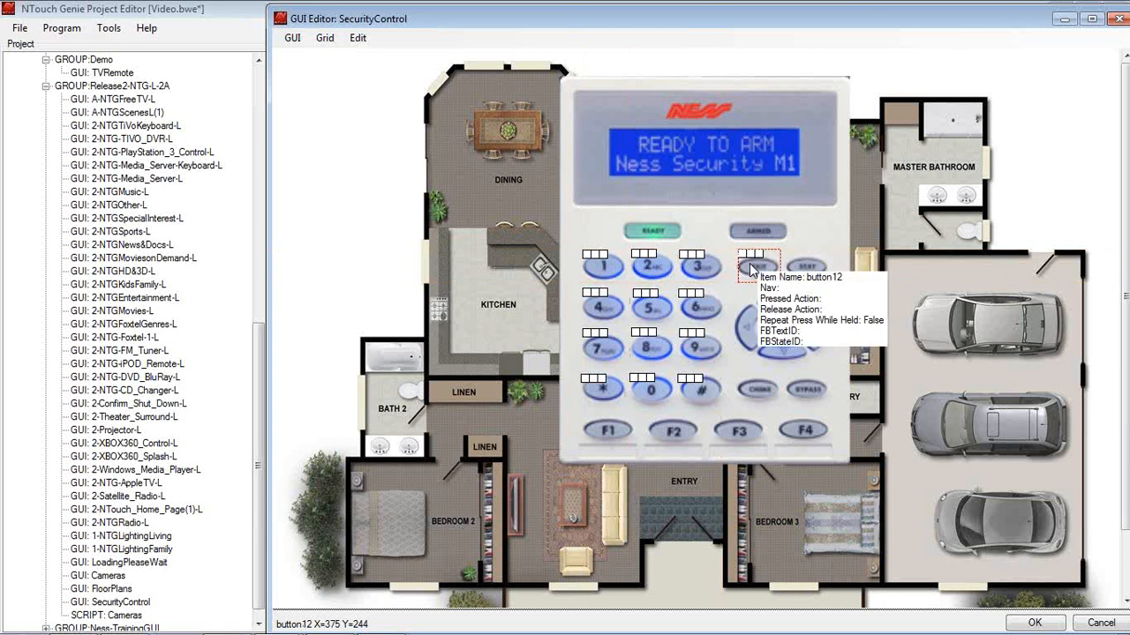
{"action": "key", "text": "ctrl+v"}
{"action": "left_click_drag", "start_coordinate": [603, 266], "coordinate": [810, 272]}
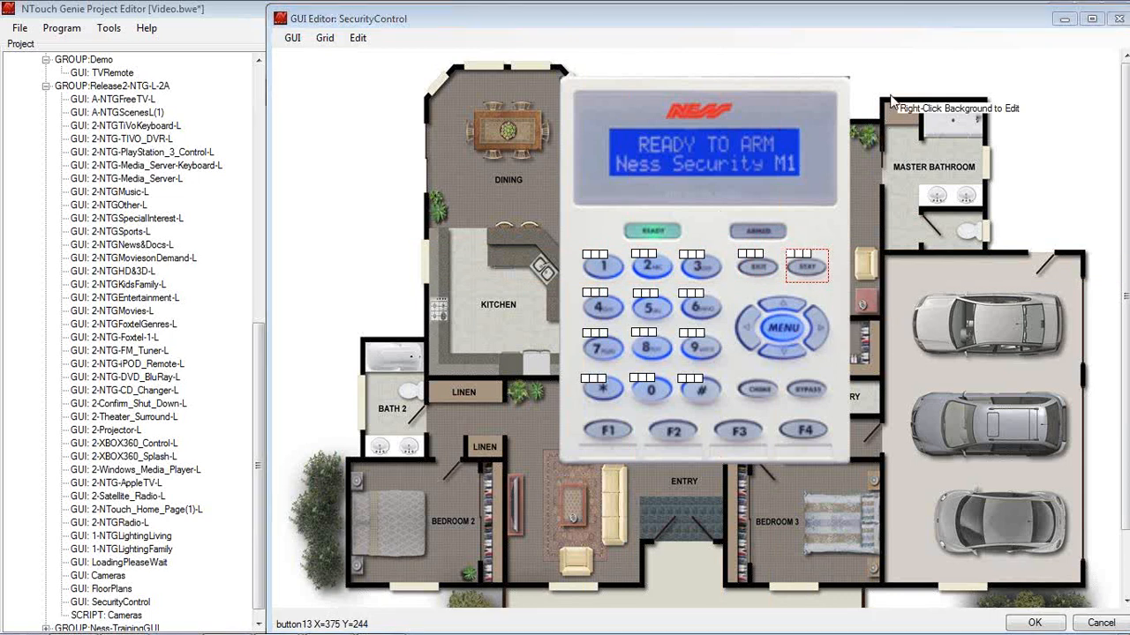
Select the 1 key's button and locate the M1_Partition_1 functions in the project tree
{"action": "left_click", "coordinate": [607, 277]}
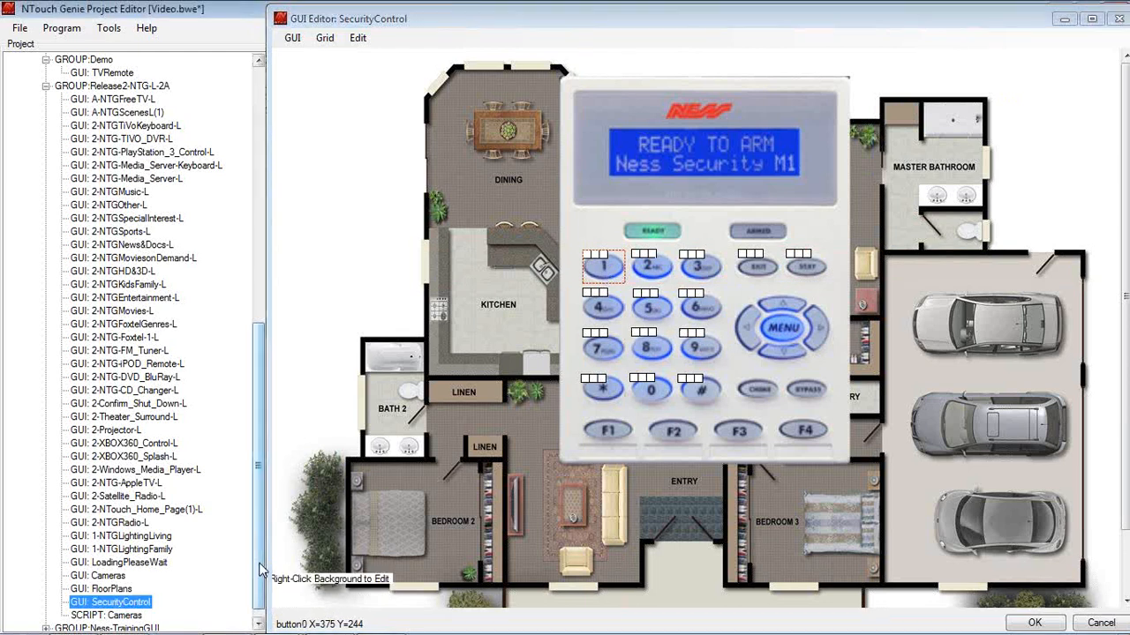
{"action": "left_click_drag", "start_coordinate": [260, 572], "coordinate": [287, 386]}
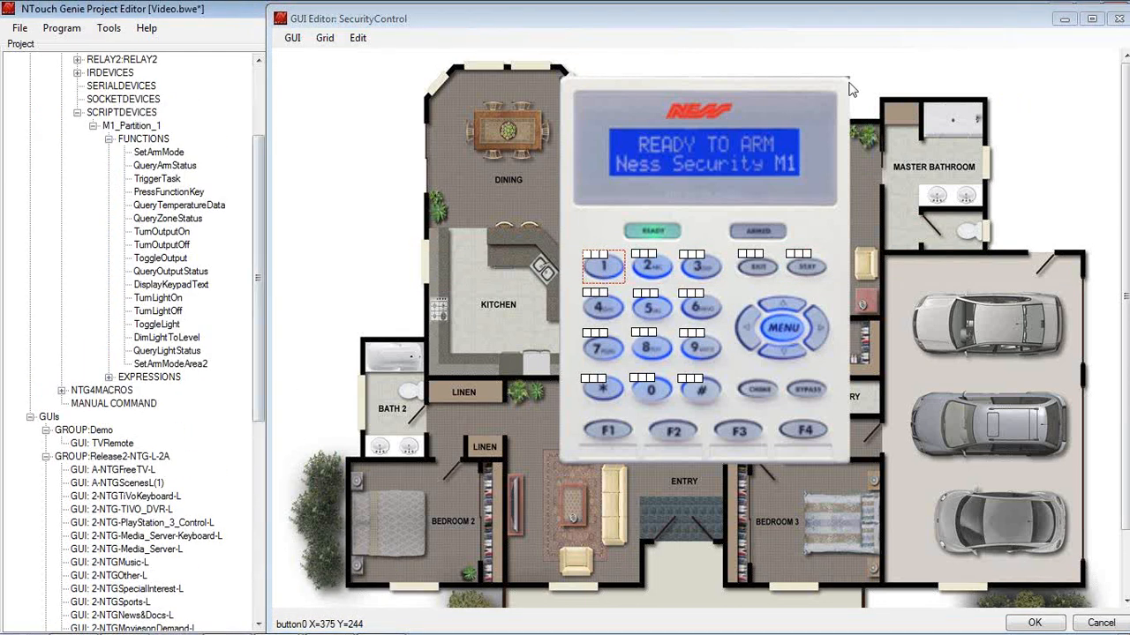